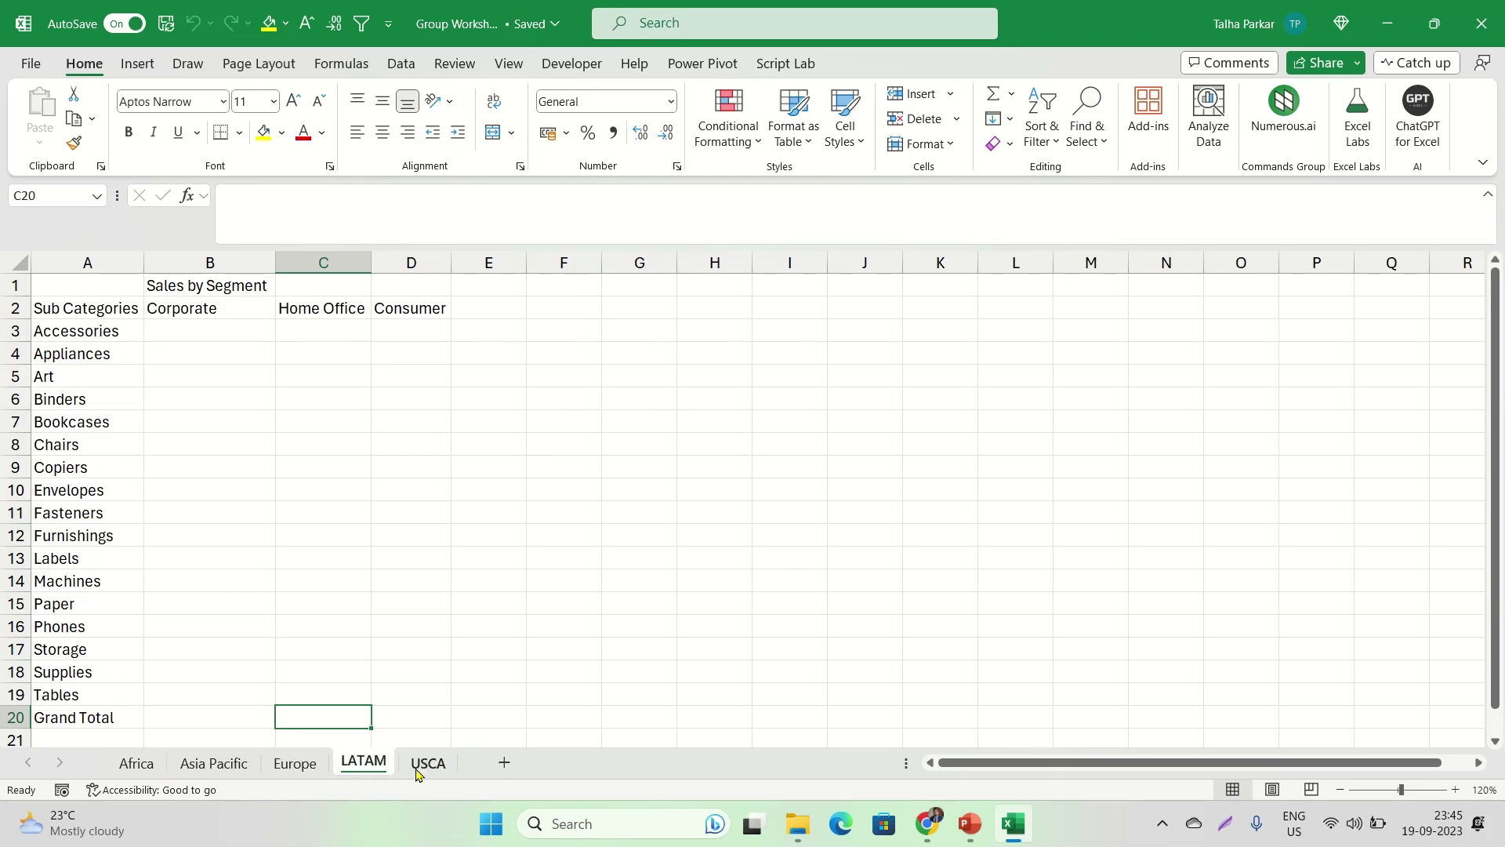
# Switch to the LATAM sheet to show its empty Sales by Segment table
pyautogui.click(426, 767)
# Cycle through the USCA, Asia Pacific, Europe, LATAM and Africa sheets to compare their tables
pyautogui.click(141, 765)
pyautogui.click(216, 766)
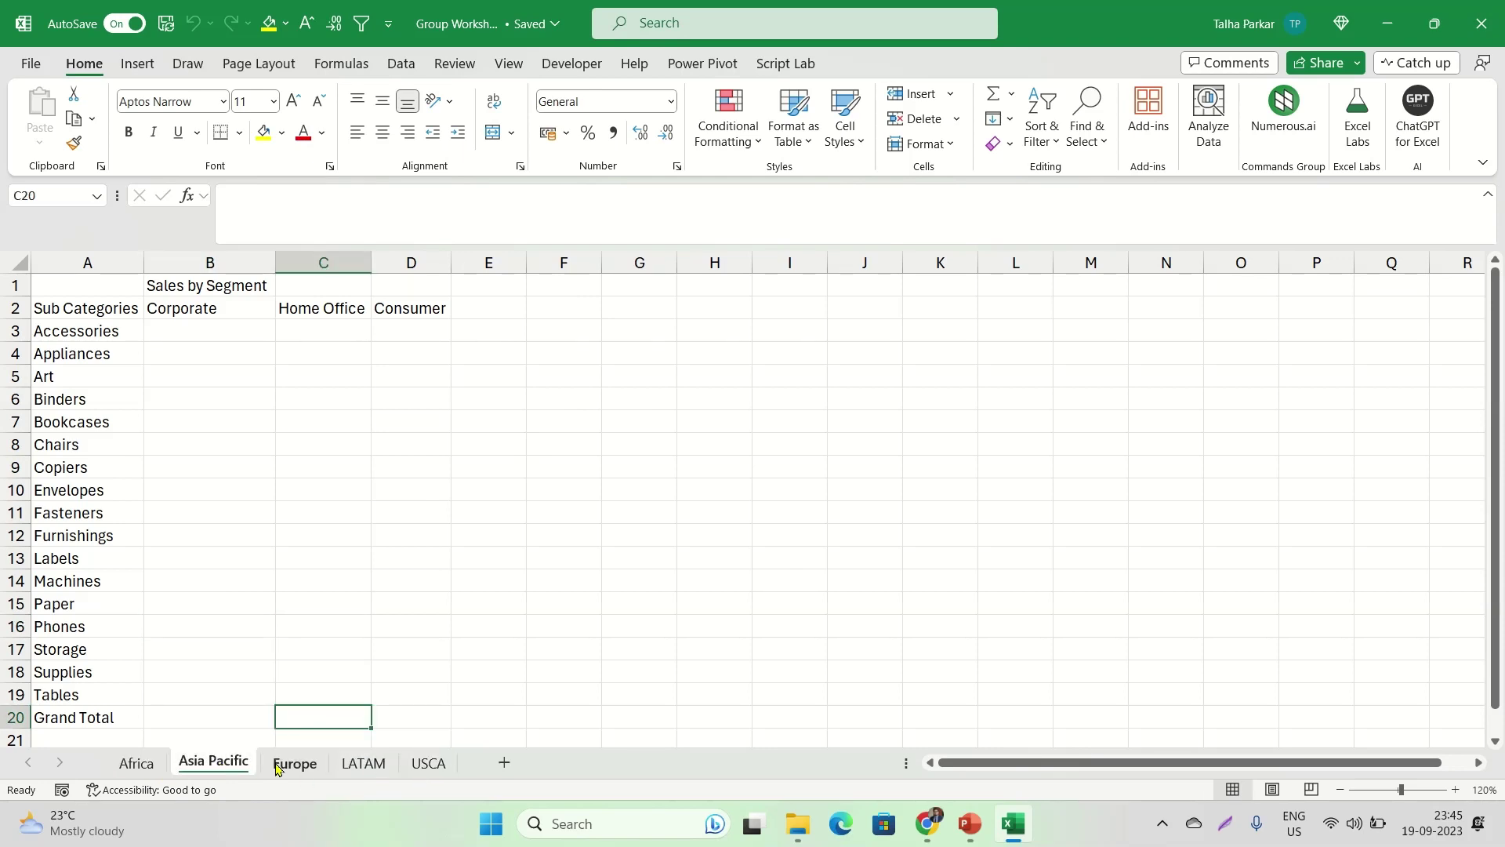
pyautogui.click(290, 766)
pyautogui.click(361, 764)
pyautogui.click(428, 764)
pyautogui.click(145, 769)
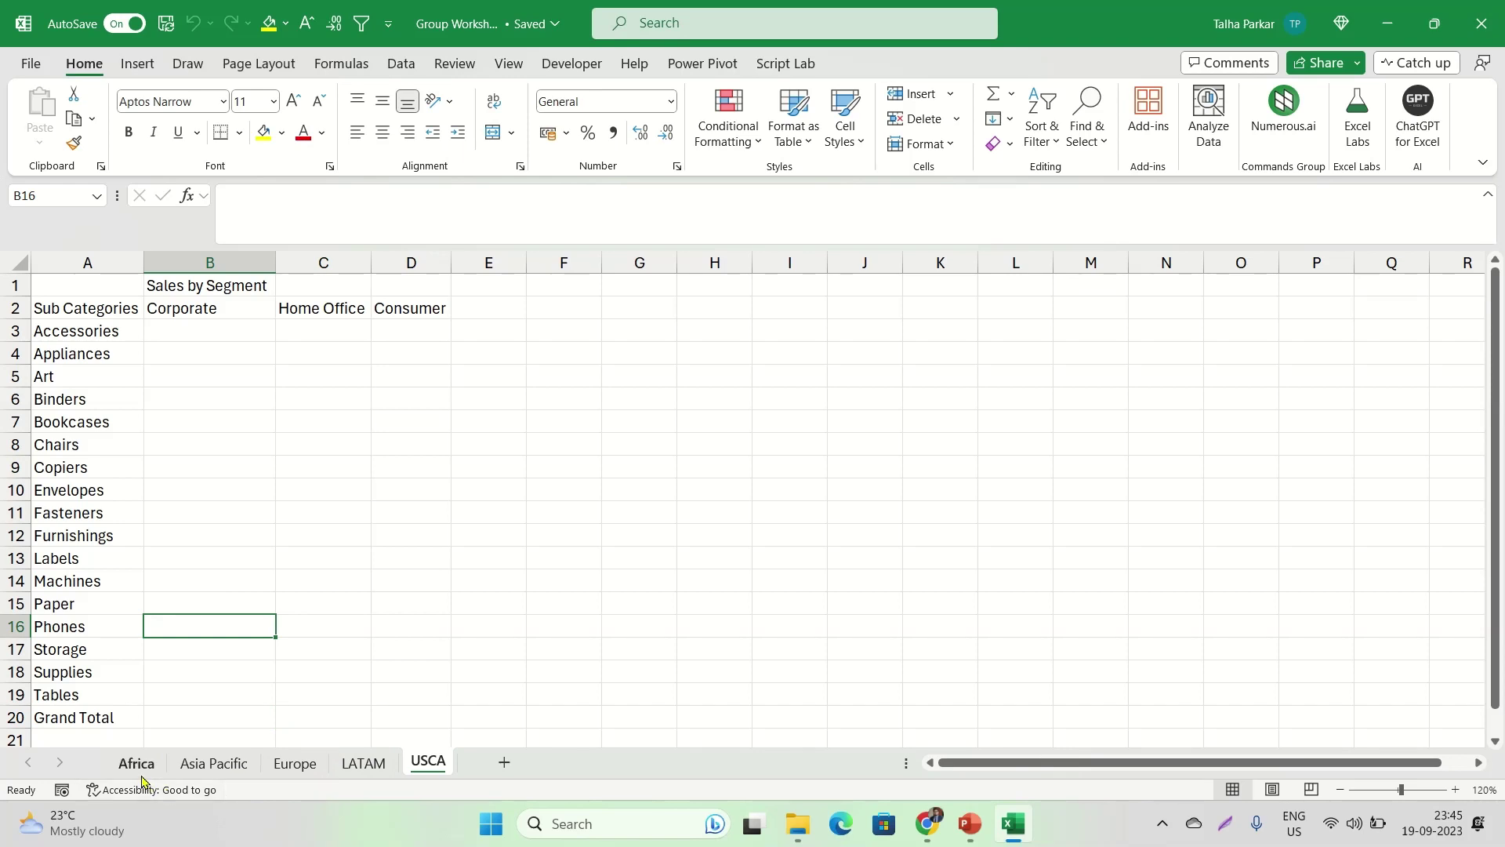
pyautogui.click(177, 770)
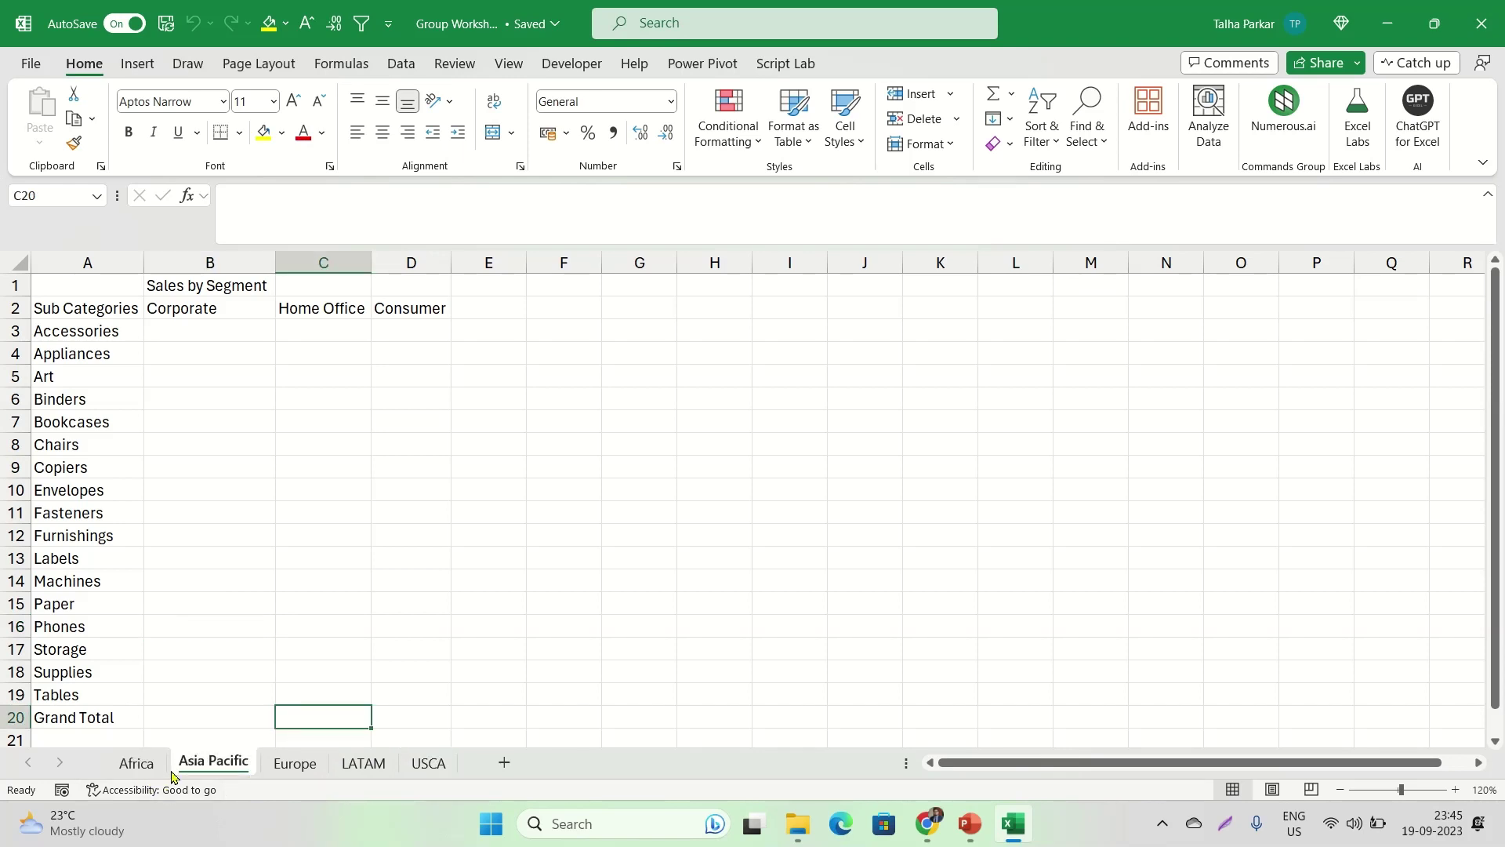
pyautogui.click(284, 764)
pyautogui.click(179, 767)
pyautogui.click(140, 766)
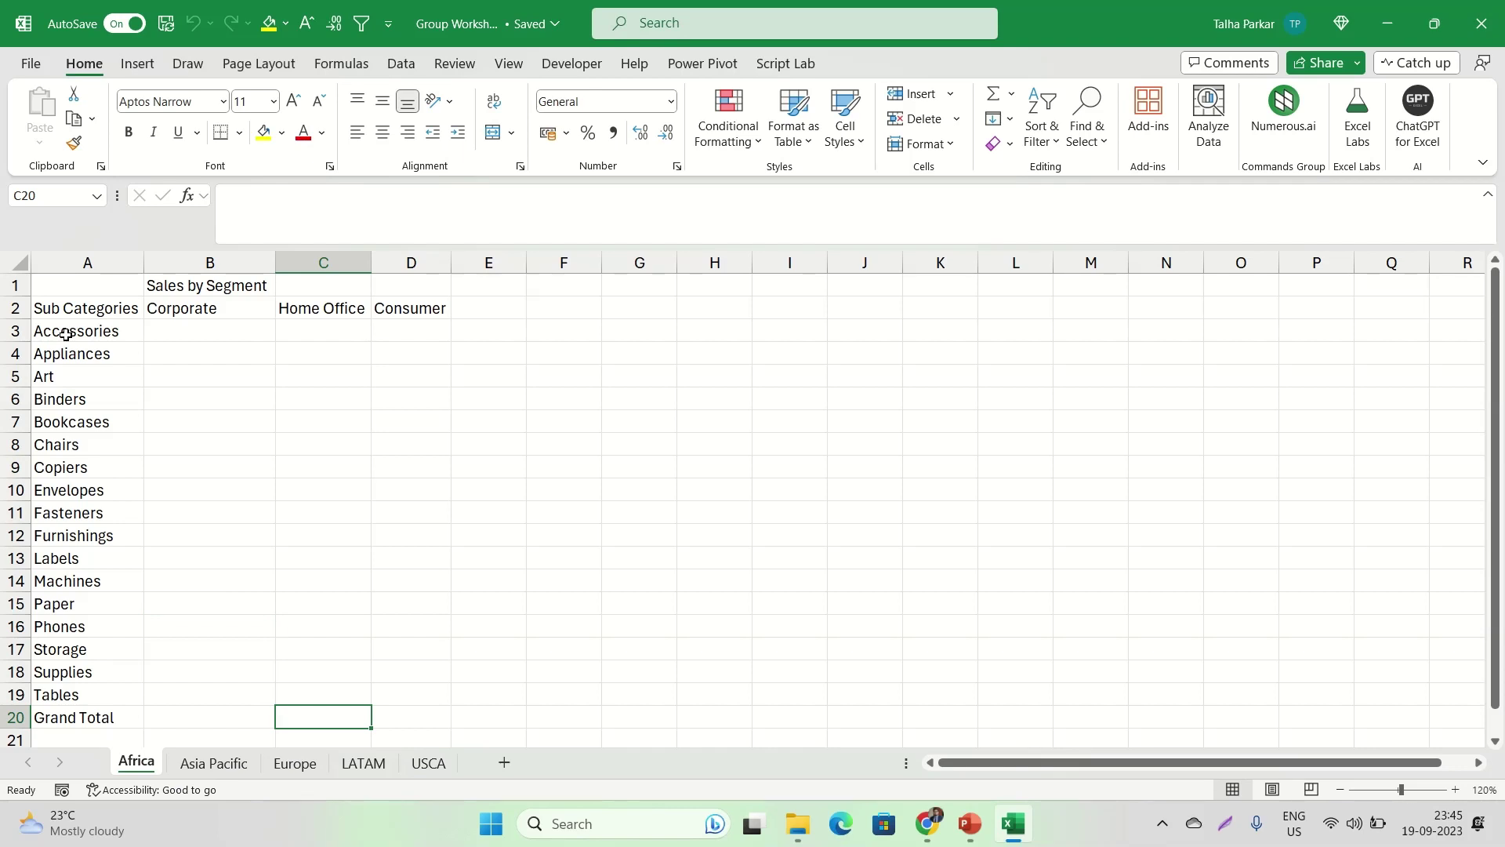
# On Africa, select the sub-categories A3:A20, segment headers B2:D2 and value area B3:D20
pyautogui.moveTo(66, 333); pyautogui.dragTo(108, 709)
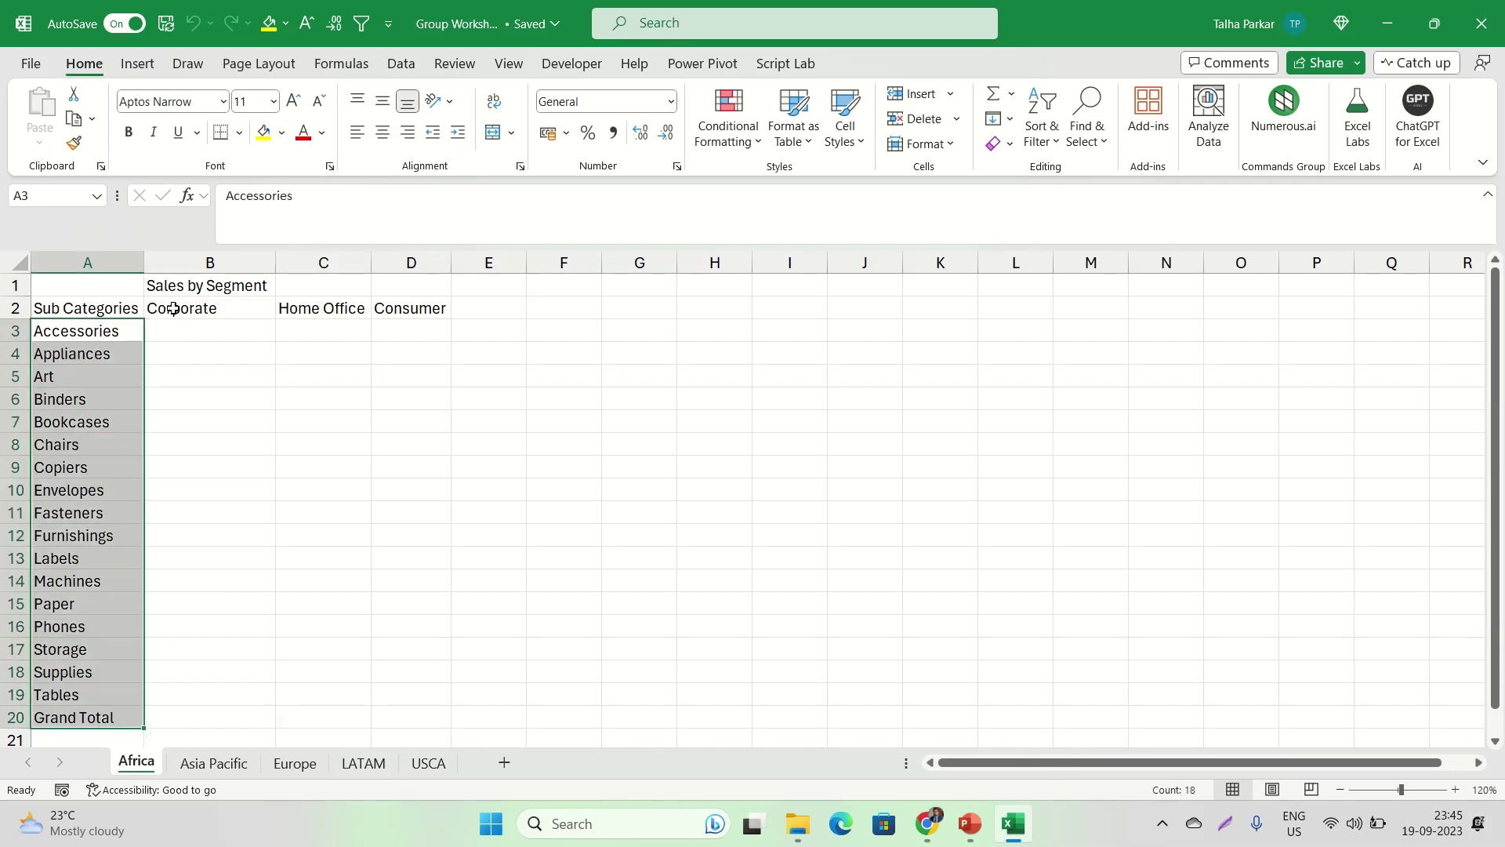
pyautogui.click(199, 311)
pyautogui.moveTo(198, 311); pyautogui.dragTo(424, 306)
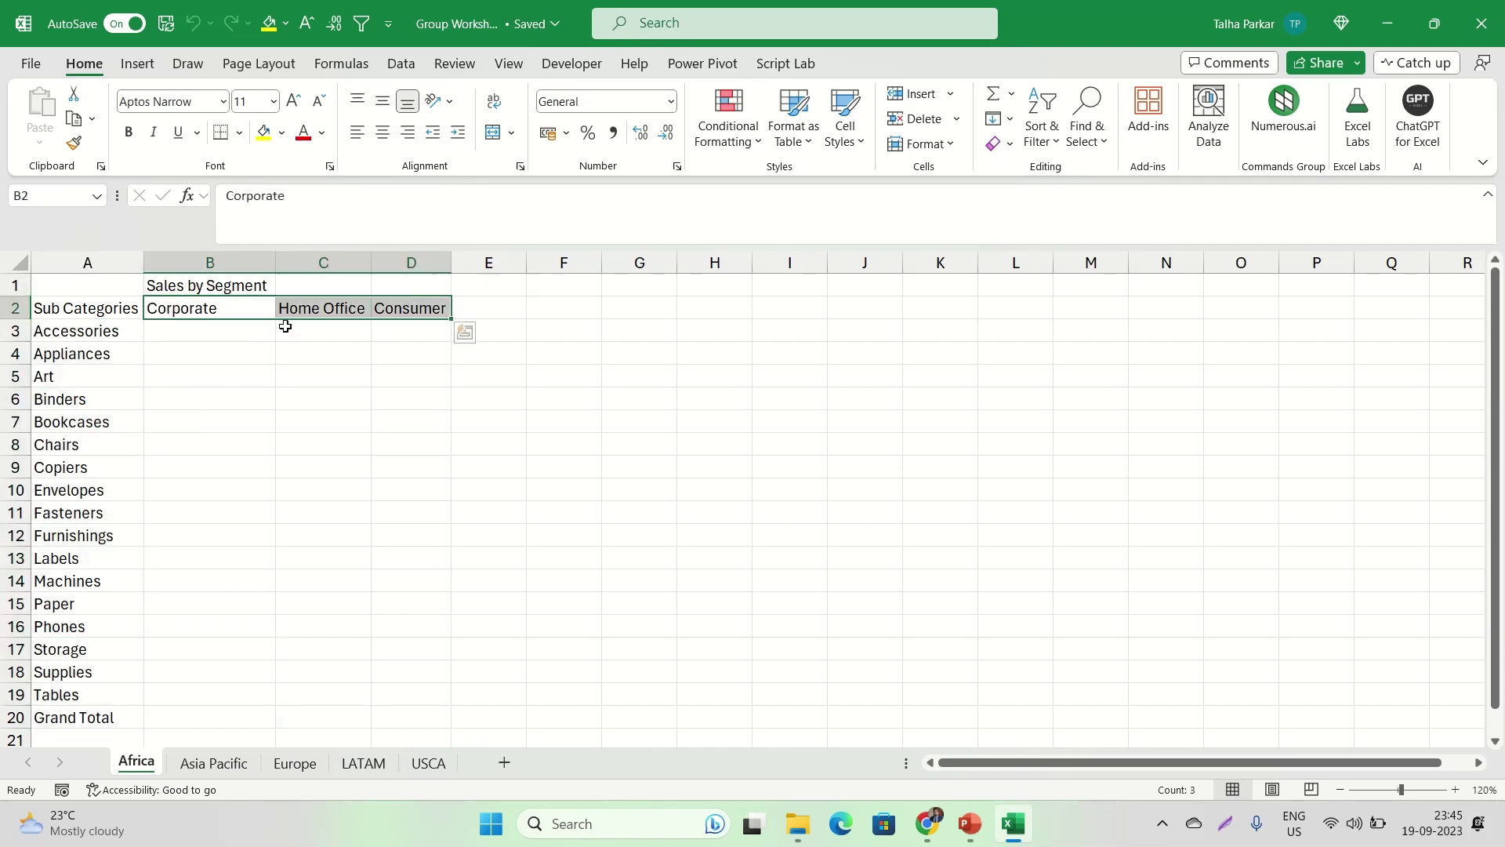
pyautogui.moveTo(171, 327); pyautogui.dragTo(419, 715)
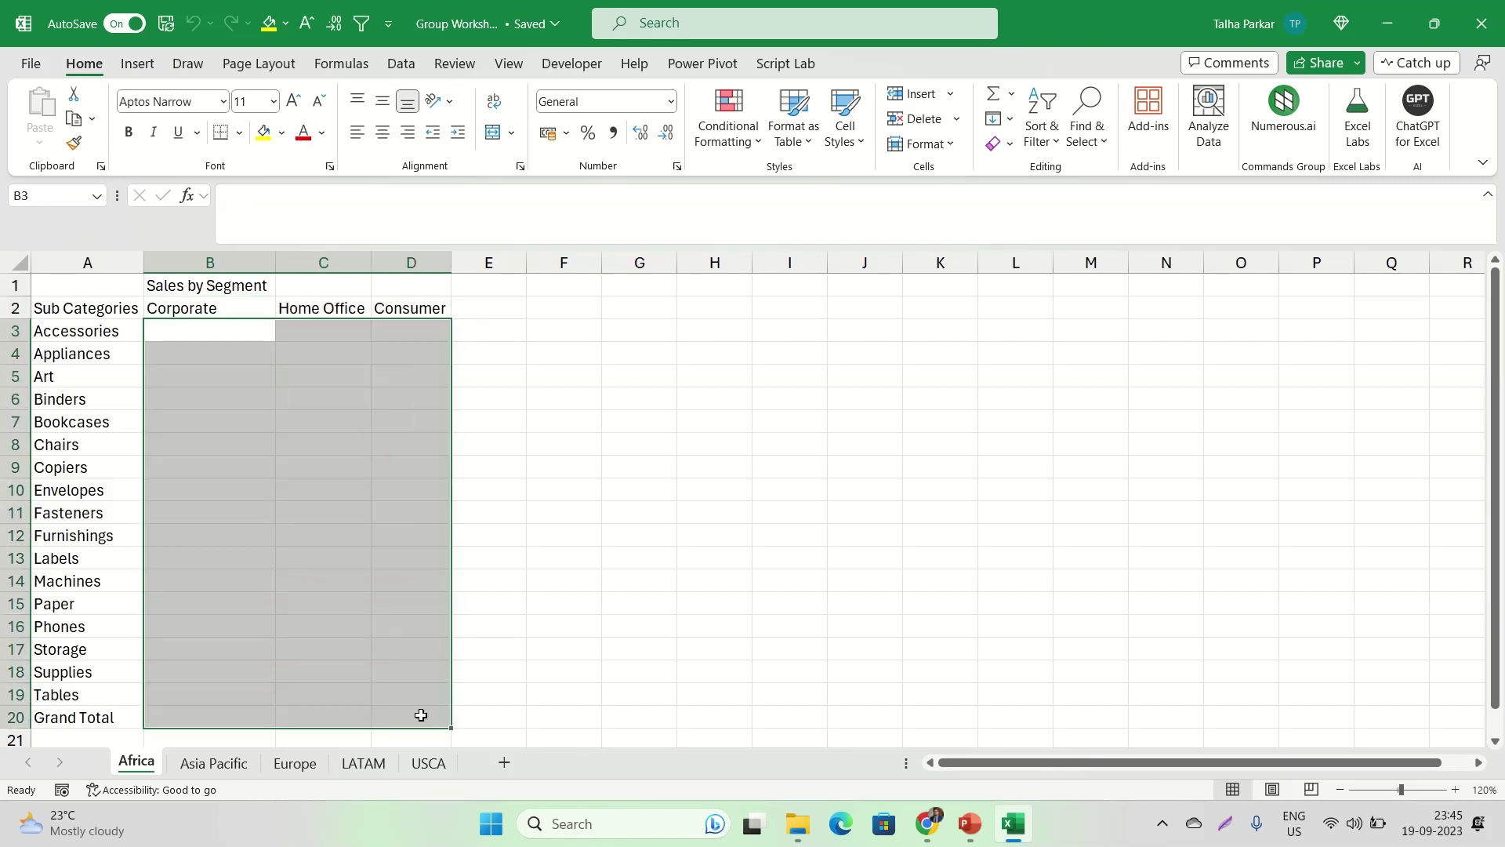
# Flip through the region sheets again, return to Africa at cell B18, and start grouping LATAM
pyautogui.click(396, 763)
pyautogui.click(213, 763)
pyautogui.click(145, 762)
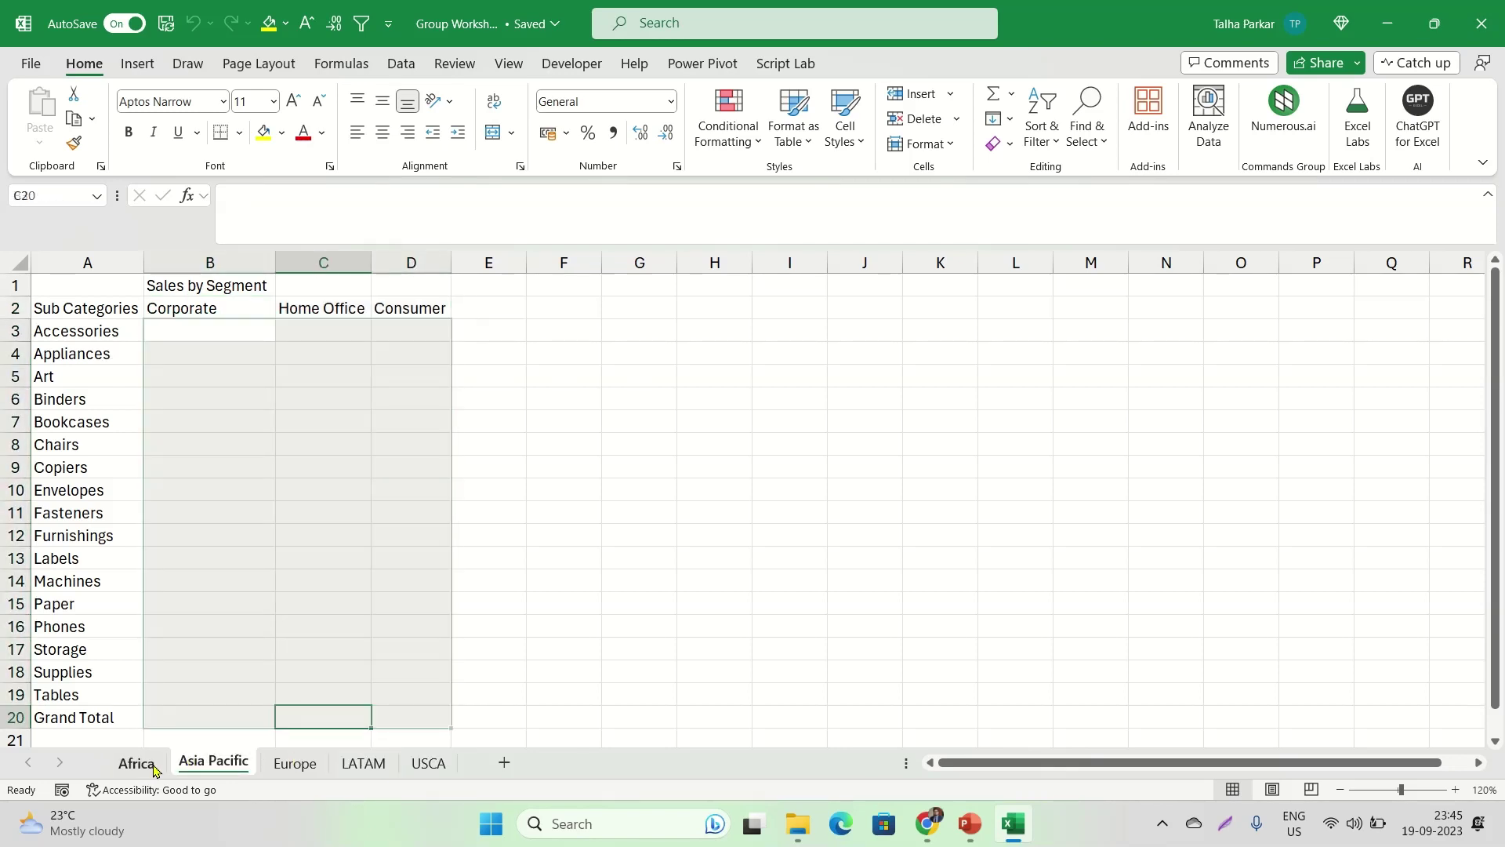
pyautogui.click(214, 763)
pyautogui.keyDown('ctrl'); pyautogui.click(295, 763); pyautogui.keyUp('ctrl')
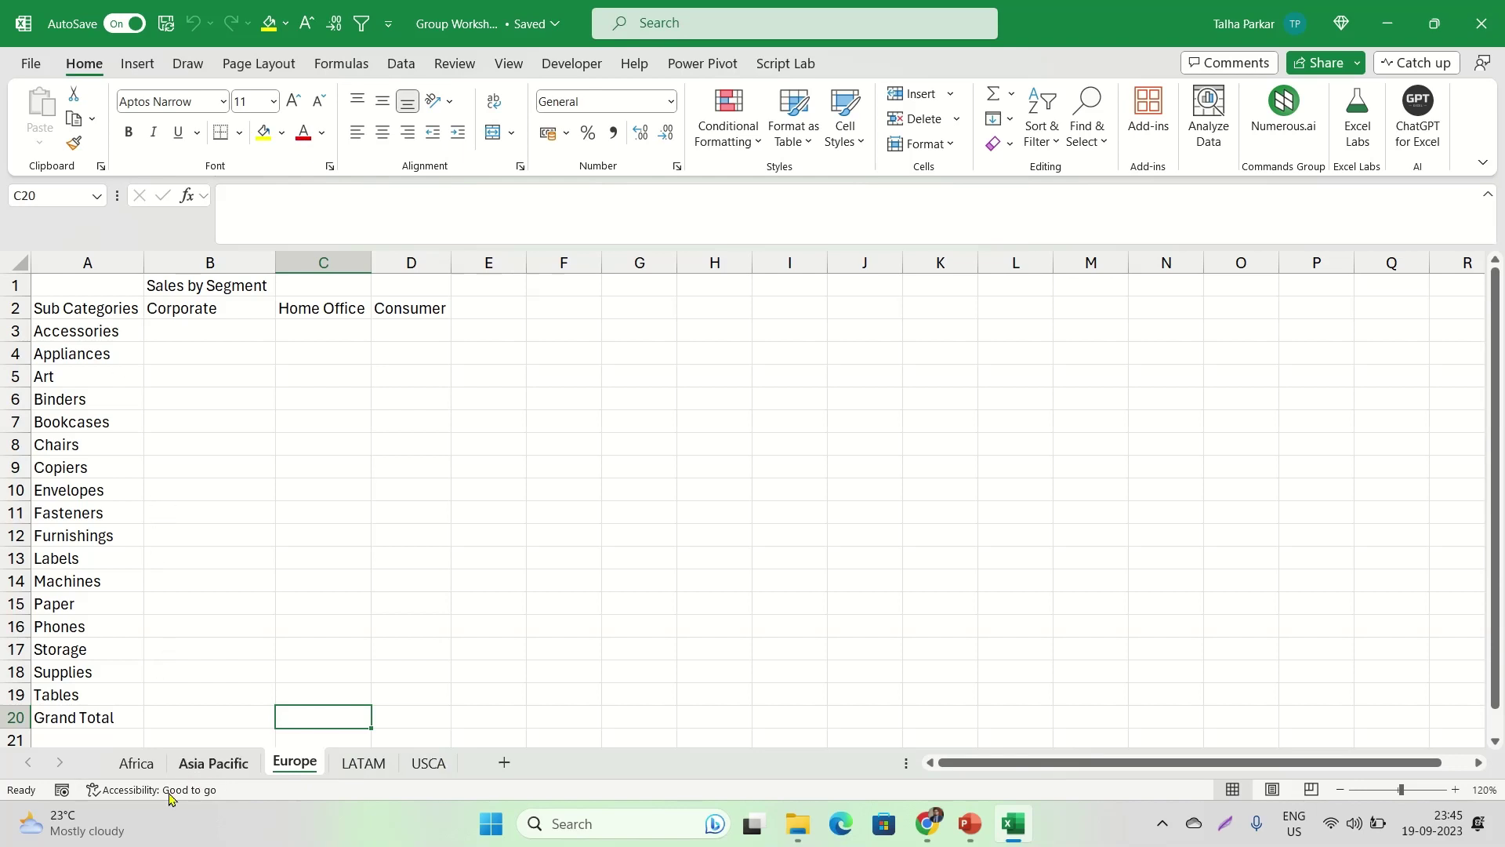
pyautogui.click(147, 774)
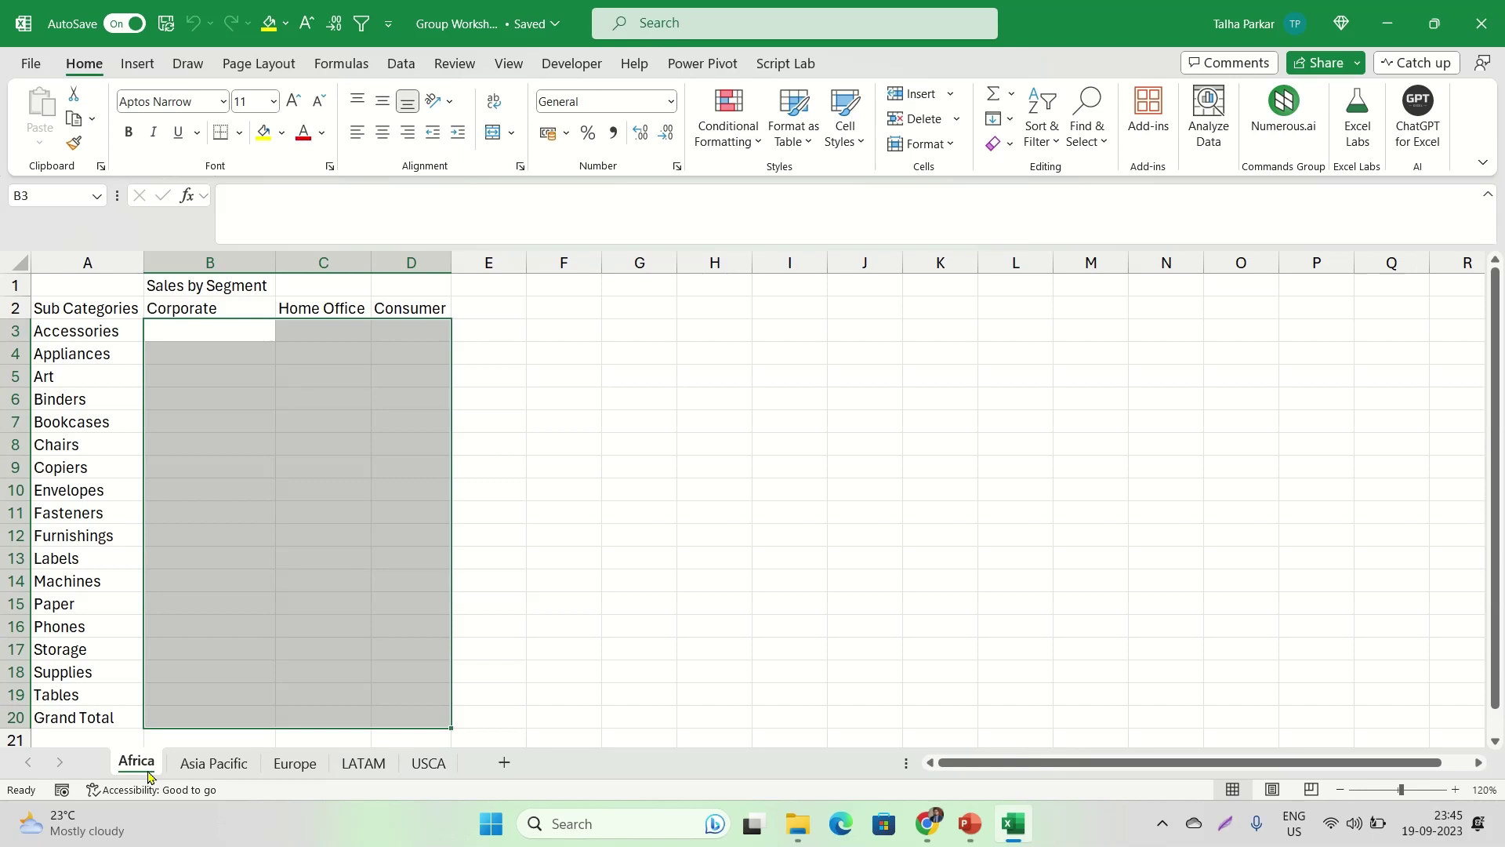
pyautogui.click(185, 674)
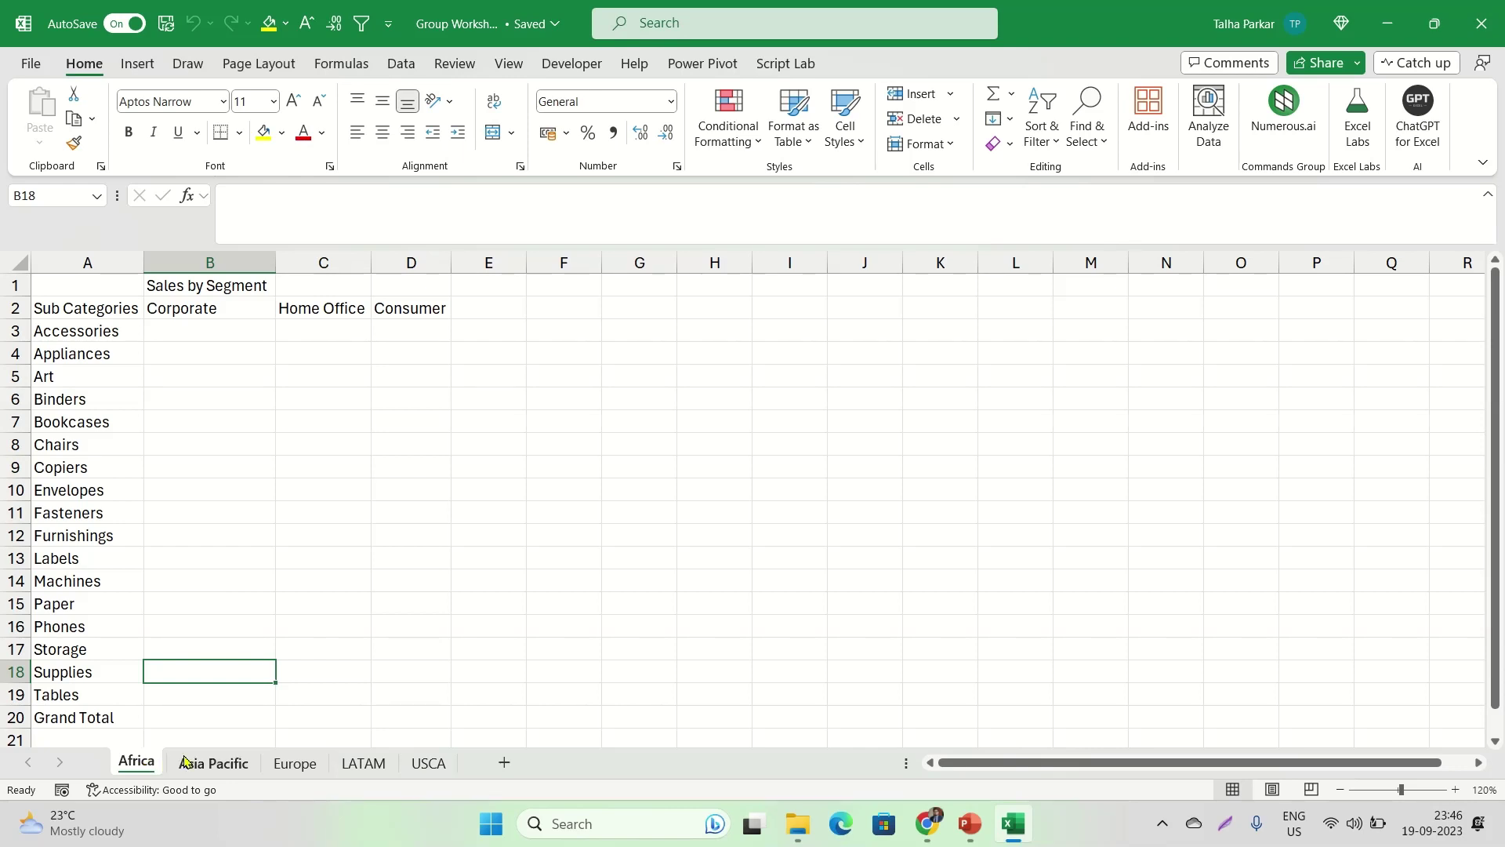
pyautogui.keyDown('ctrl'); pyautogui.click(351, 764); pyautogui.keyUp('ctrl')
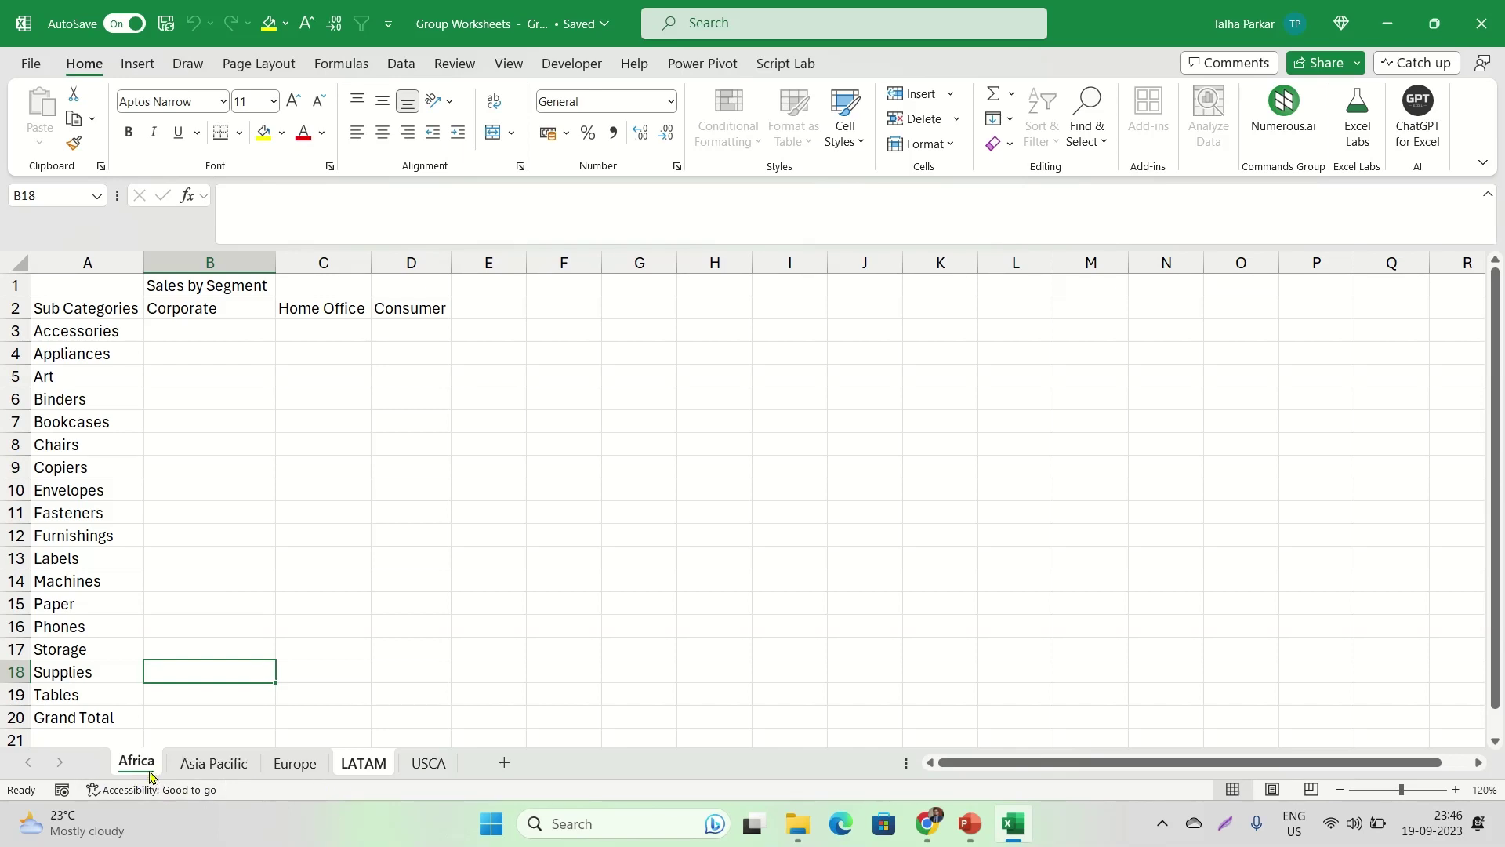
# Ctrl-group the LATAM sheet with Africa, checking each as the active grouped sheet
pyautogui.keyDown('ctrl'); pyautogui.click(341, 764); pyautogui.keyUp('ctrl')
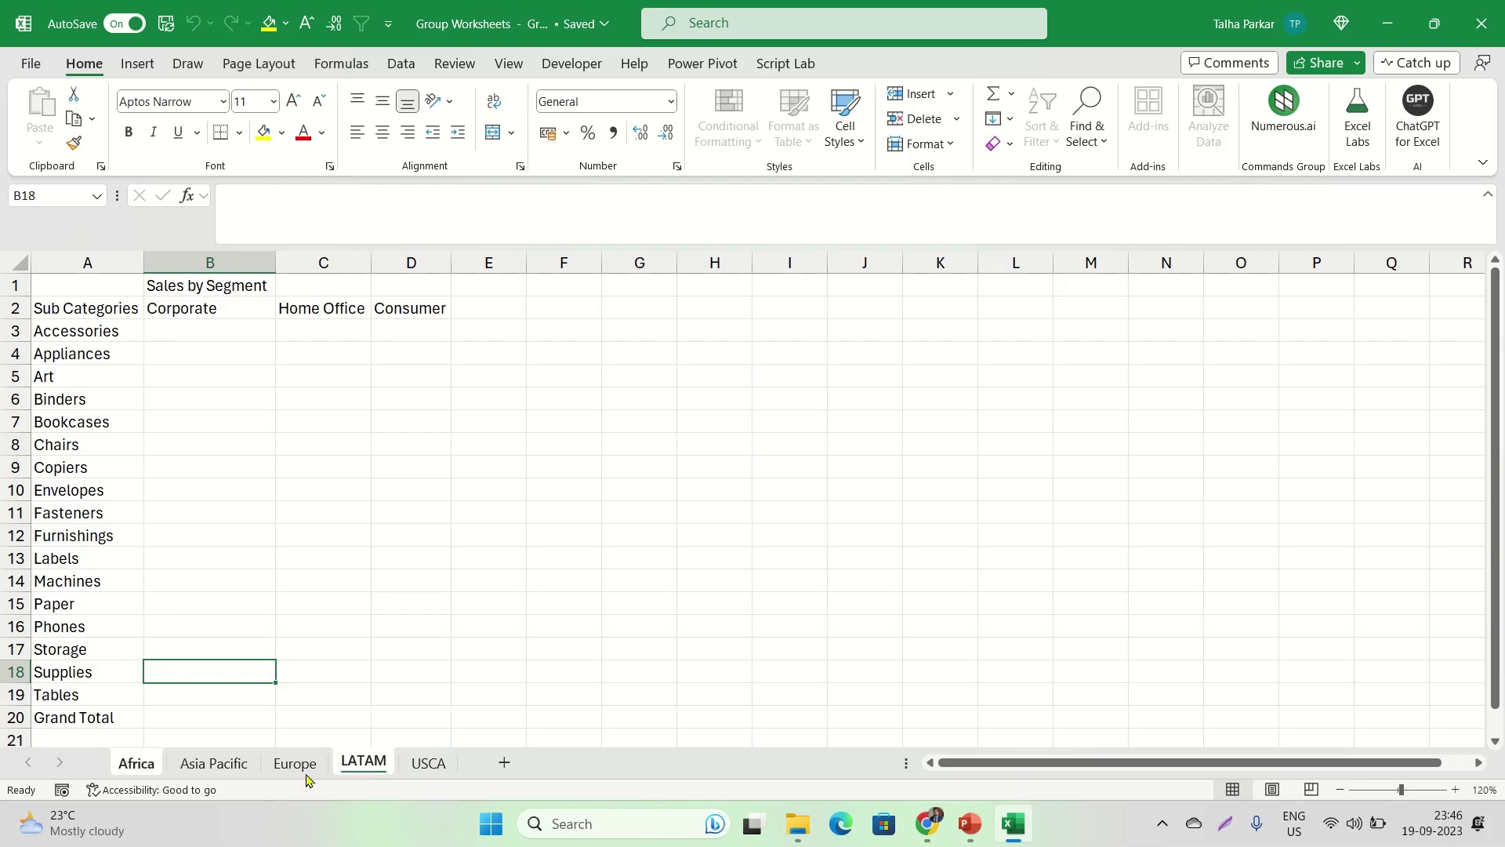
pyautogui.click(353, 764)
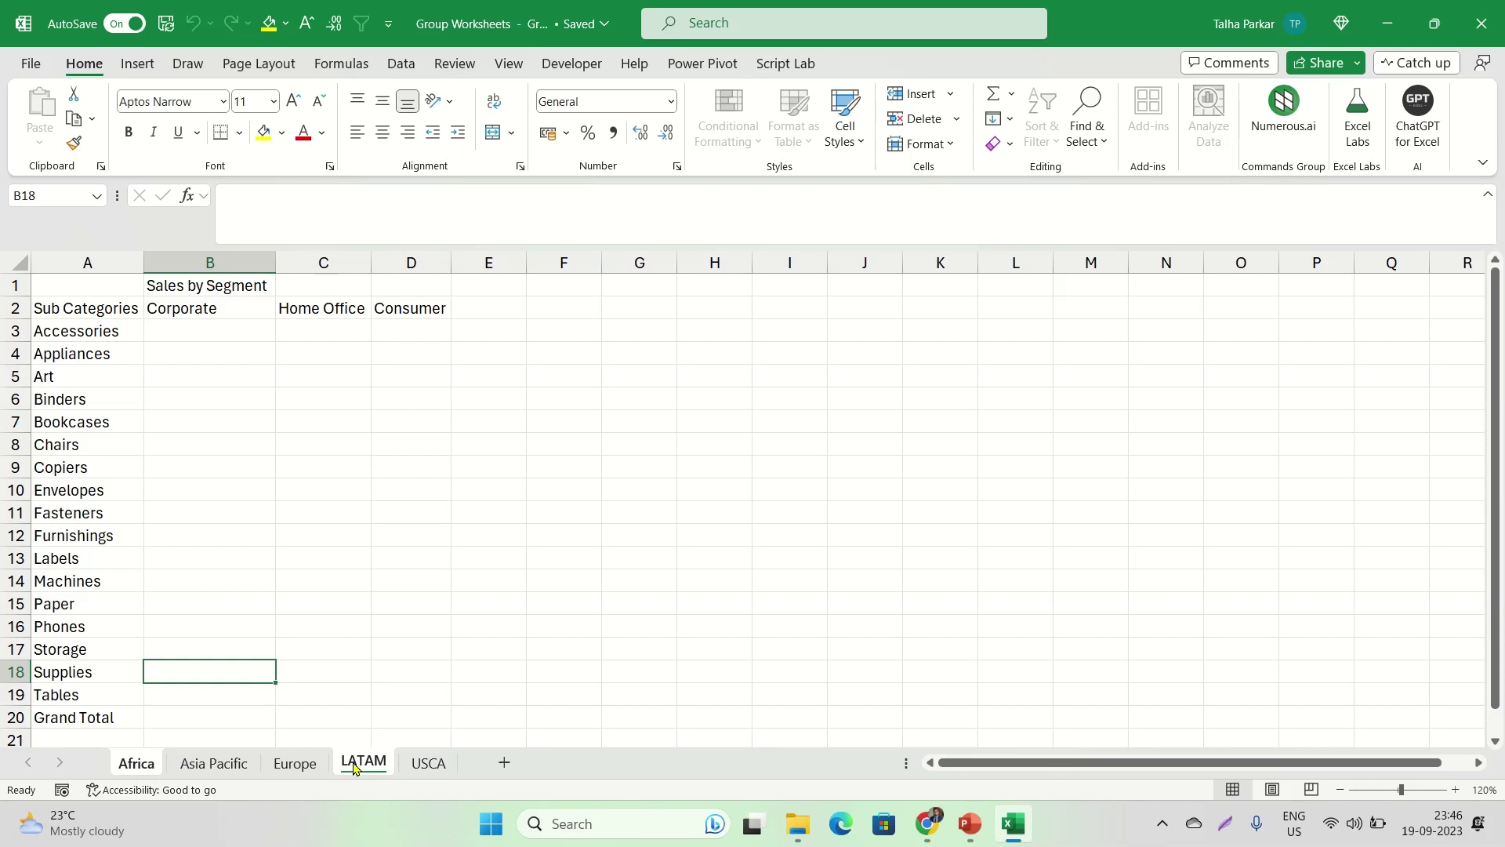
pyautogui.click(131, 768)
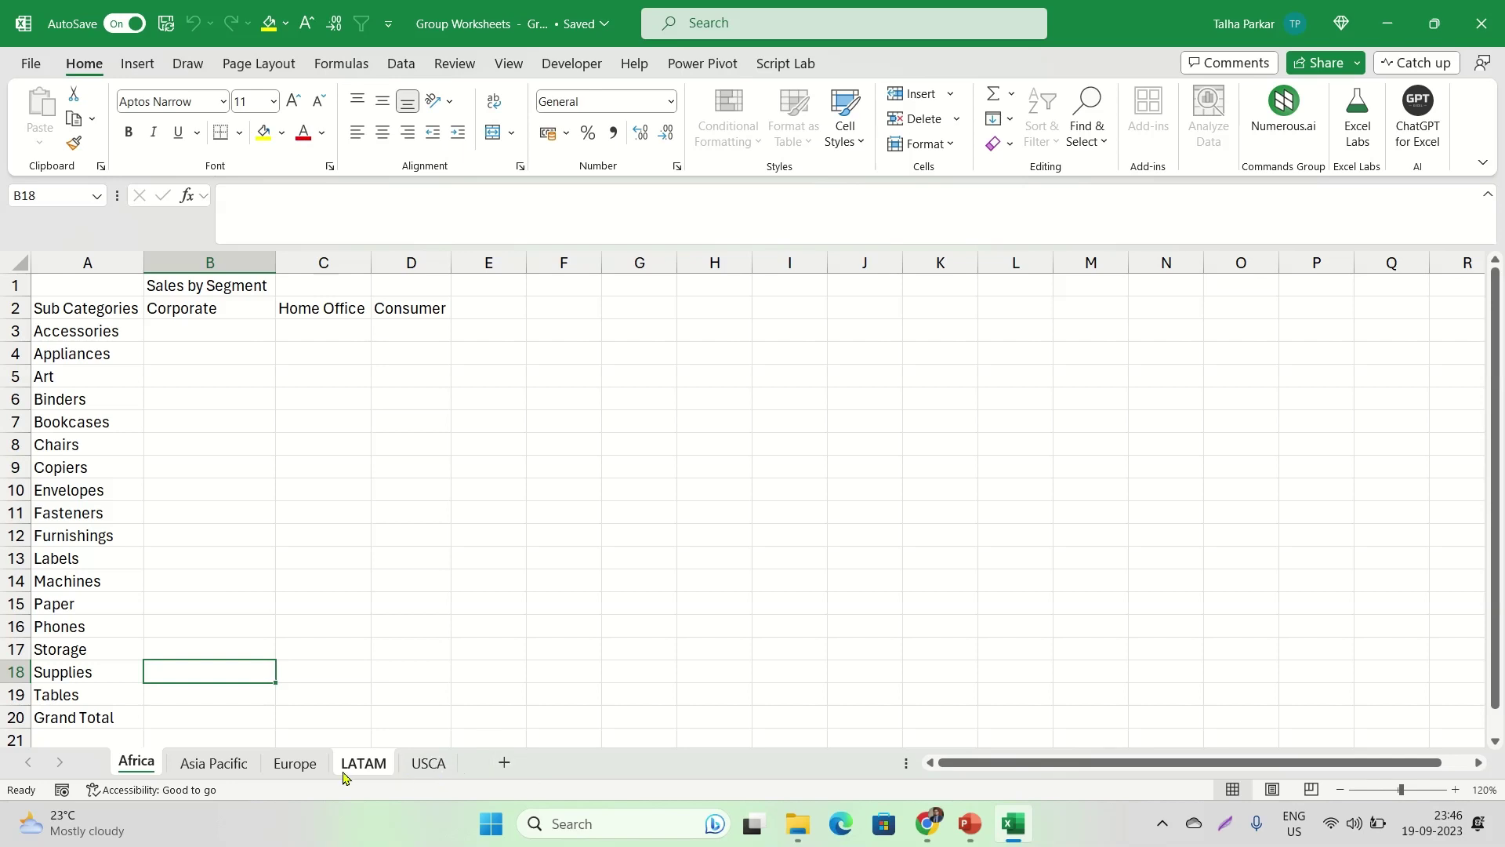
pyautogui.keyDown('ctrl'); pyautogui.click(295, 764); pyautogui.keyUp('ctrl')
pyautogui.keyDown('ctrl'); pyautogui.click(362, 764); pyautogui.keyUp('ctrl')
pyautogui.press('super+plus')
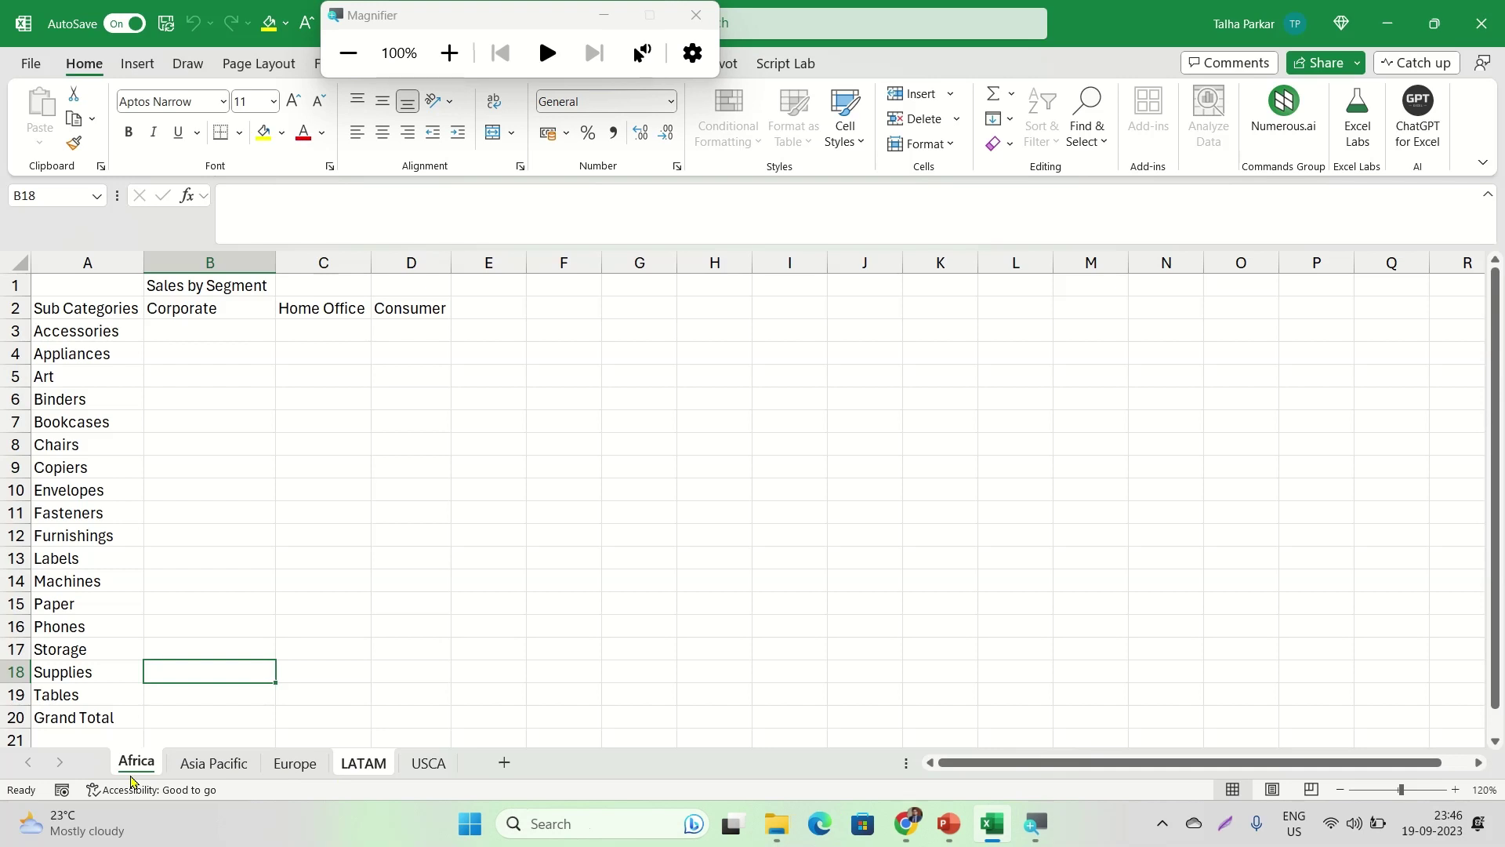
pyautogui.press('super+plus')
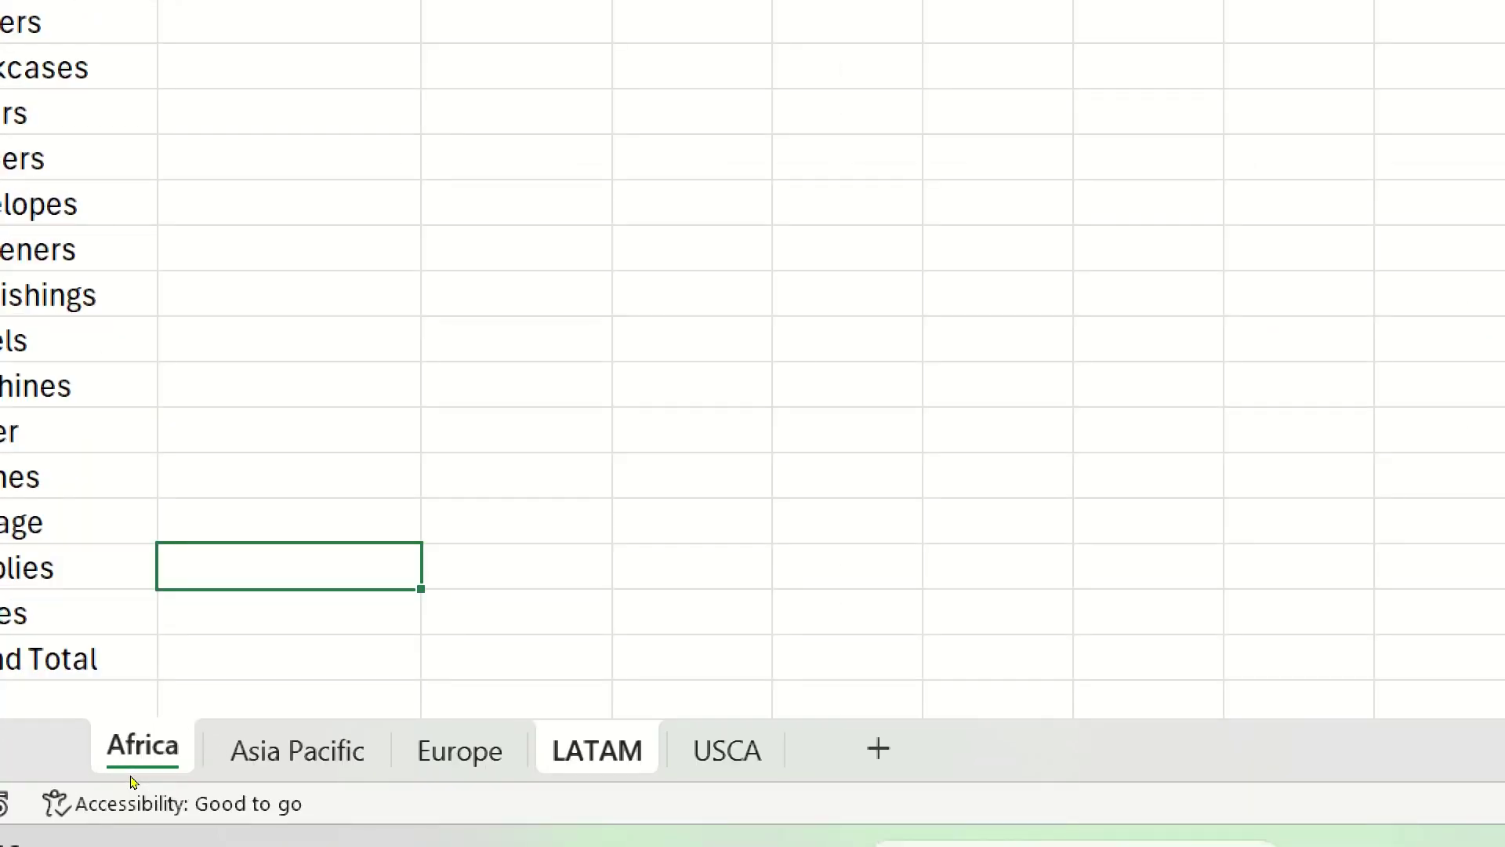
pyautogui.press('ctrl')
pyautogui.press('ctrl')
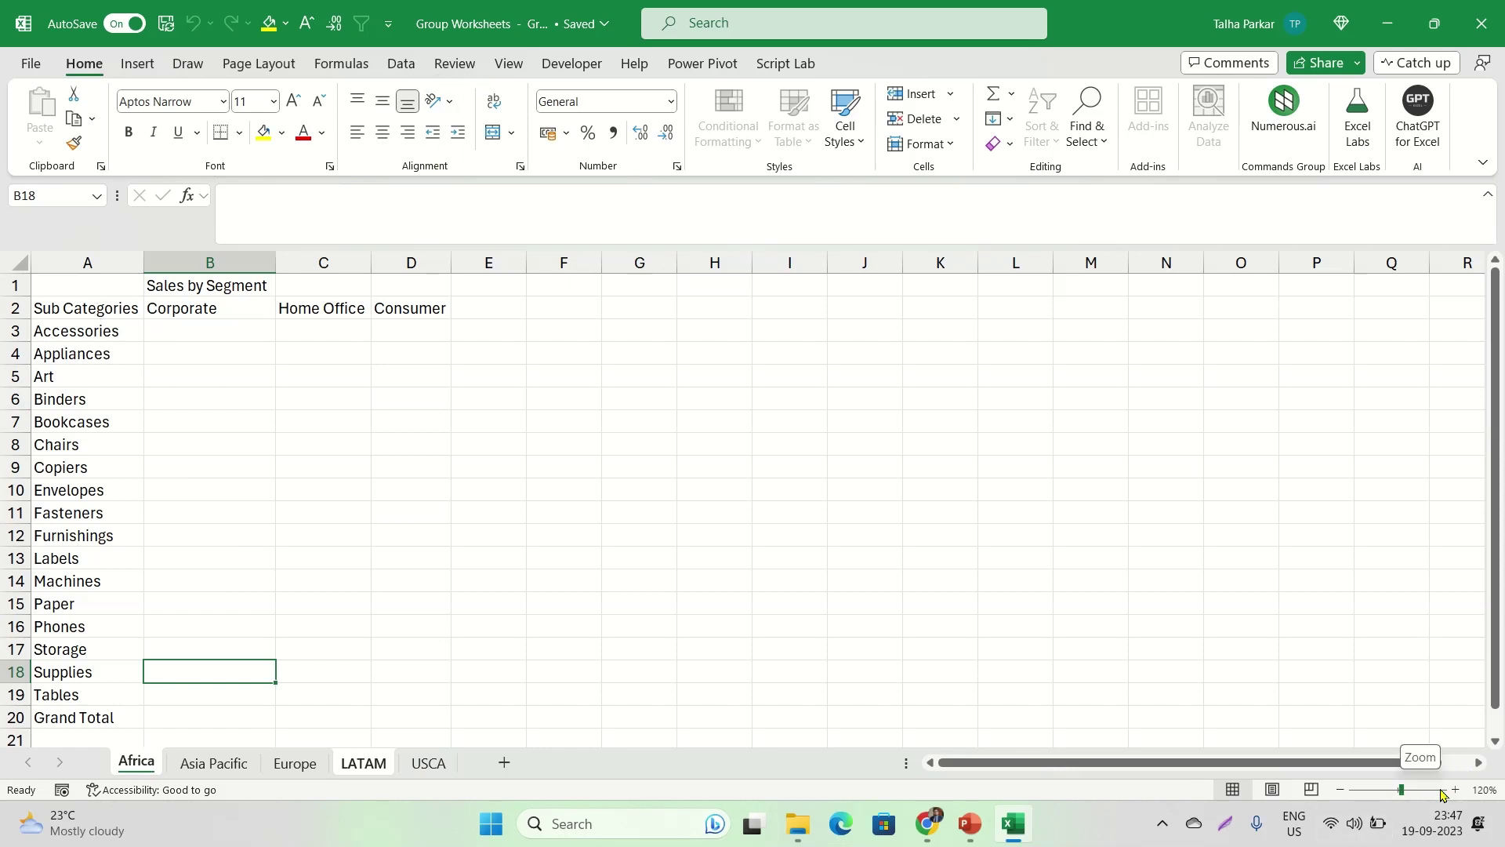
# Set the grouped sheets' zoom magnification to 100%
pyautogui.click(1479, 790)
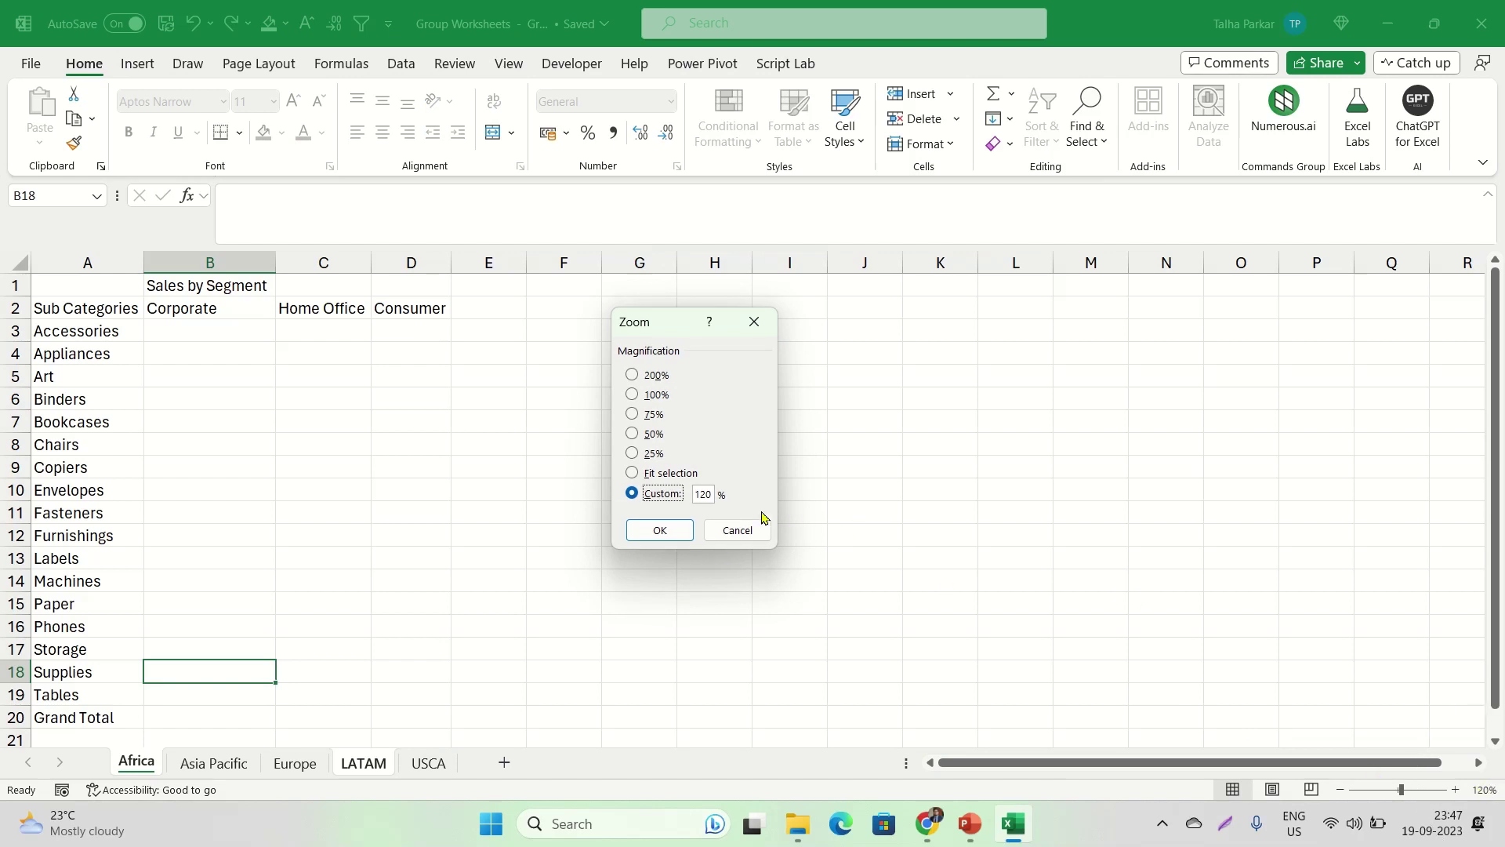
pyautogui.click(708, 492)
pyautogui.press('Return')
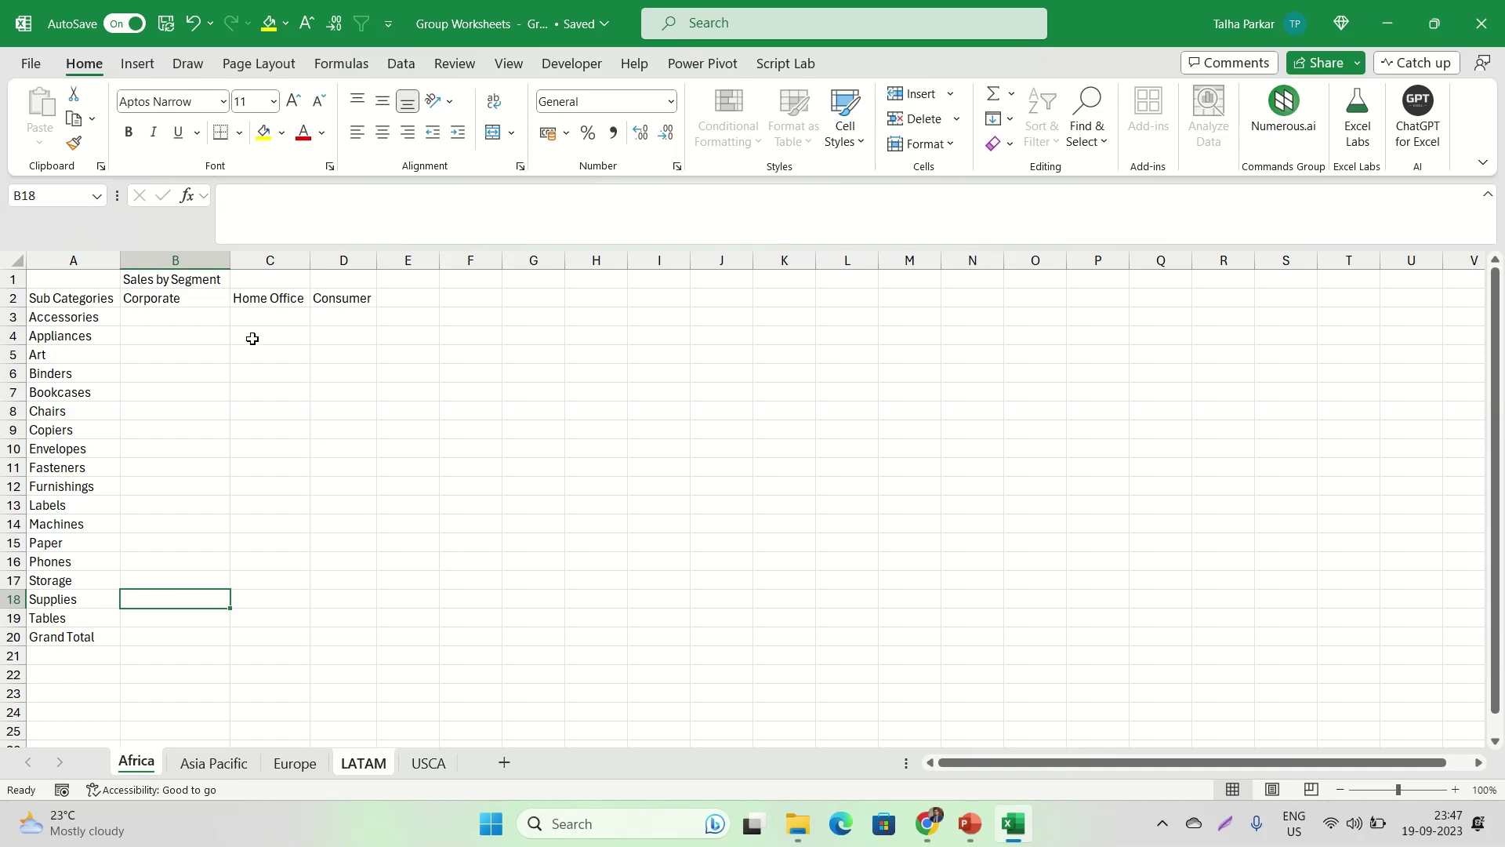
# Turn off Gridlines on the View tab and select the table A2:D20
pyautogui.click(509, 65)
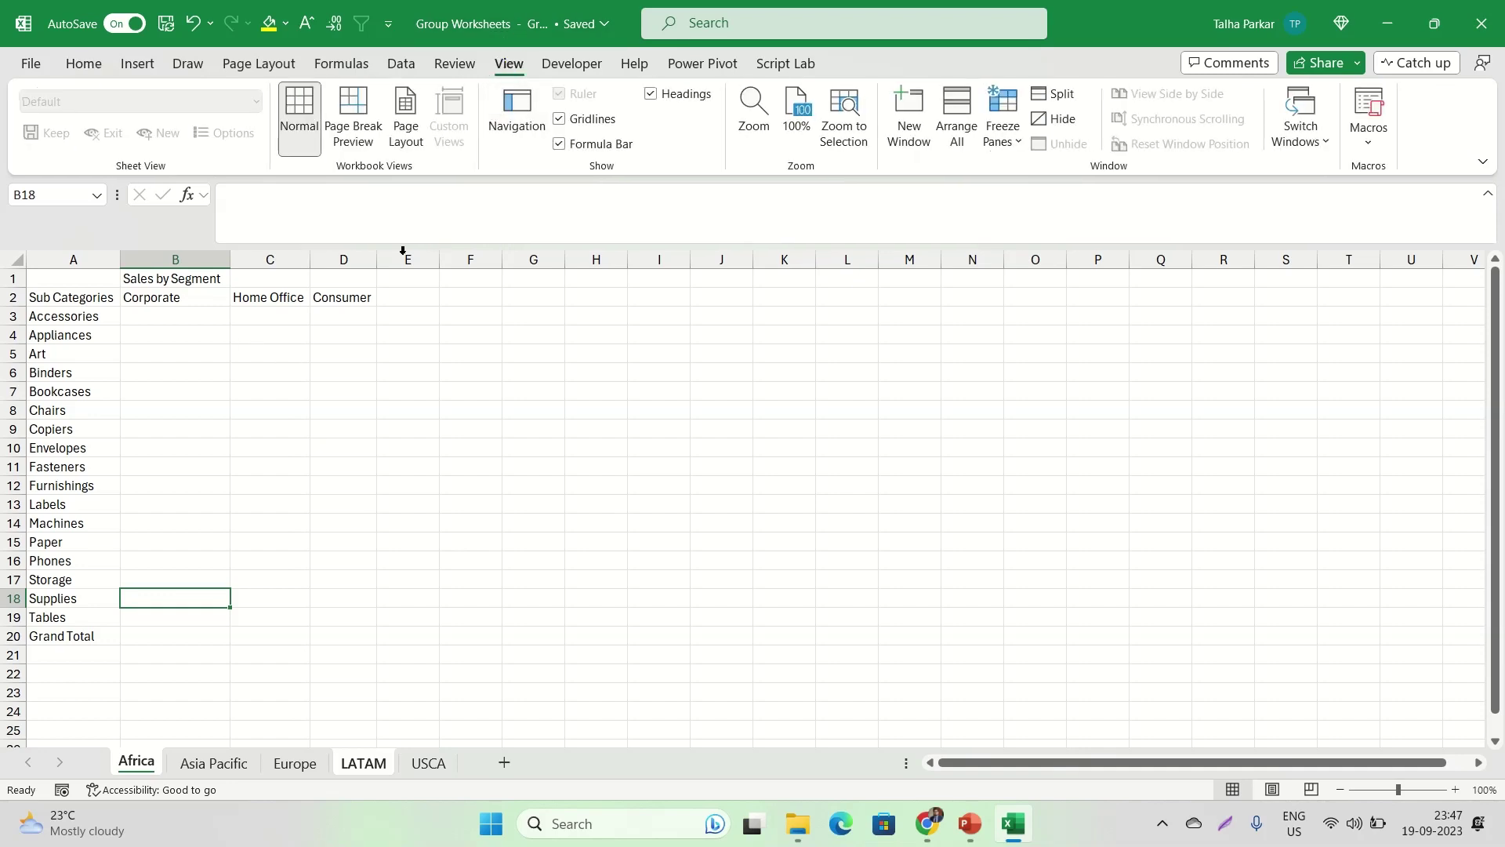
pyautogui.click(567, 129)
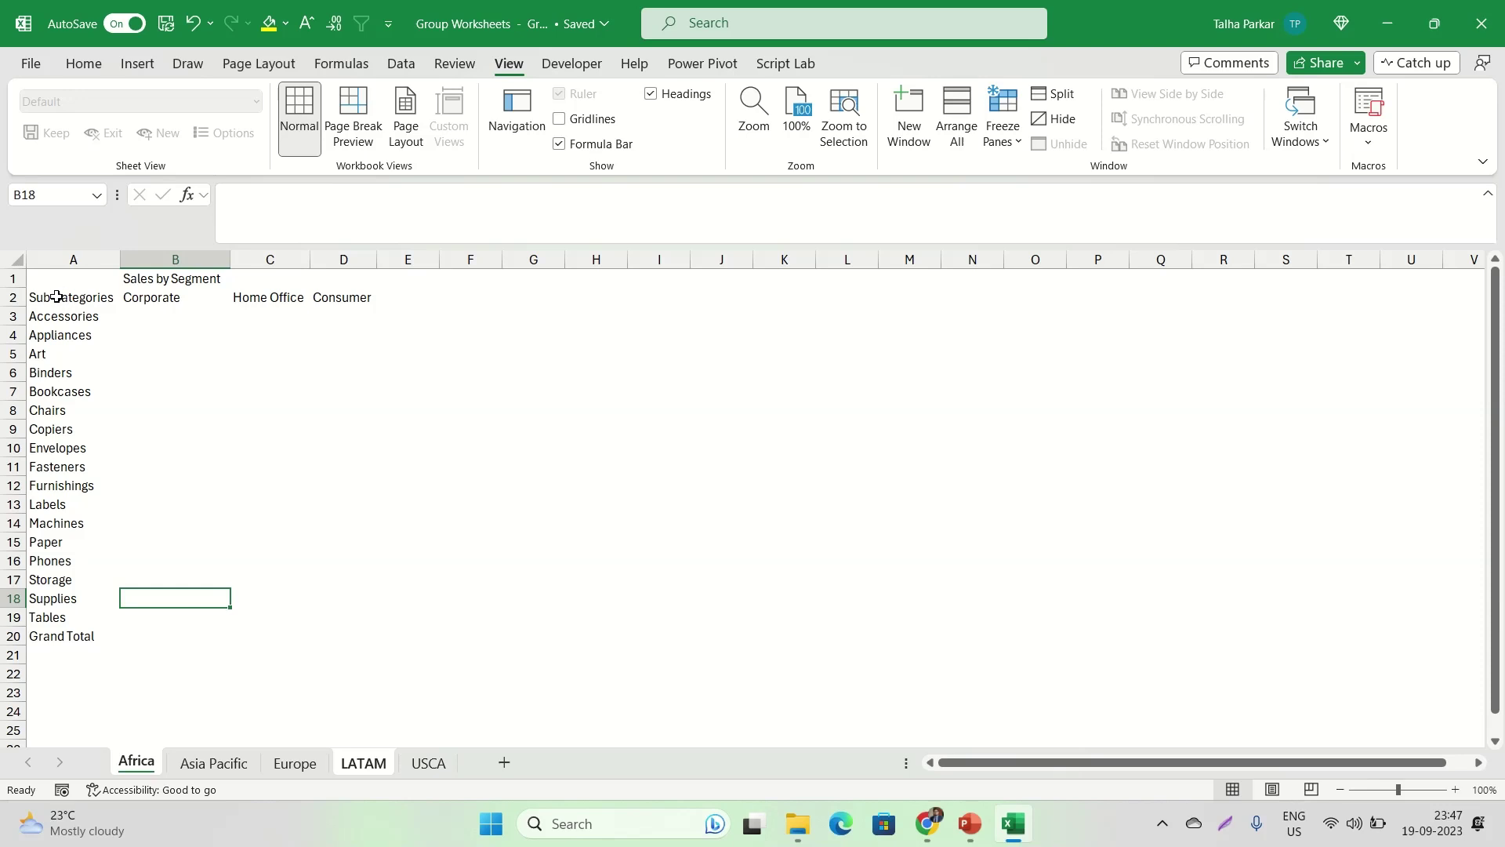
pyautogui.moveTo(57, 297); pyautogui.dragTo(341, 636)
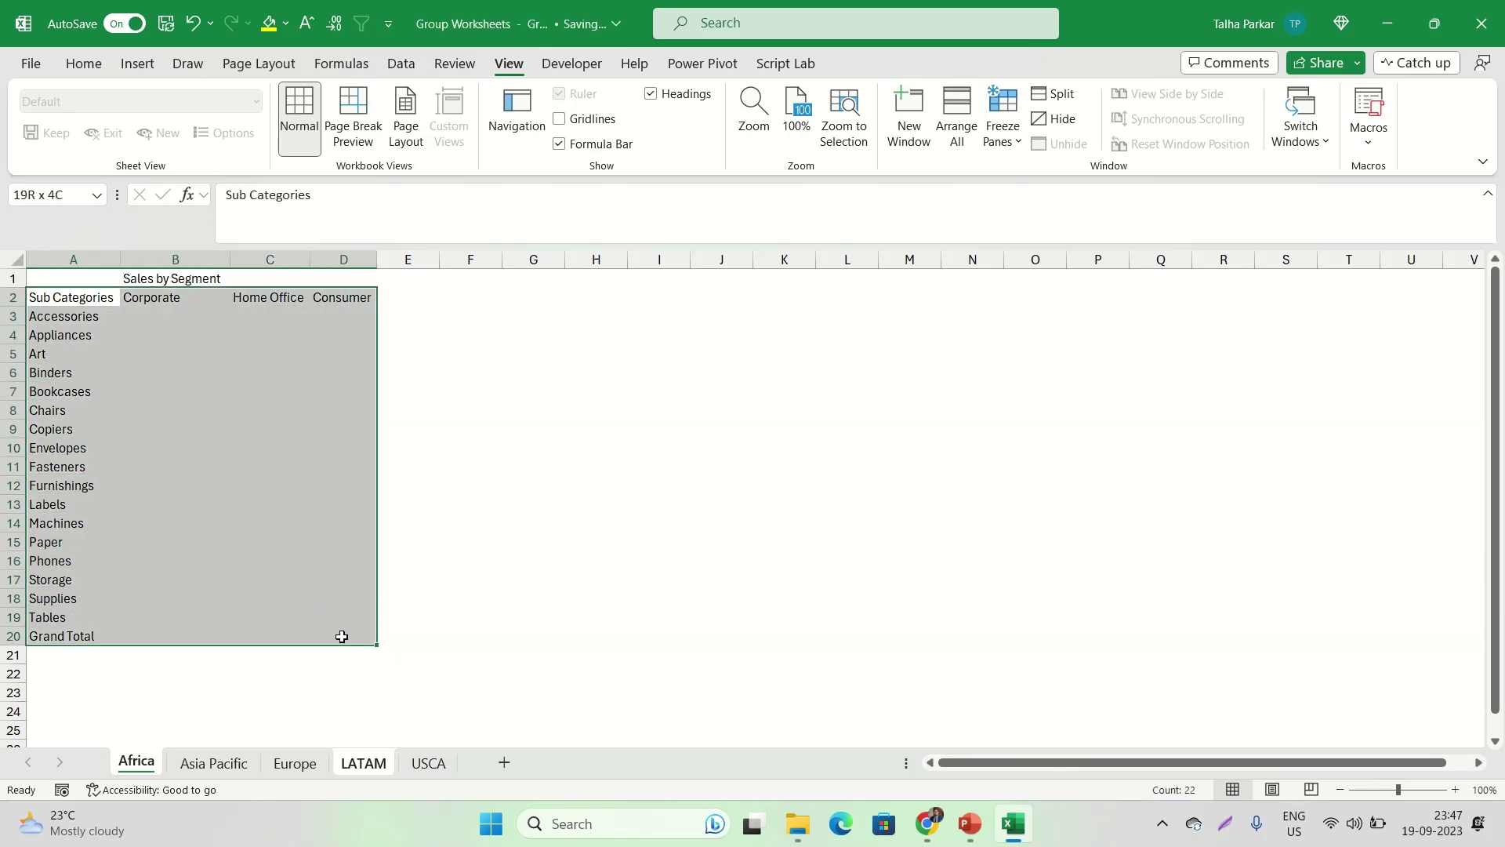
# Apply All Borders to A2:D20 and center the table's text
pyautogui.click(86, 65)
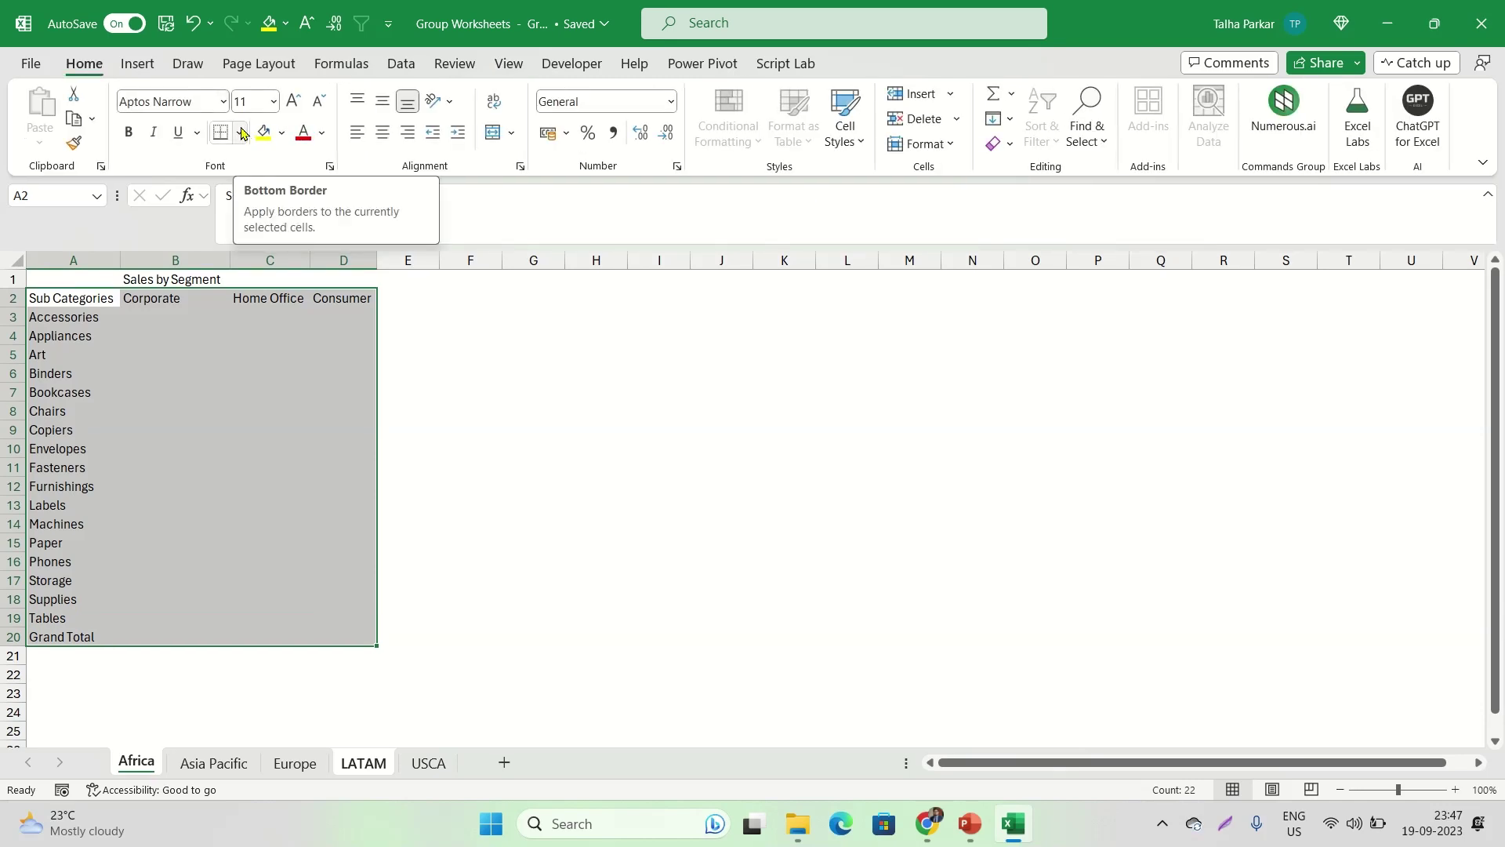
pyautogui.click(242, 133)
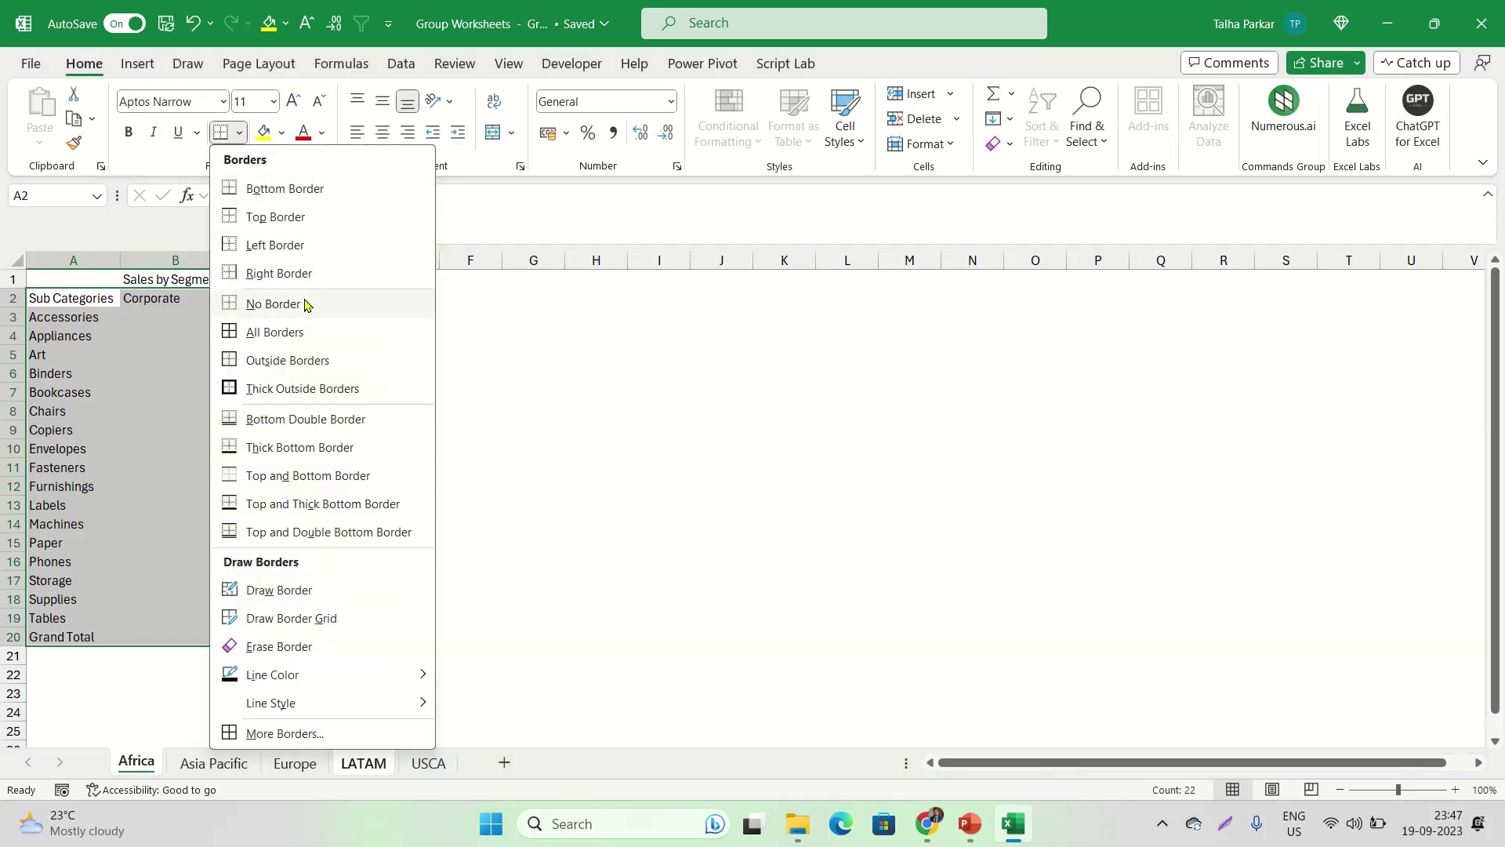
pyautogui.click(302, 333)
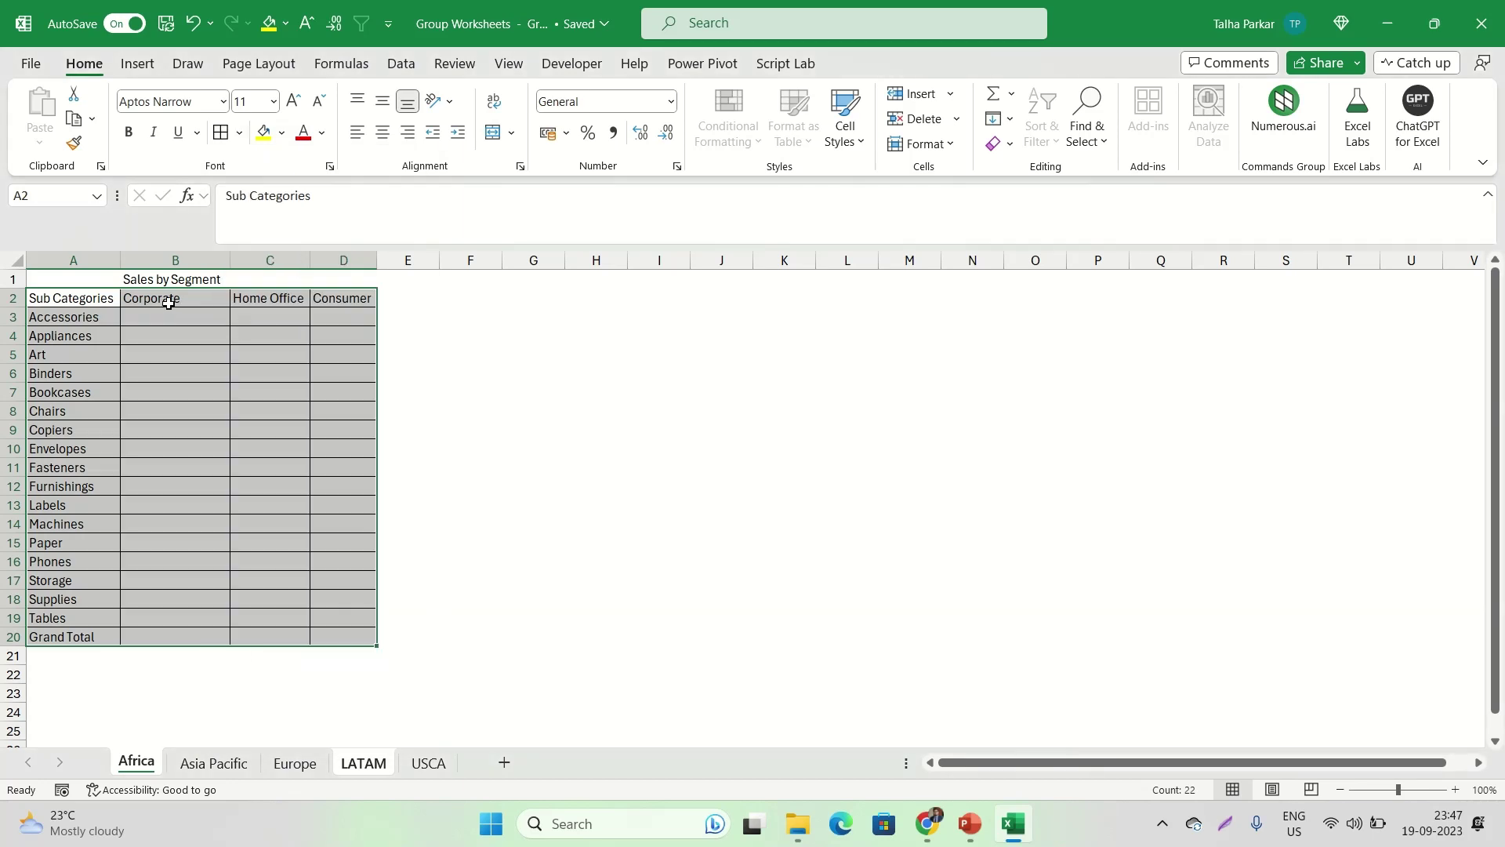
pyautogui.click(379, 138)
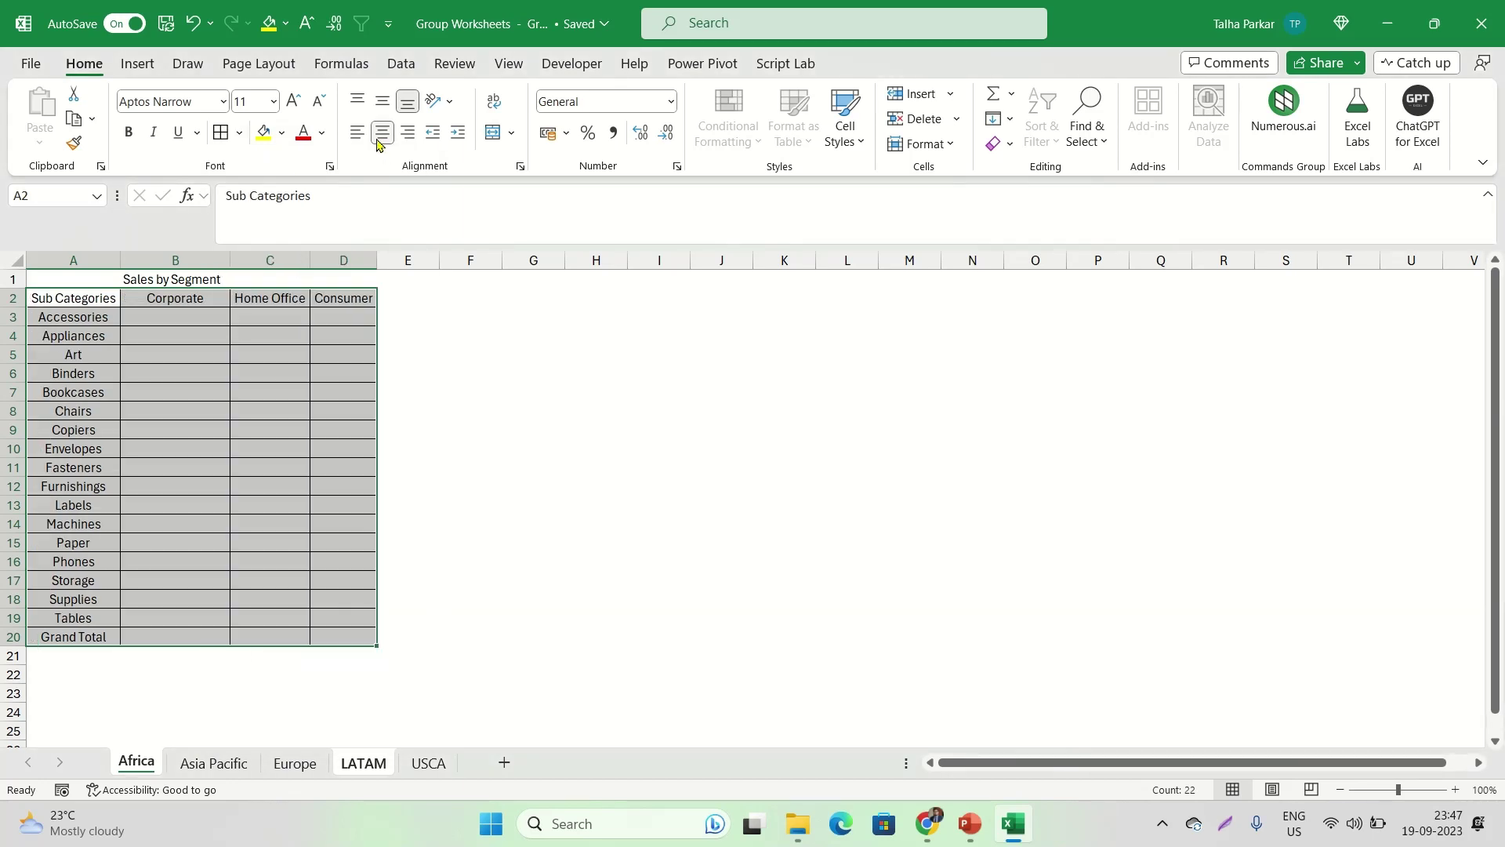
# Bold the header row A2:D2 and the Sales by Segment title in B1
pyautogui.moveTo(74, 307); pyautogui.dragTo(321, 299)
pyautogui.hotkey('ctrl', 'b')
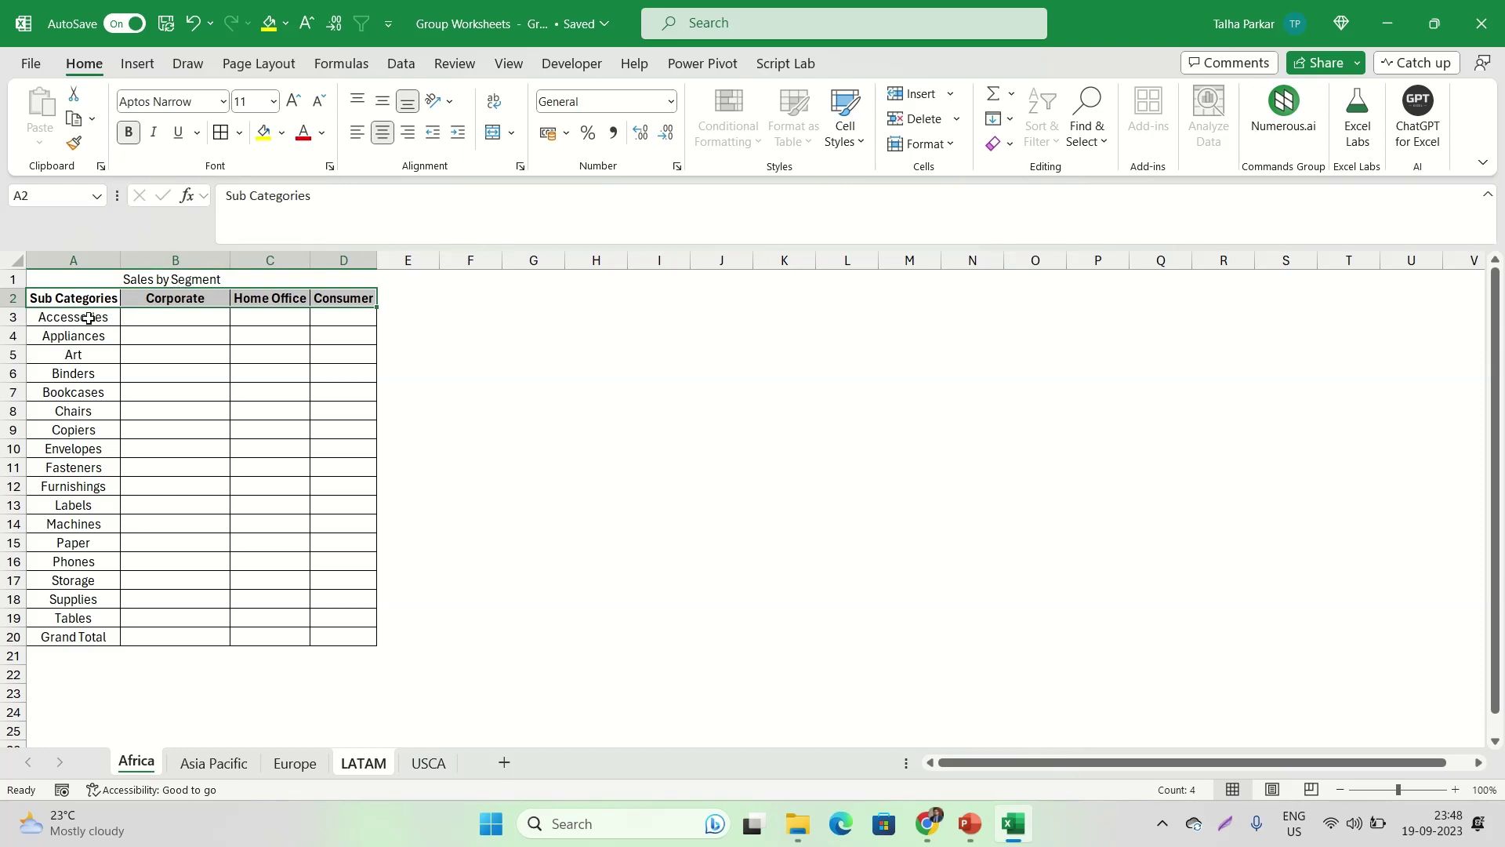
pyautogui.click(183, 280)
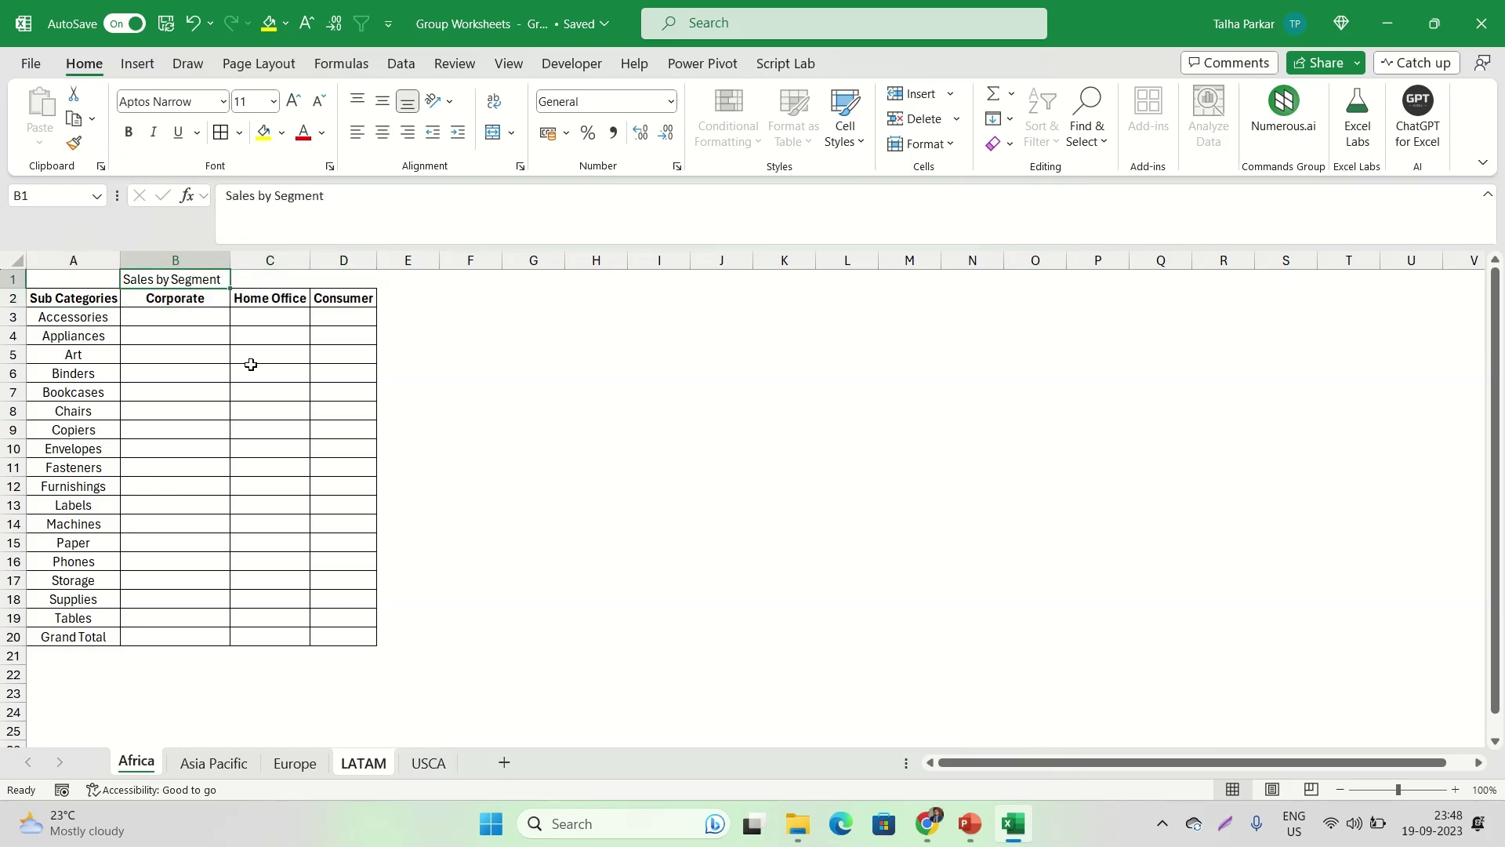
pyautogui.hotkey('ctrl', 'b')
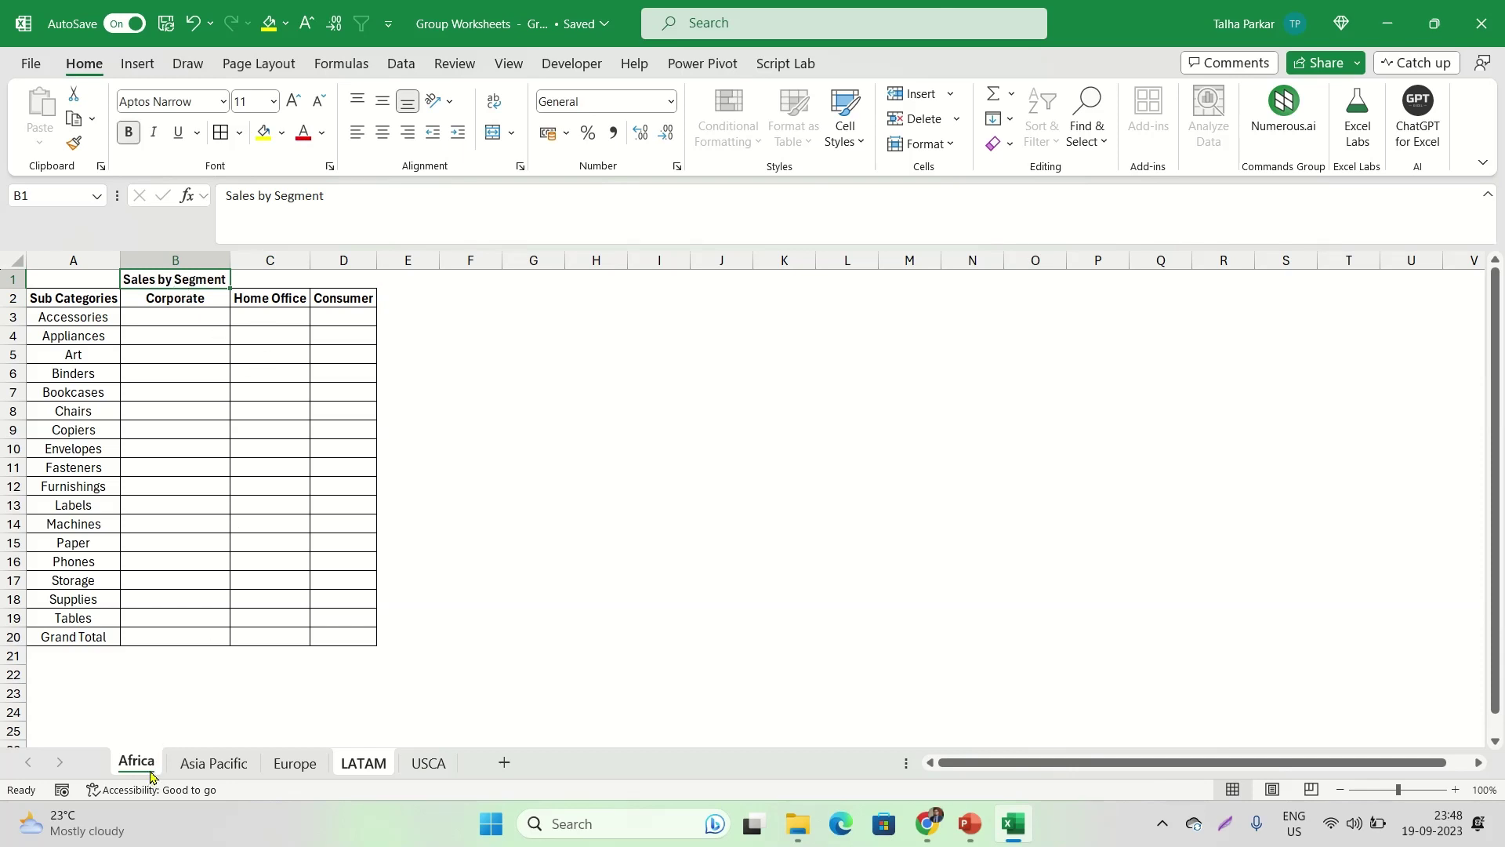
pyautogui.click(165, 637)
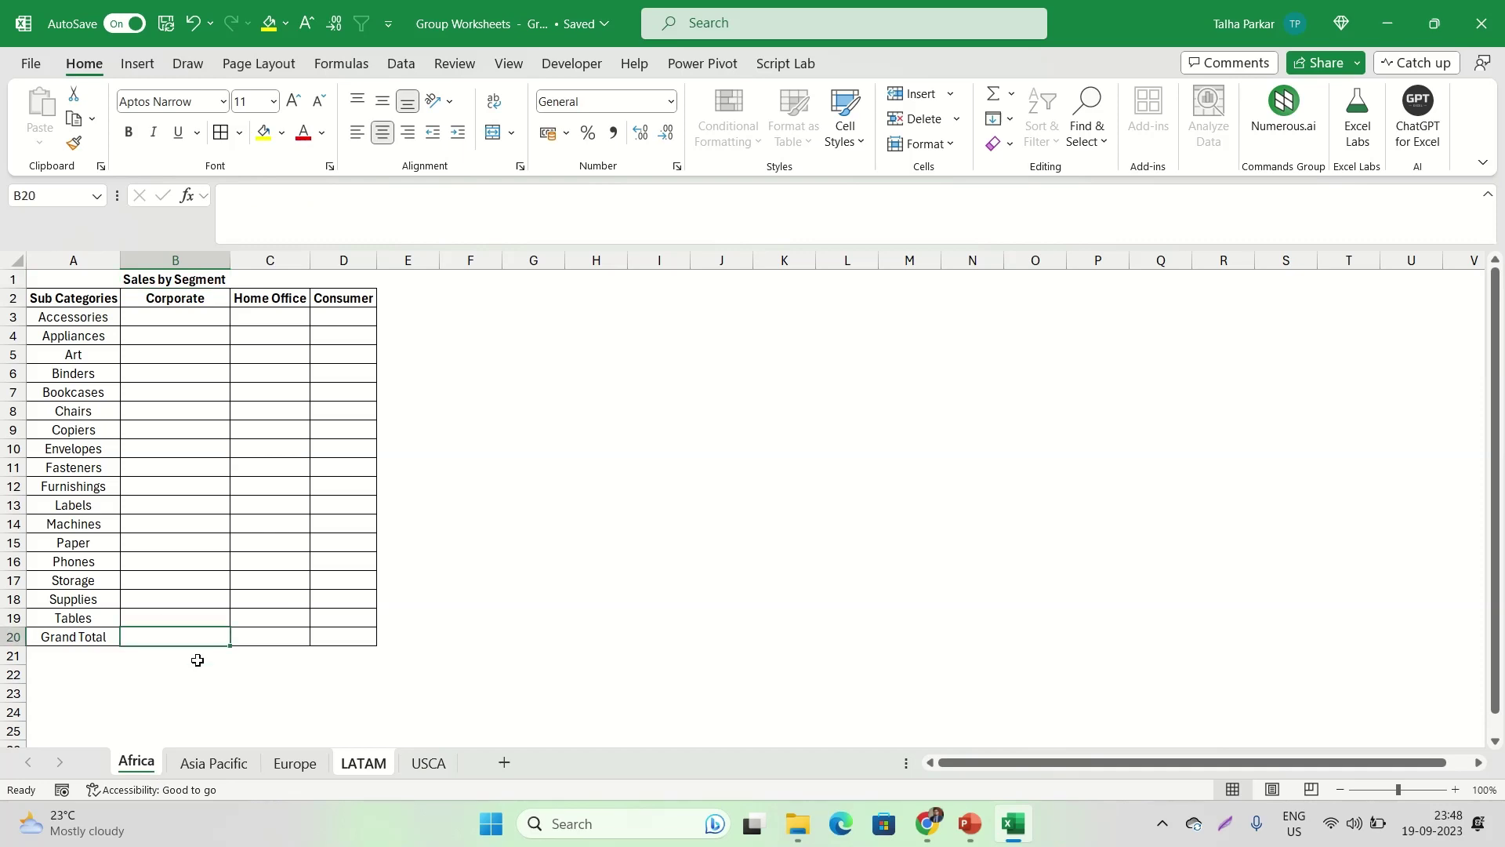
# Enter =SUM(B3:B19) in B20 and fill it right to D20 with Ctrl+R
pyautogui.write('=sum(')
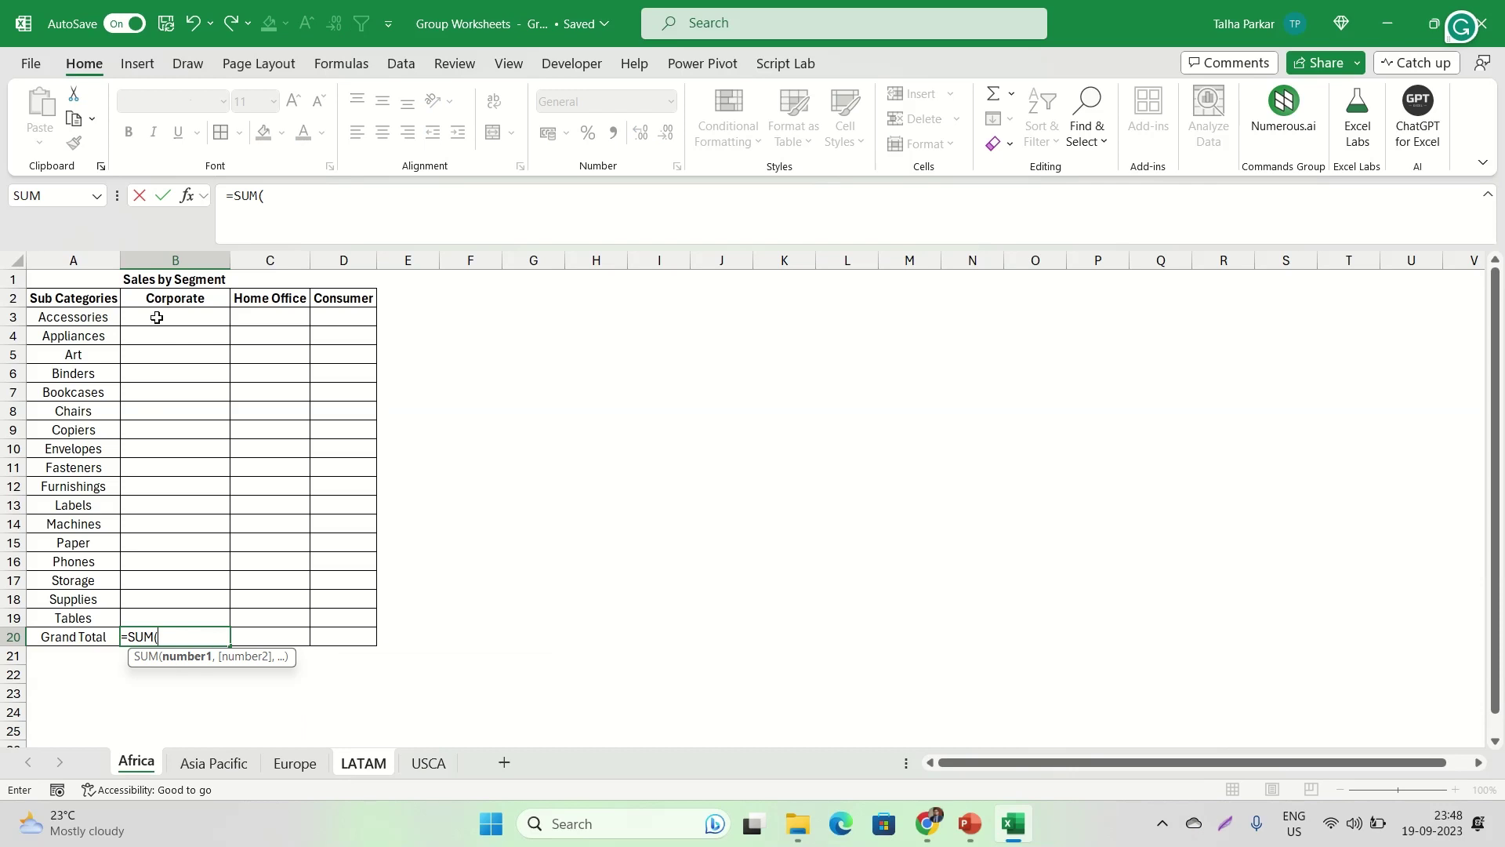
pyautogui.moveTo(157, 317); pyautogui.dragTo(174, 615)
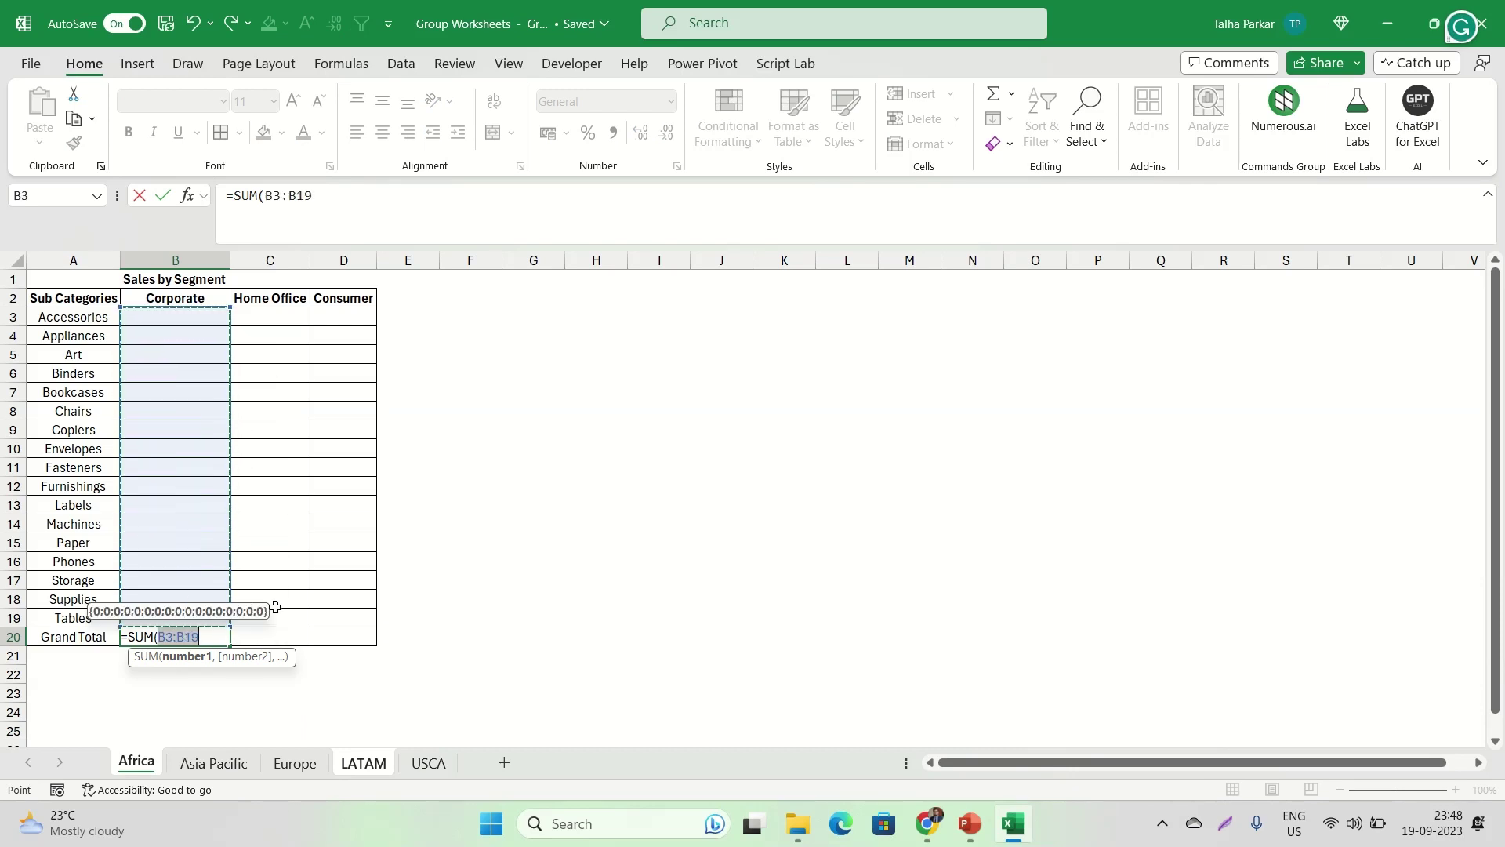
pyautogui.write(')')
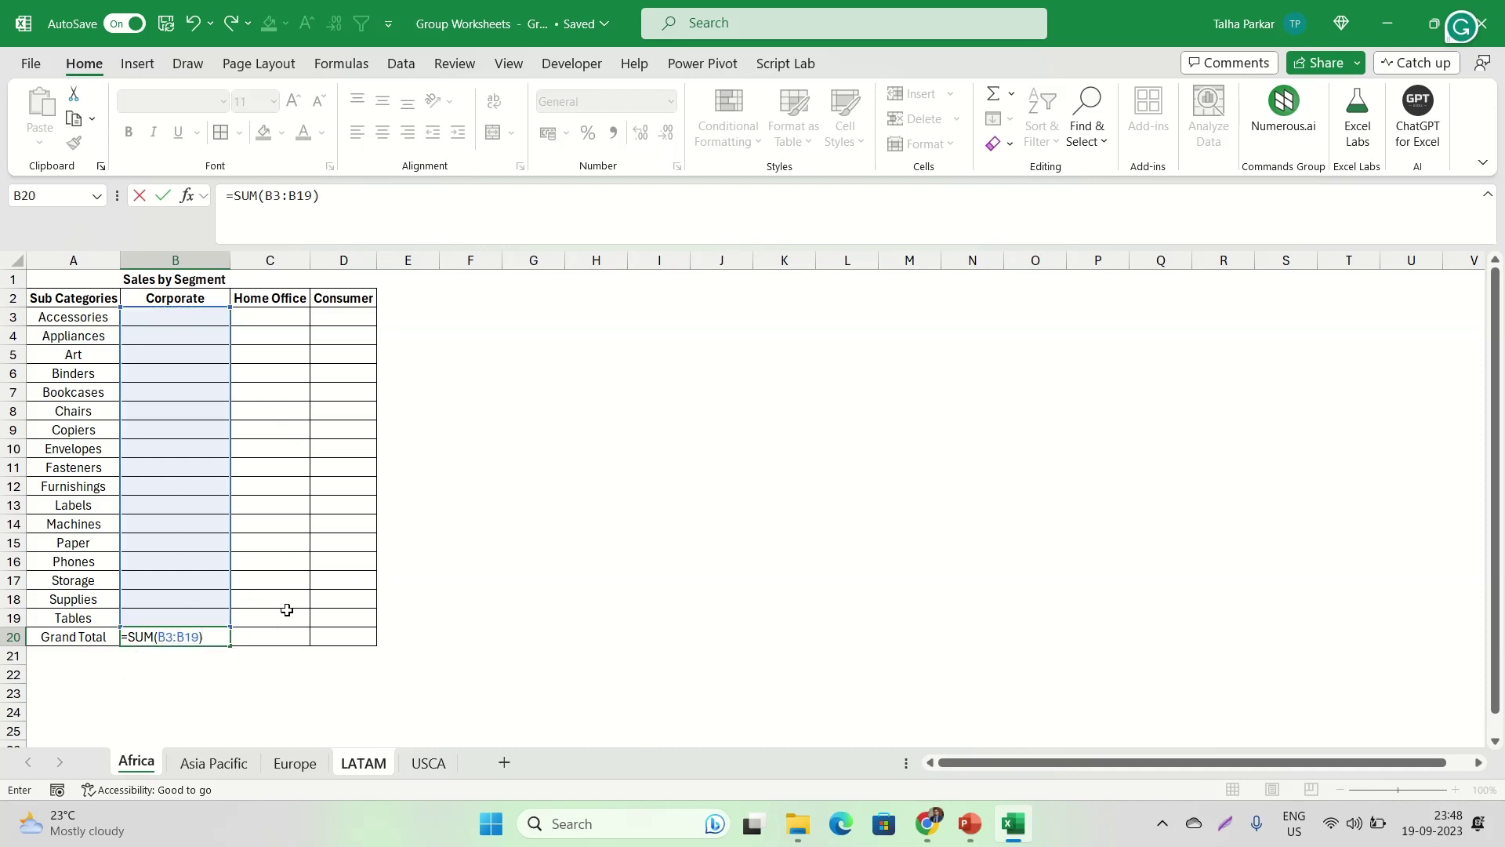
pyautogui.press('Return')
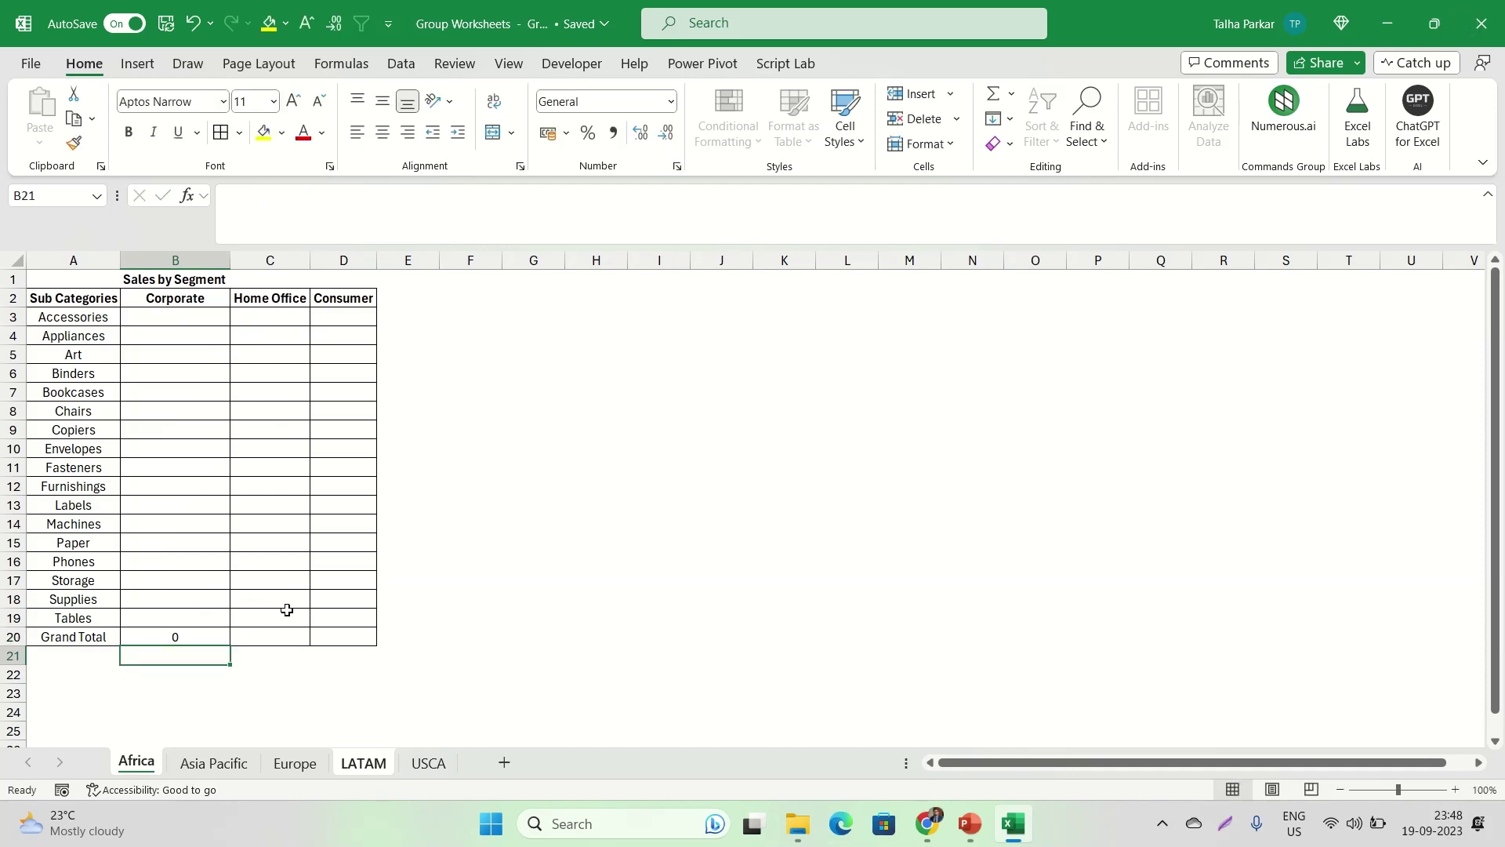
pyautogui.press('Up')
pyautogui.hotkey('shift', 'Right')
pyautogui.hotkey('shift', 'Right')
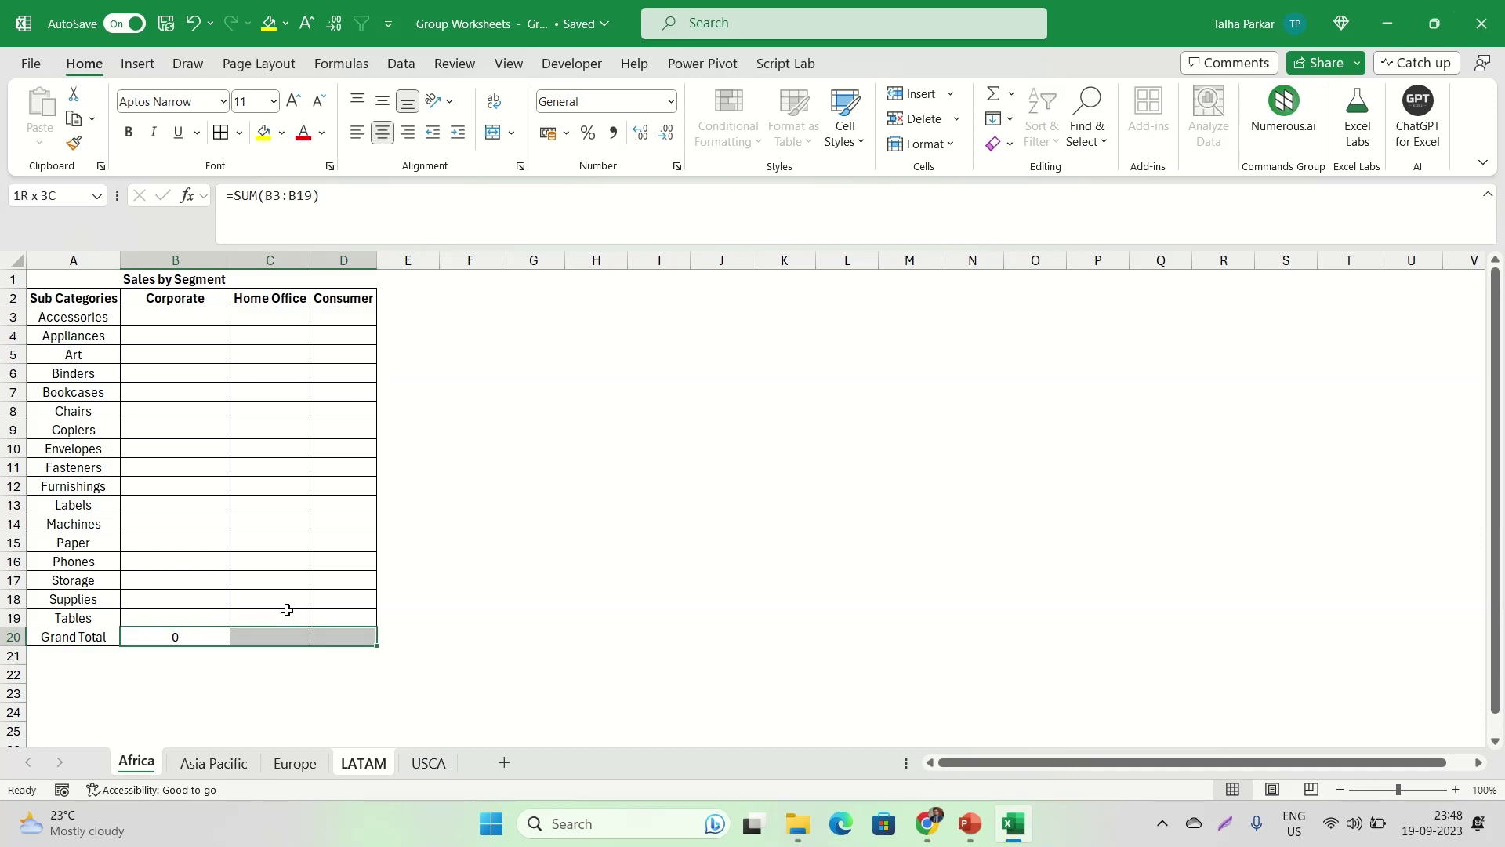
pyautogui.hotkey('ctrl', 'r')
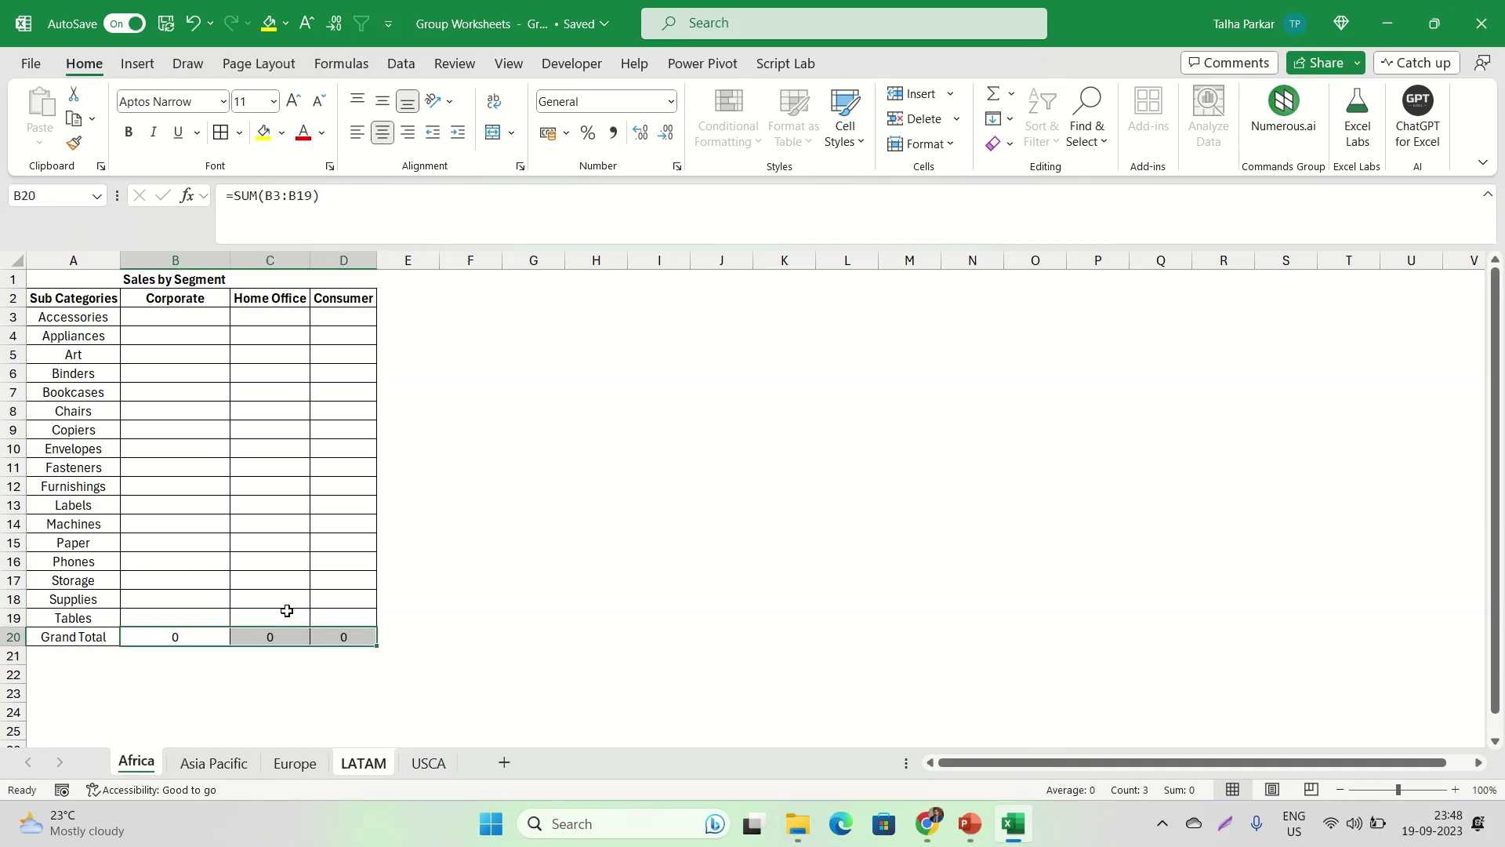
# Fill B3:D19 at once with =RANDBETWEEN(1000,5000) using Ctrl+Enter
pyautogui.click(220, 315)
pyautogui.moveTo(192, 315)
pyautogui.mouseDown()
pyautogui.moveTo(366, 611)
pyautogui.moveTo(366, 598)
pyautogui.mouseUp()
pyautogui.write('=rand')
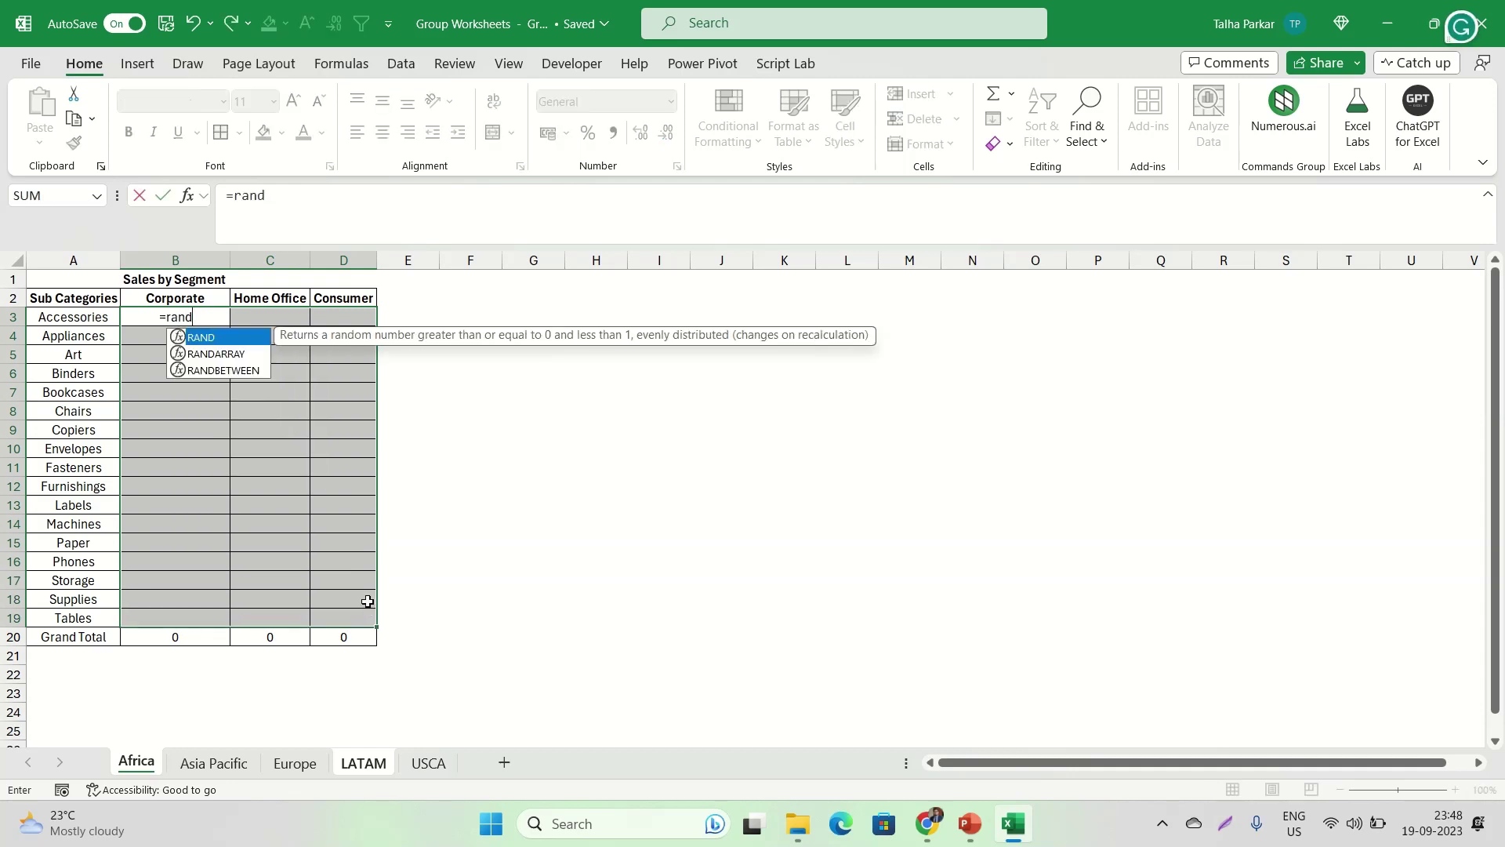
pyautogui.press('Down')
pyautogui.press('Down')
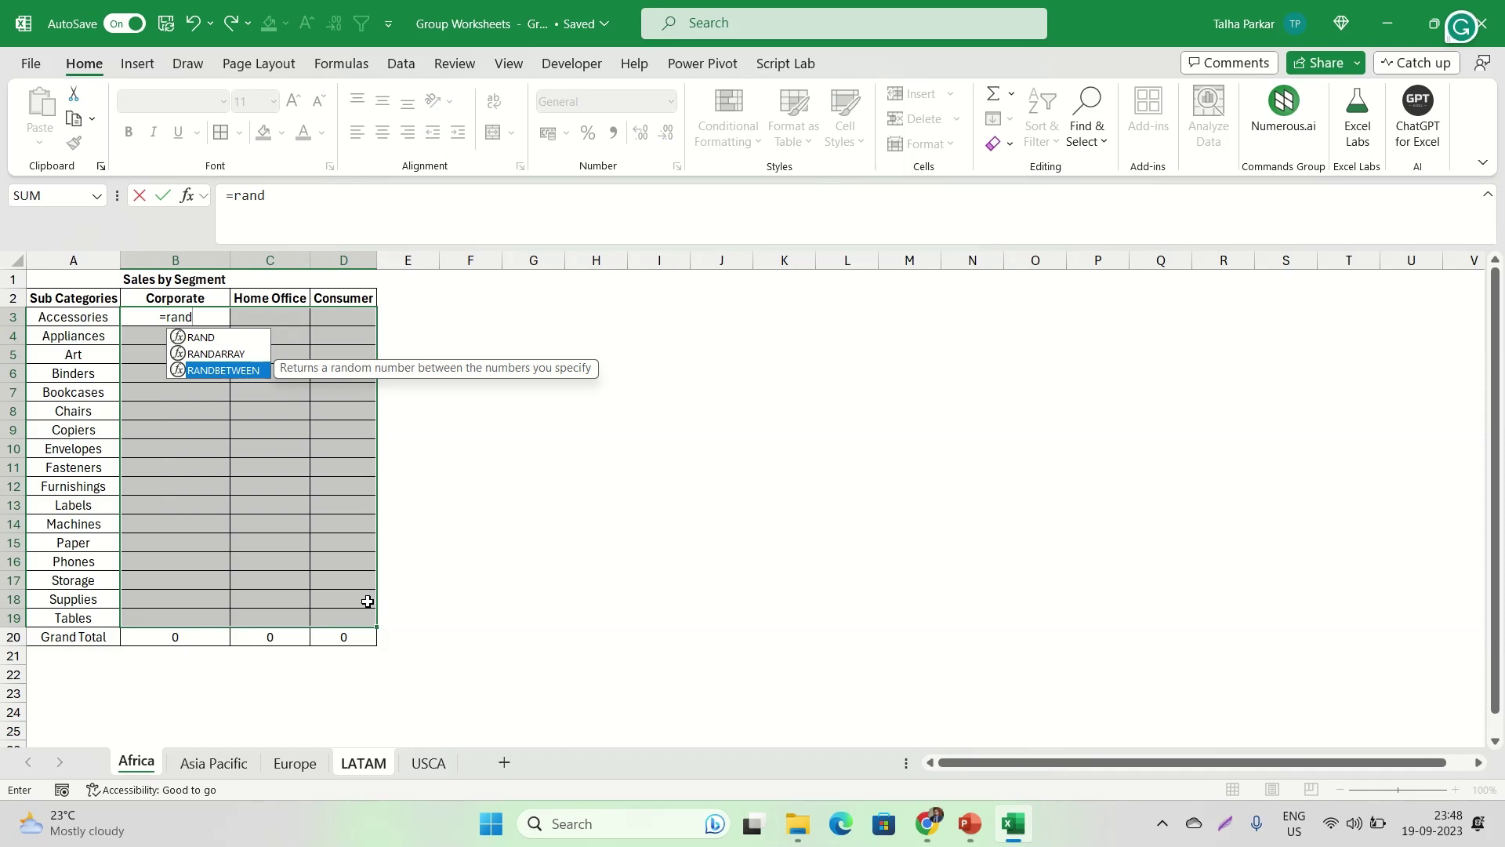
pyautogui.press('Tab')
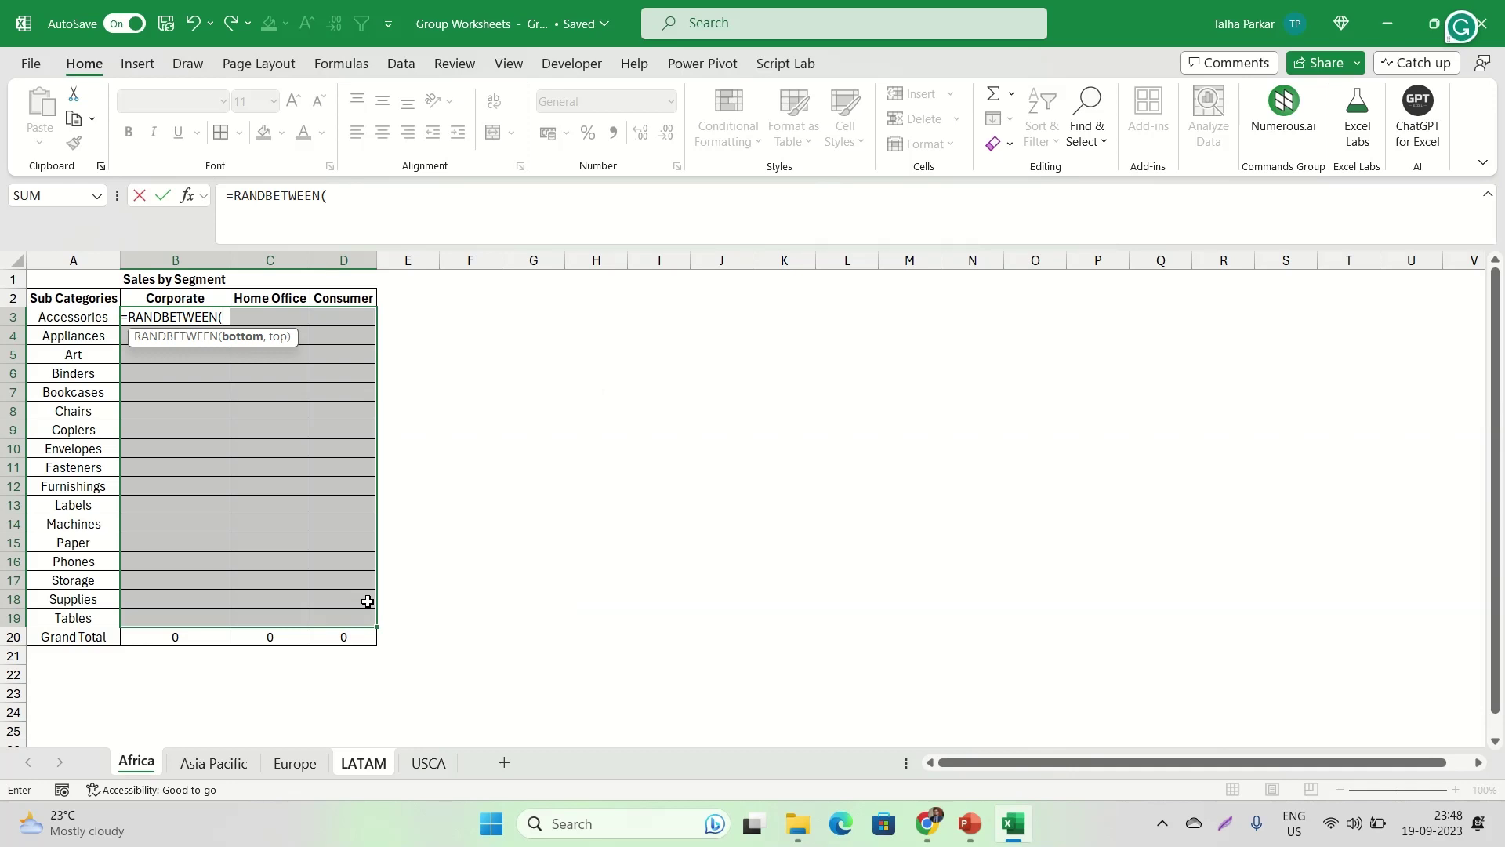
pyautogui.write('1000')
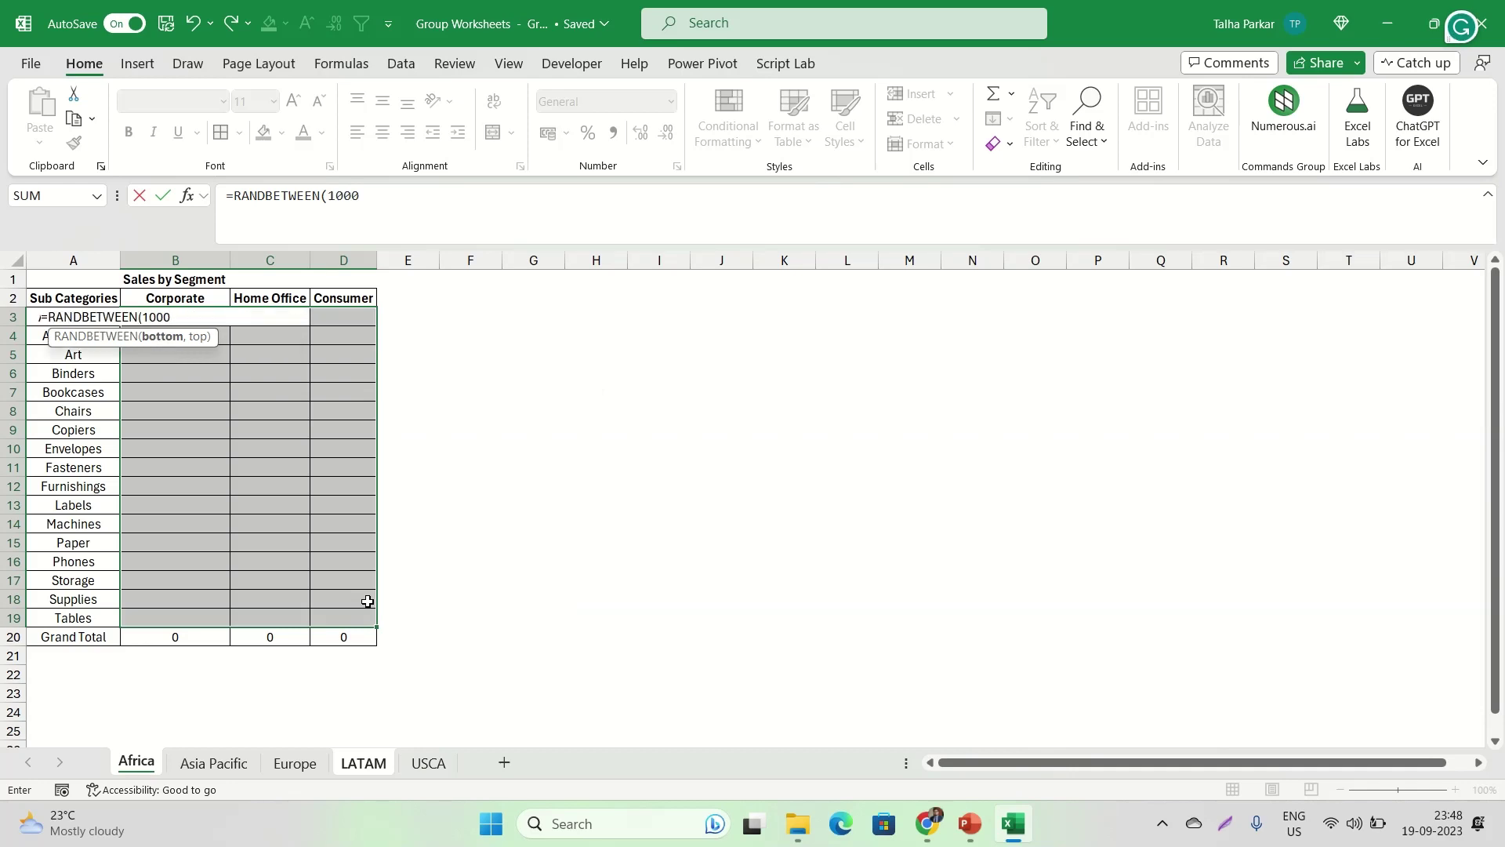
pyautogui.write(',5000)')
pyautogui.hotkey('ctrl', 'Return')
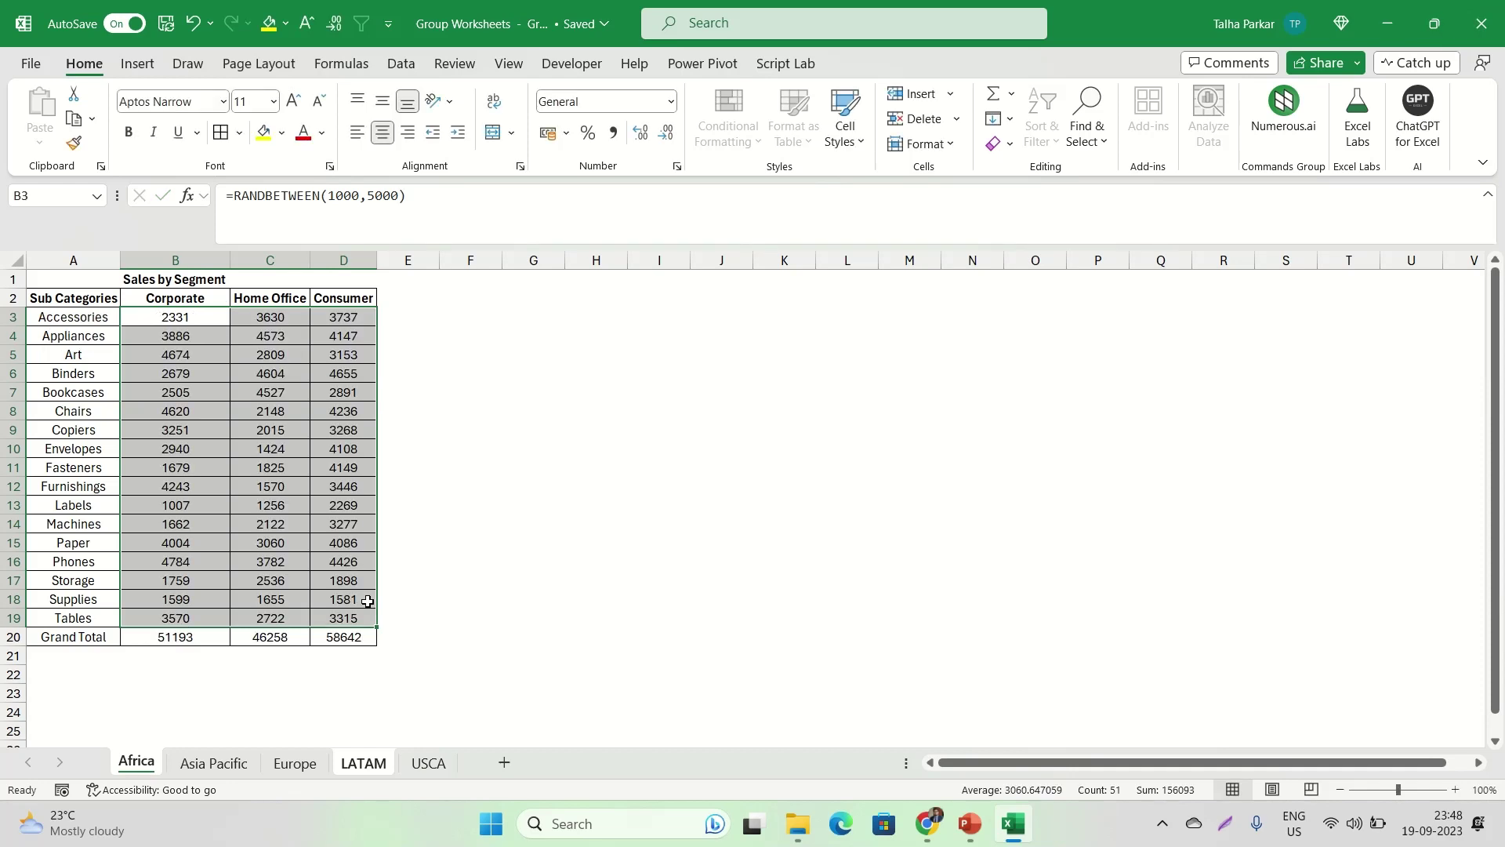
# Bold the Grand Total row A20:D20 and give it a yellow fill
pyautogui.click(225, 637)
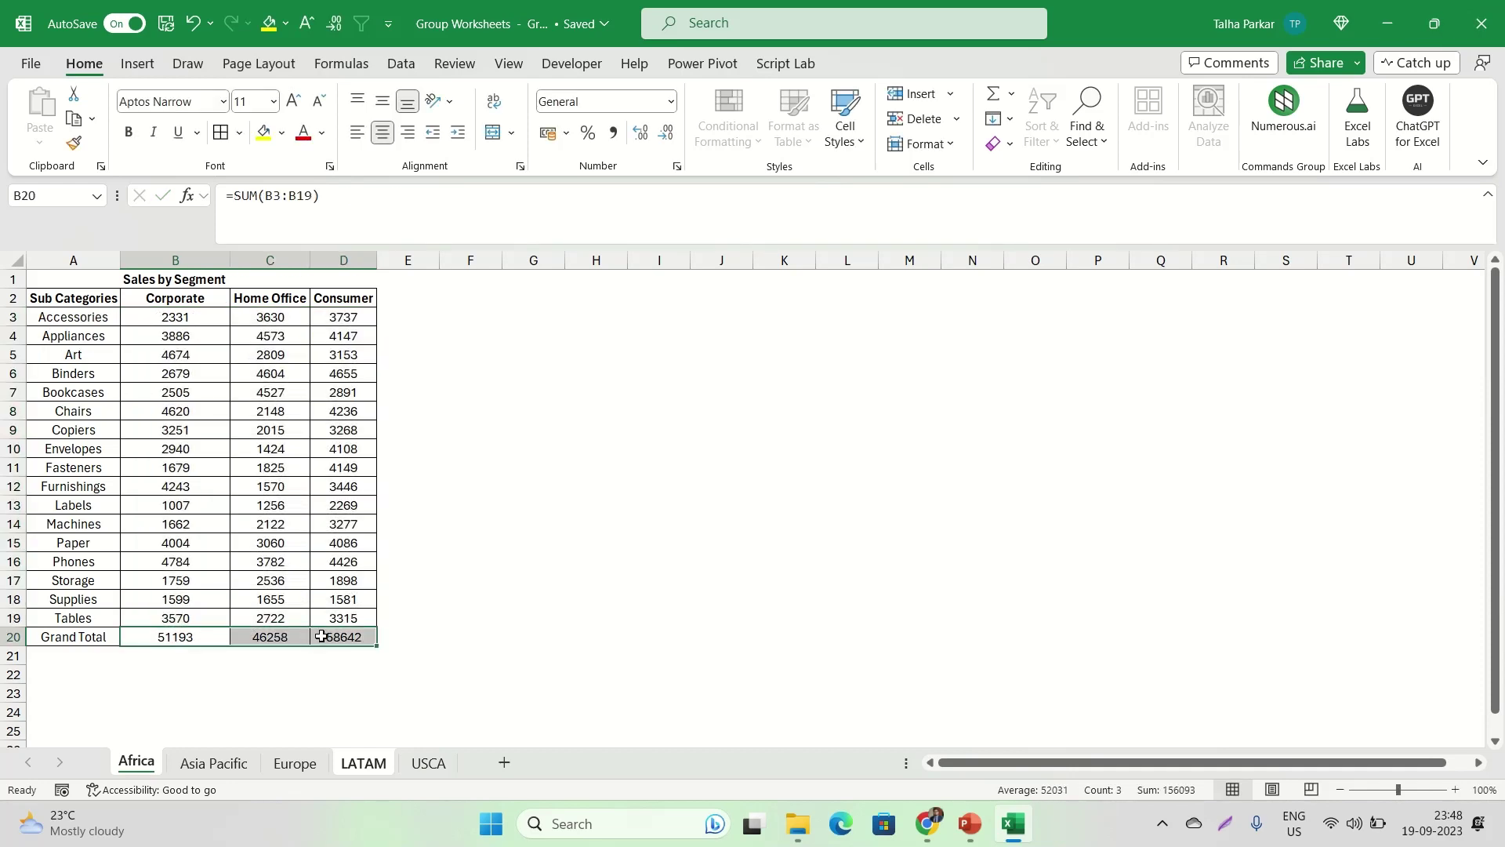
pyautogui.hotkey('ctrl', 'b')
pyautogui.click(106, 638)
pyautogui.hotkey('ctrl', 'b')
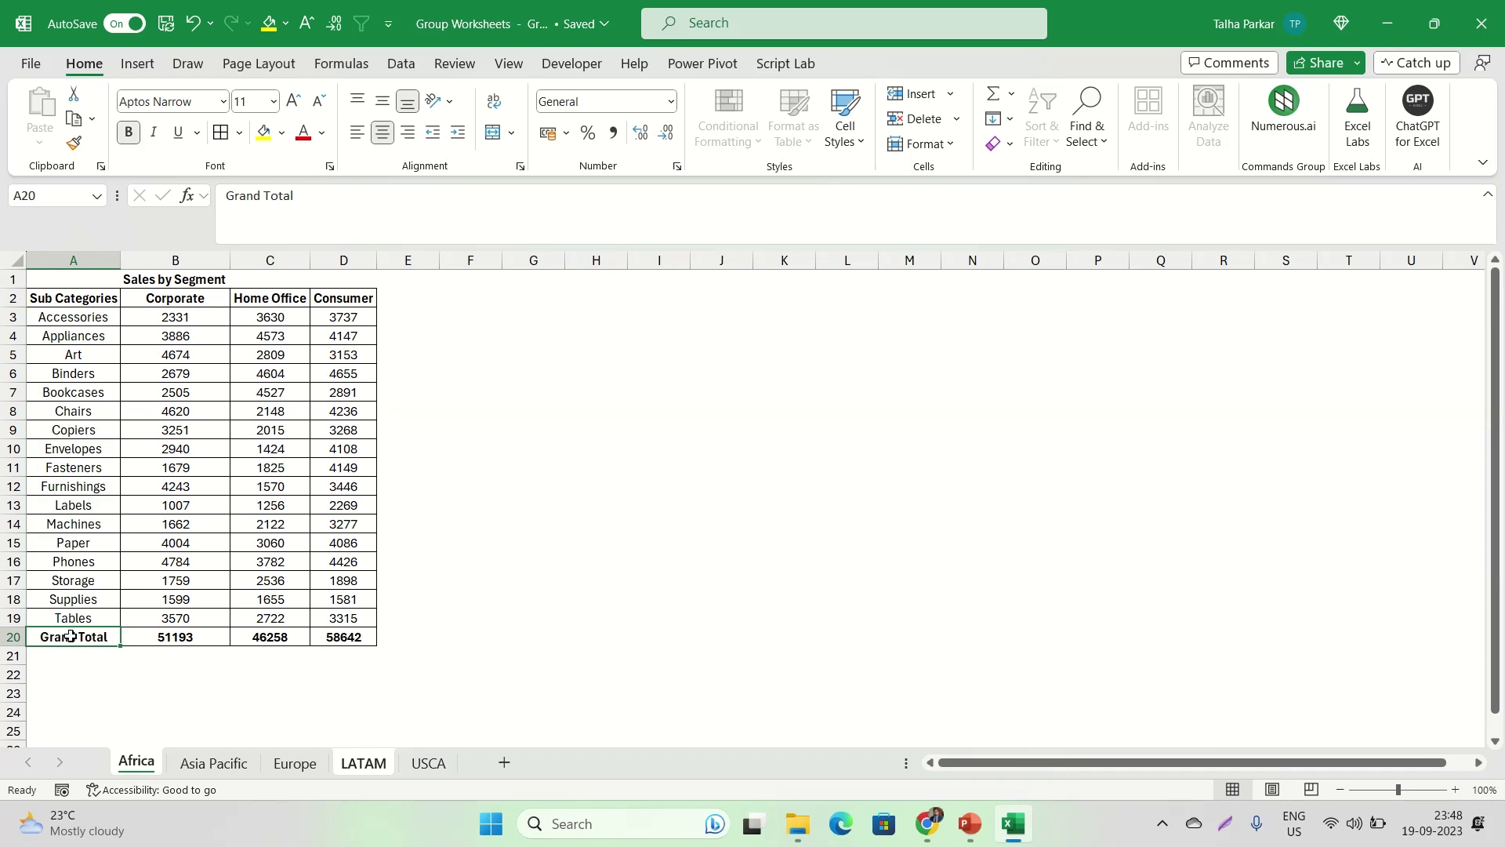
pyautogui.moveTo(71, 635); pyautogui.dragTo(366, 636)
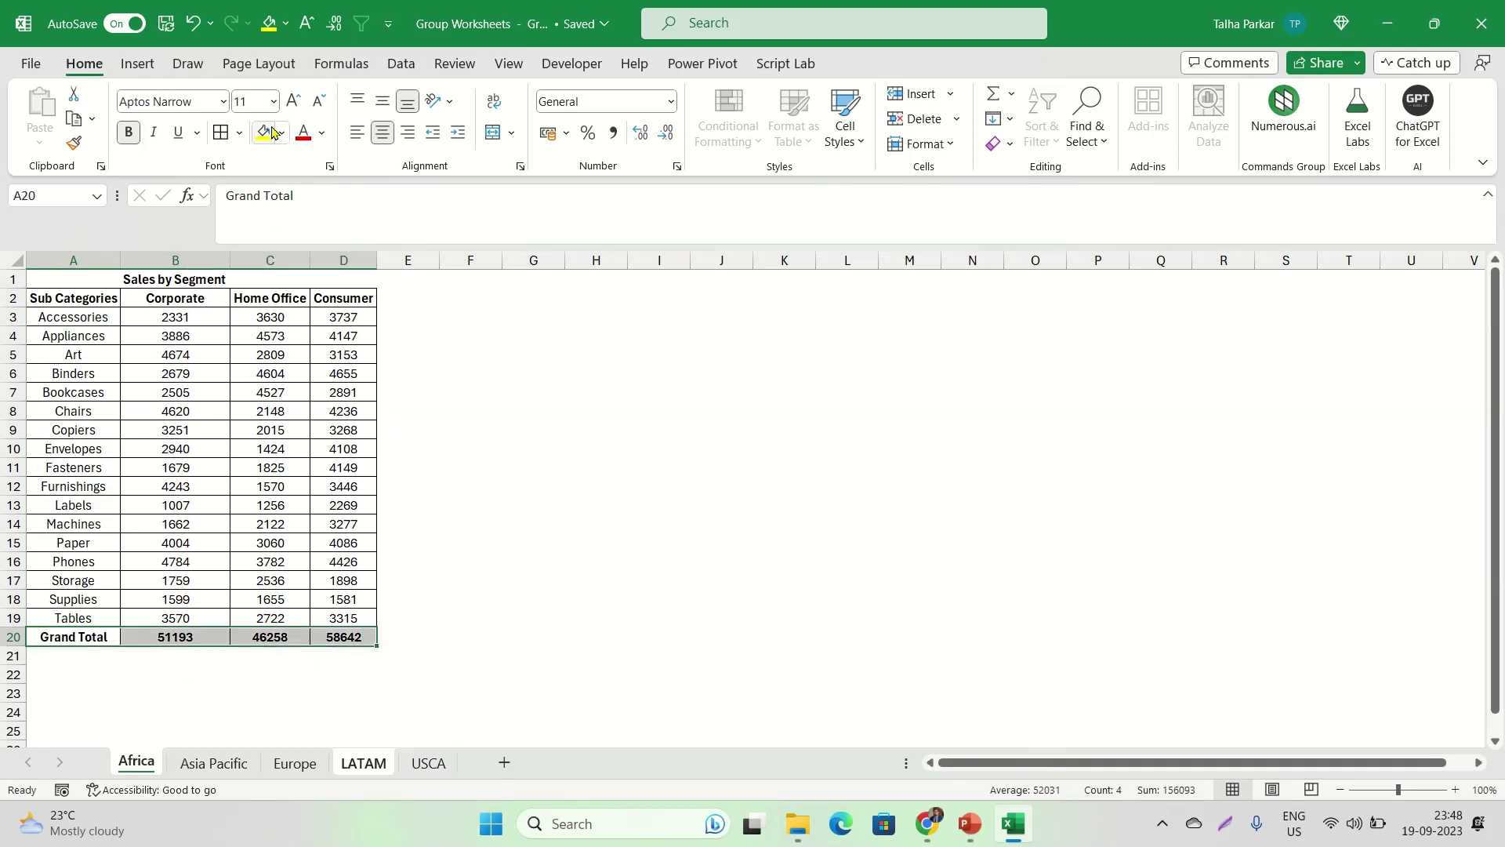
pyautogui.click(266, 132)
# Give the header row A2:D2 a blue fill with white text, then autofit column A
pyautogui.moveTo(115, 295); pyautogui.dragTo(353, 298)
pyautogui.click(281, 135)
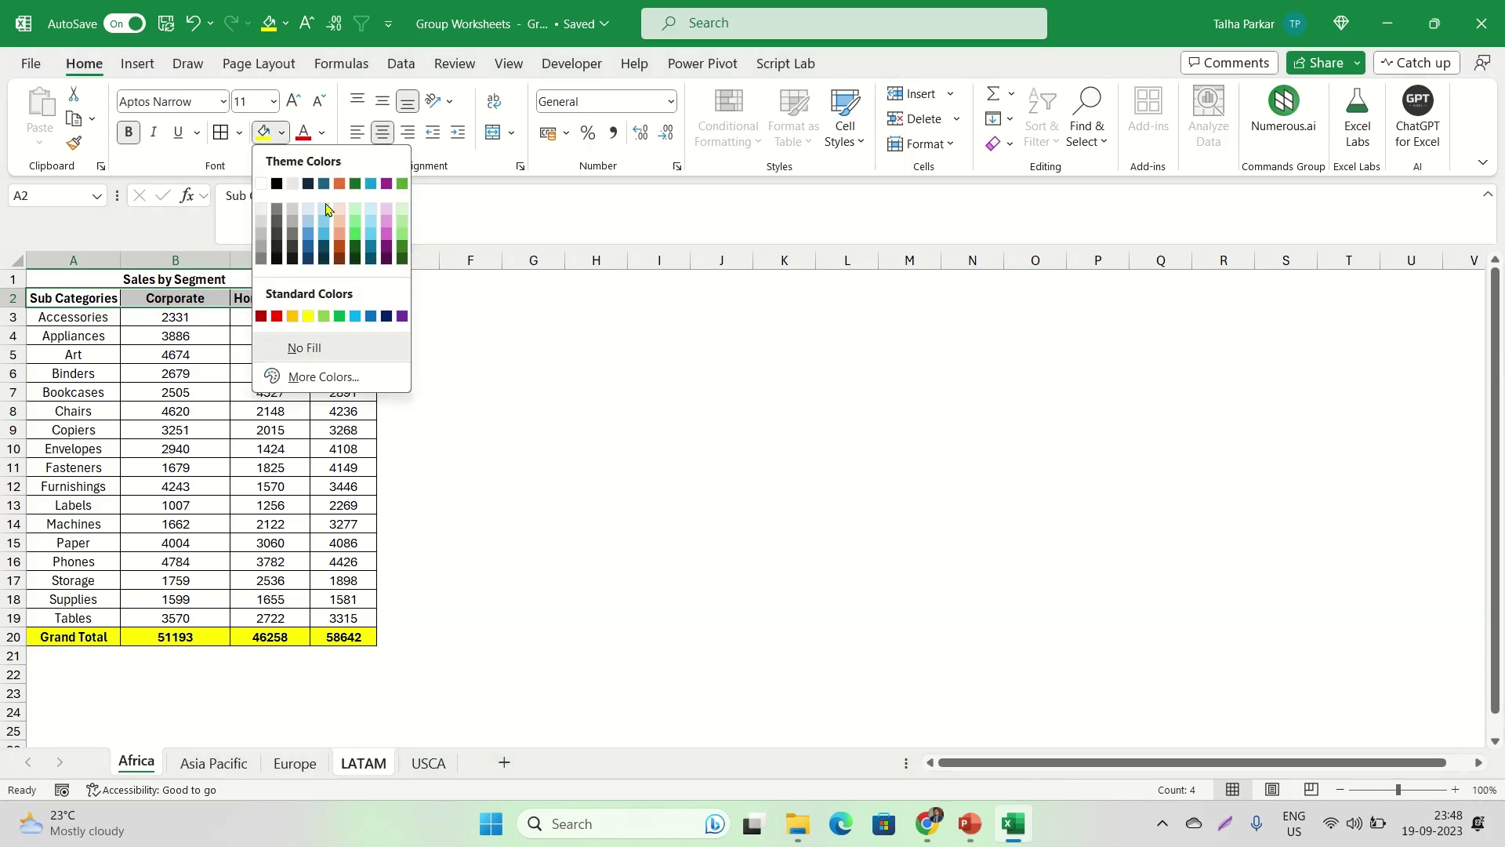
pyautogui.click(374, 185)
pyautogui.click(322, 133)
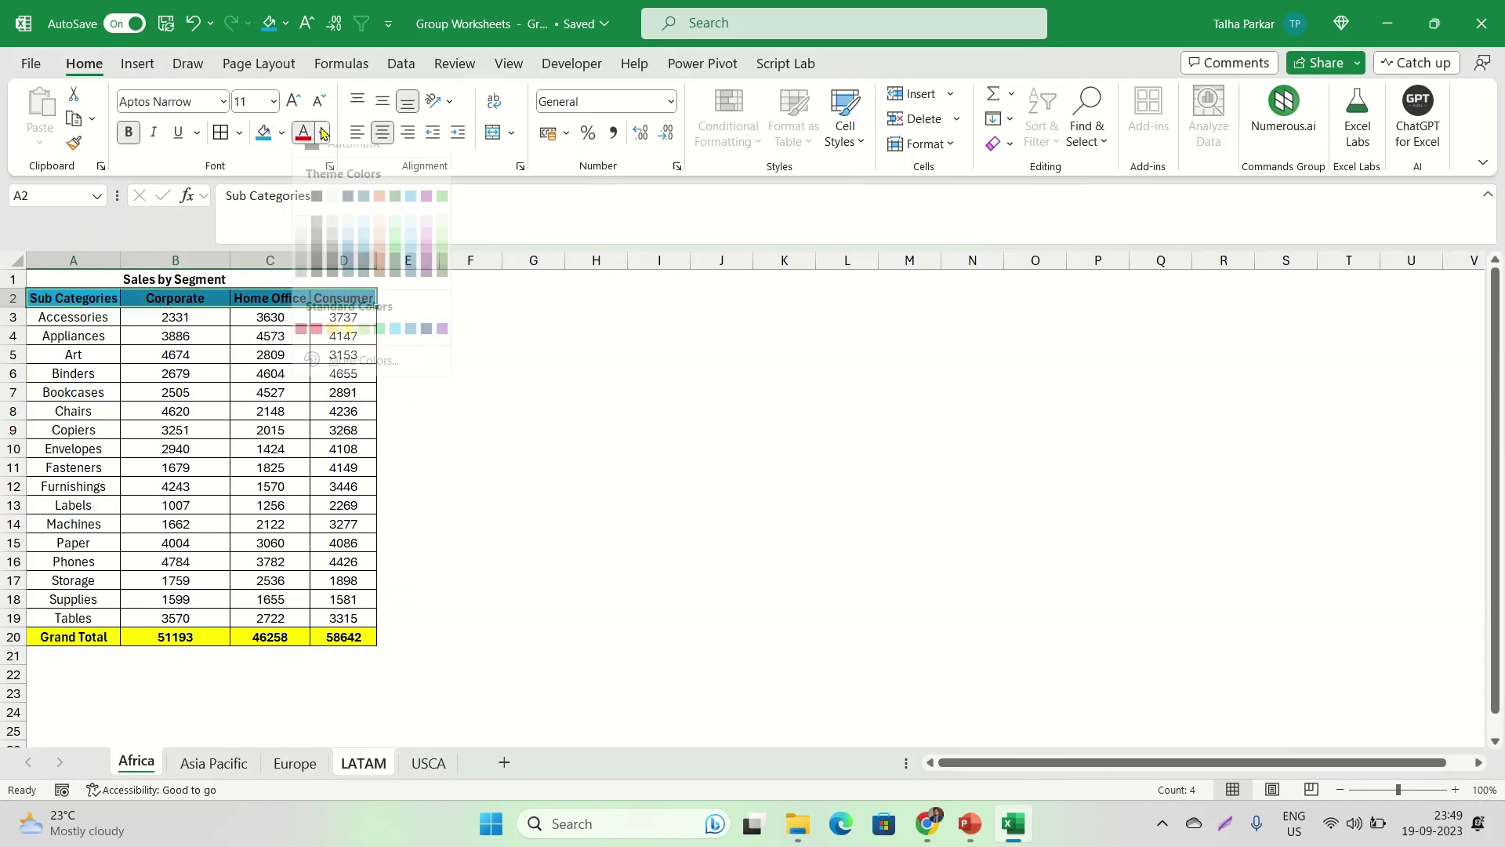
pyautogui.click(306, 210)
pyautogui.click(401, 464)
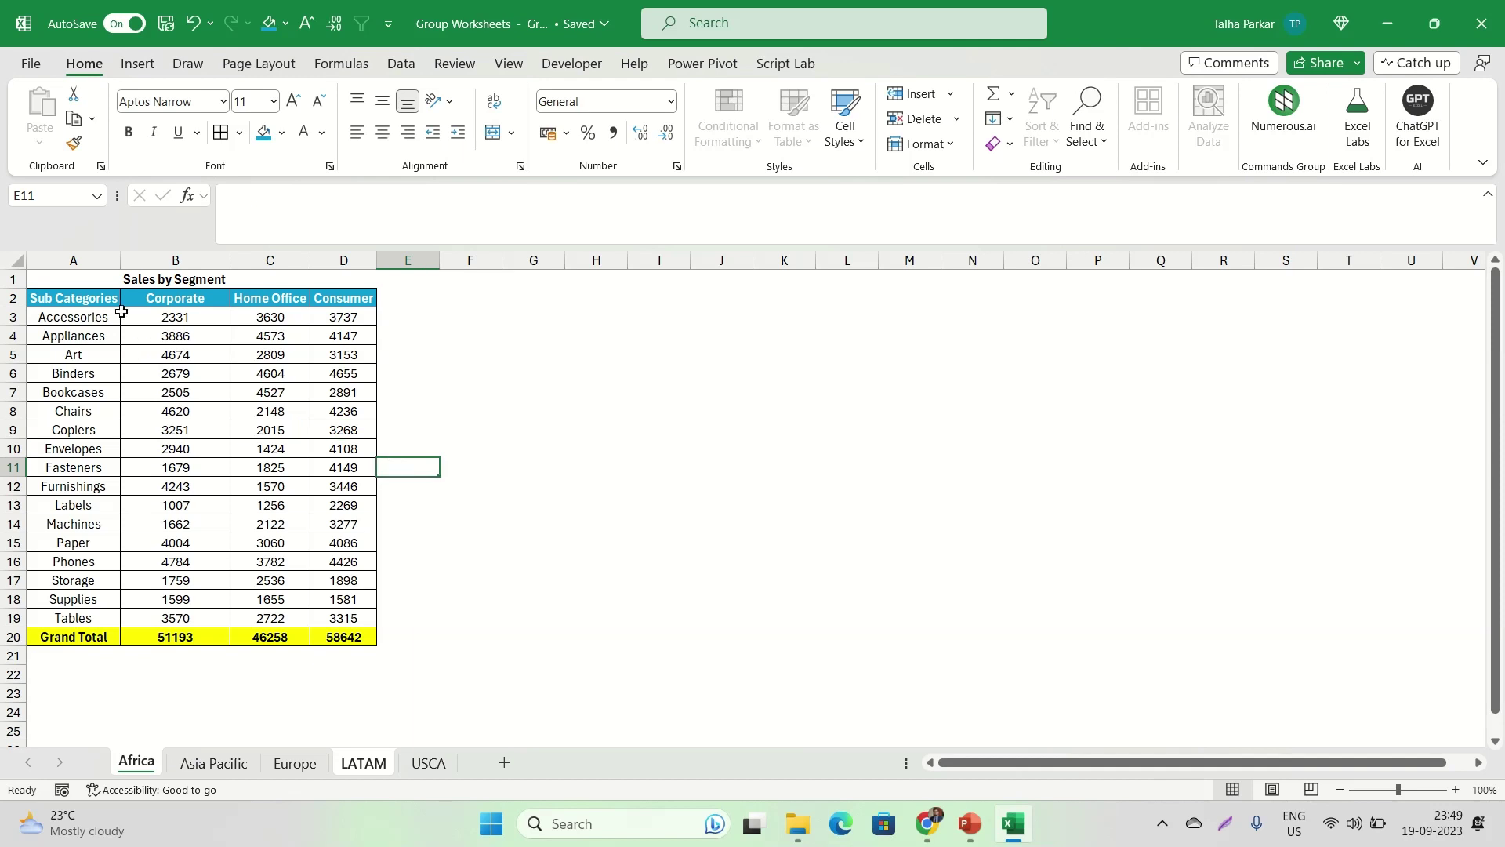
pyautogui.doubleClick(120, 259)
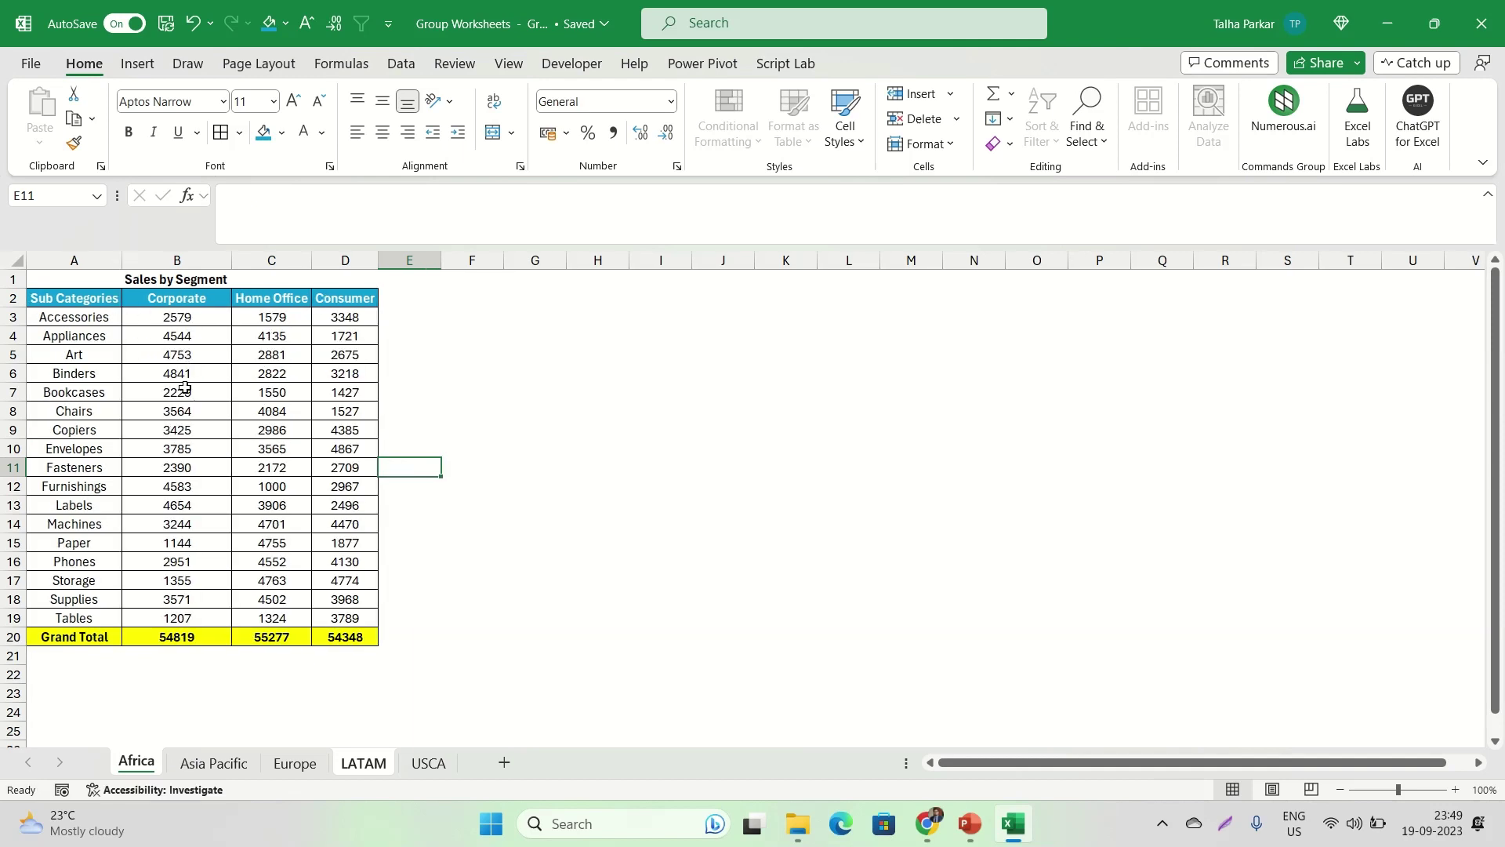
# Convert the sales figures B3:D19 to fixed numbers with Paste Special Values
pyautogui.moveTo(179, 309); pyautogui.dragTo(349, 620)
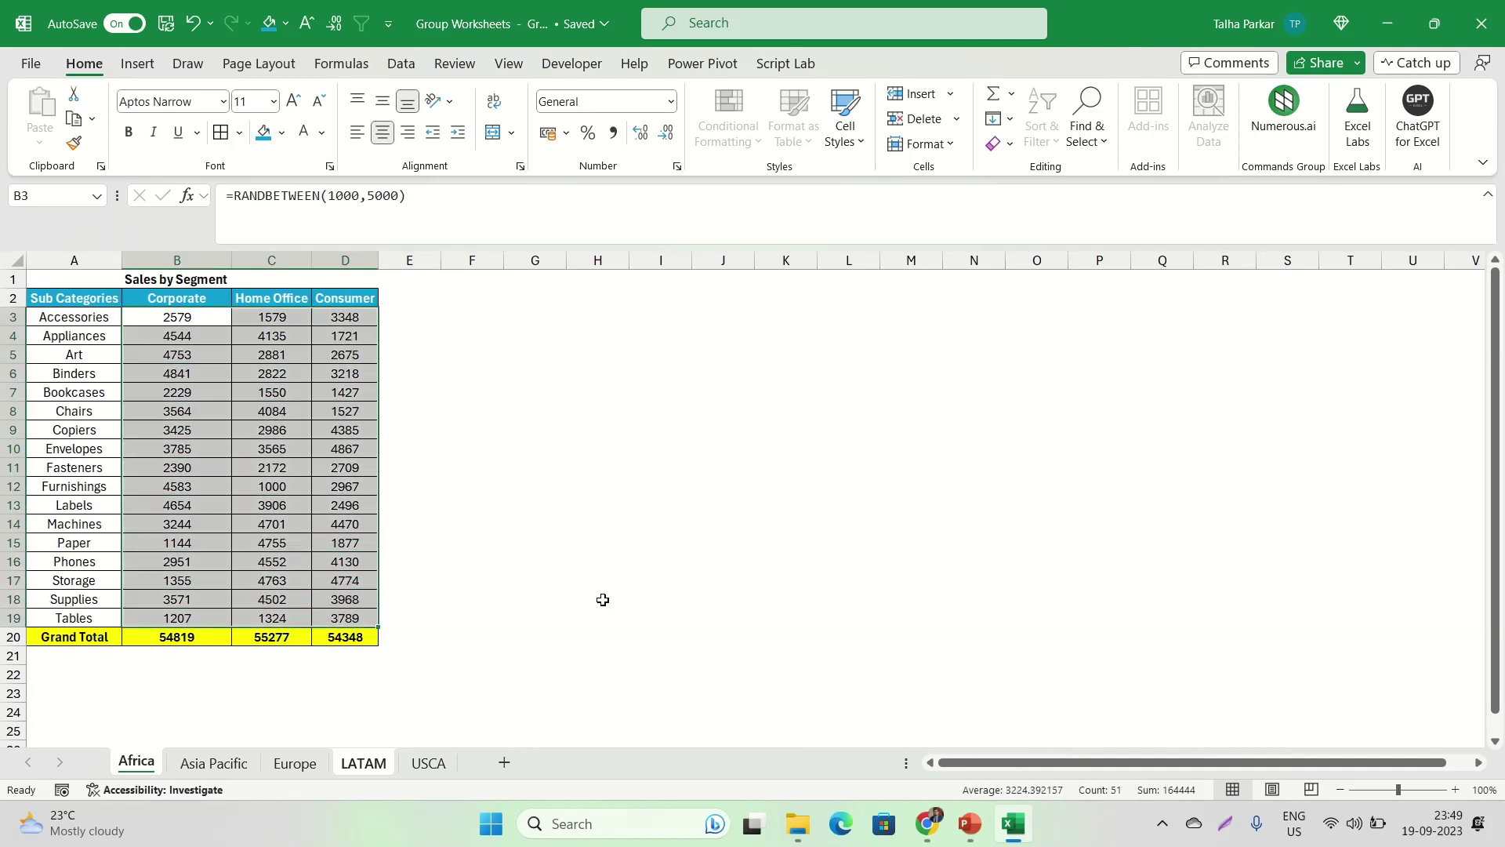
pyautogui.hotkey('ctrl', 'c')
pyautogui.hotkey('ctrl', 'alt', 'v')
pyautogui.press('v')
pyautogui.press('Return')
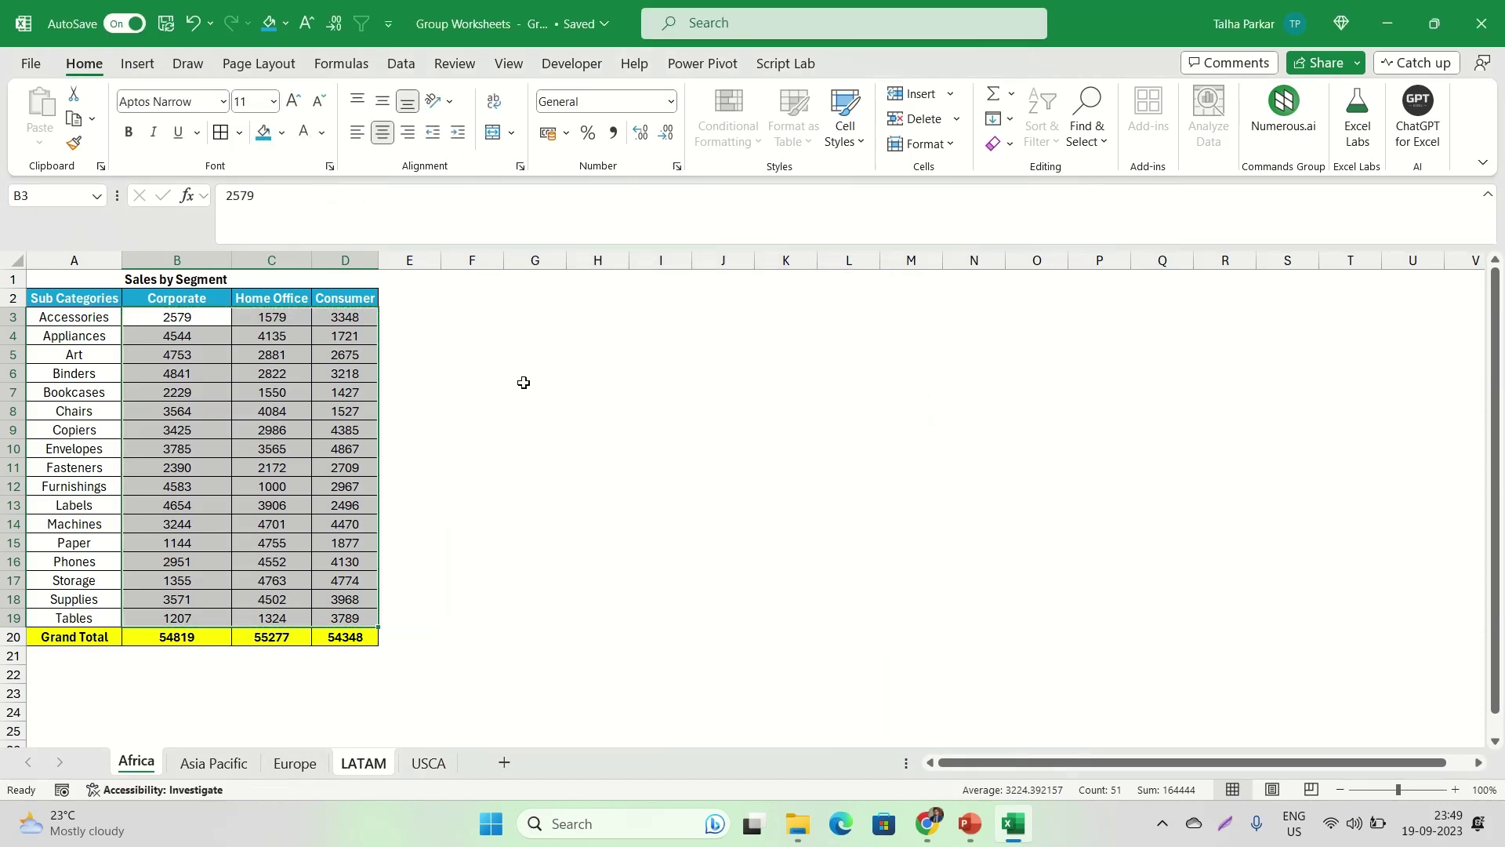
pyautogui.click(433, 377)
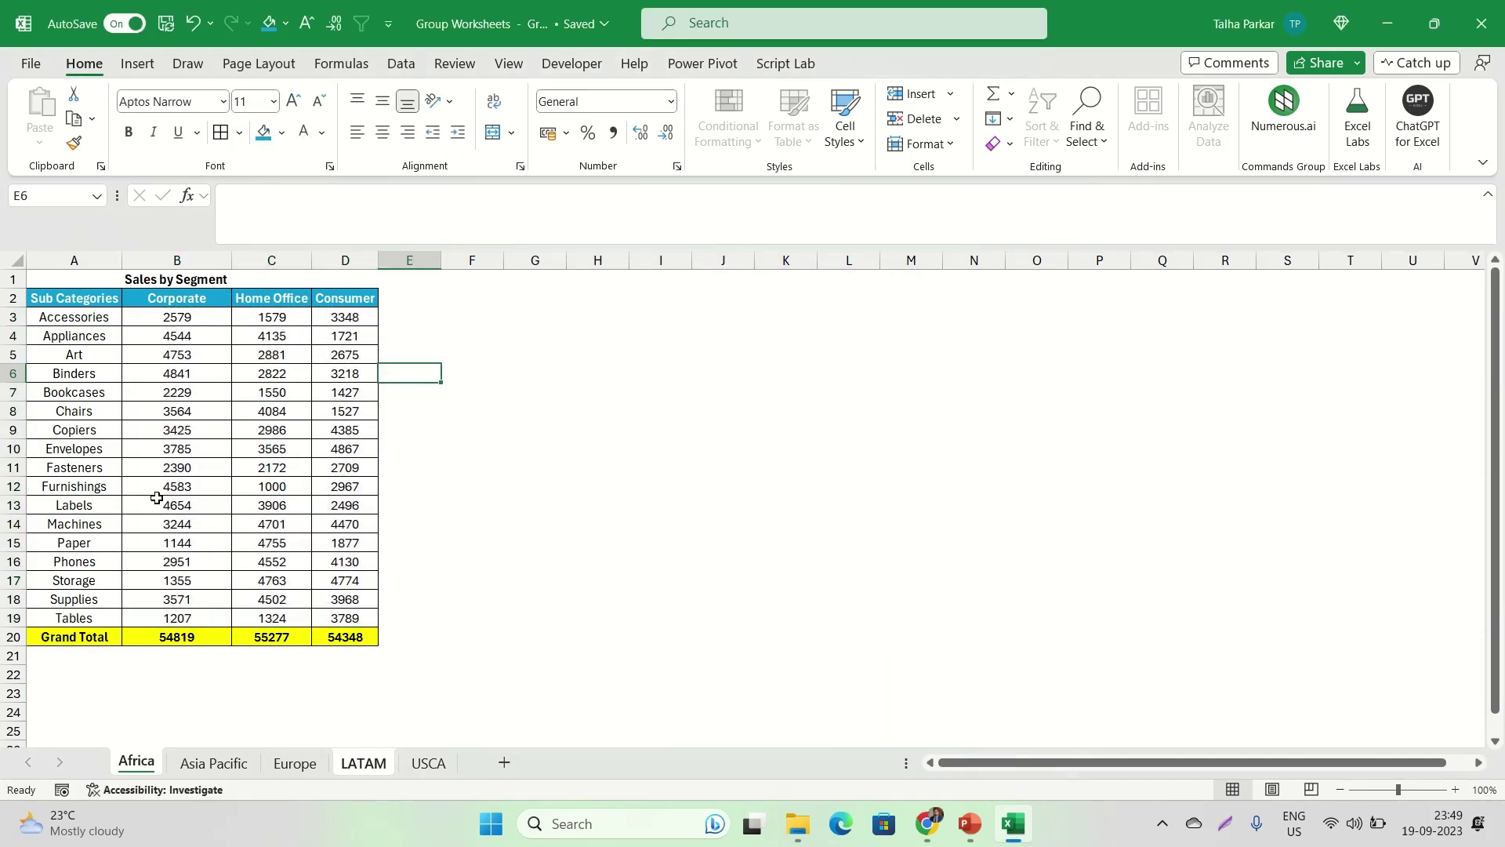
# Compare the LATAM and Africa tables back and forth, ending on Africa
pyautogui.click(356, 766)
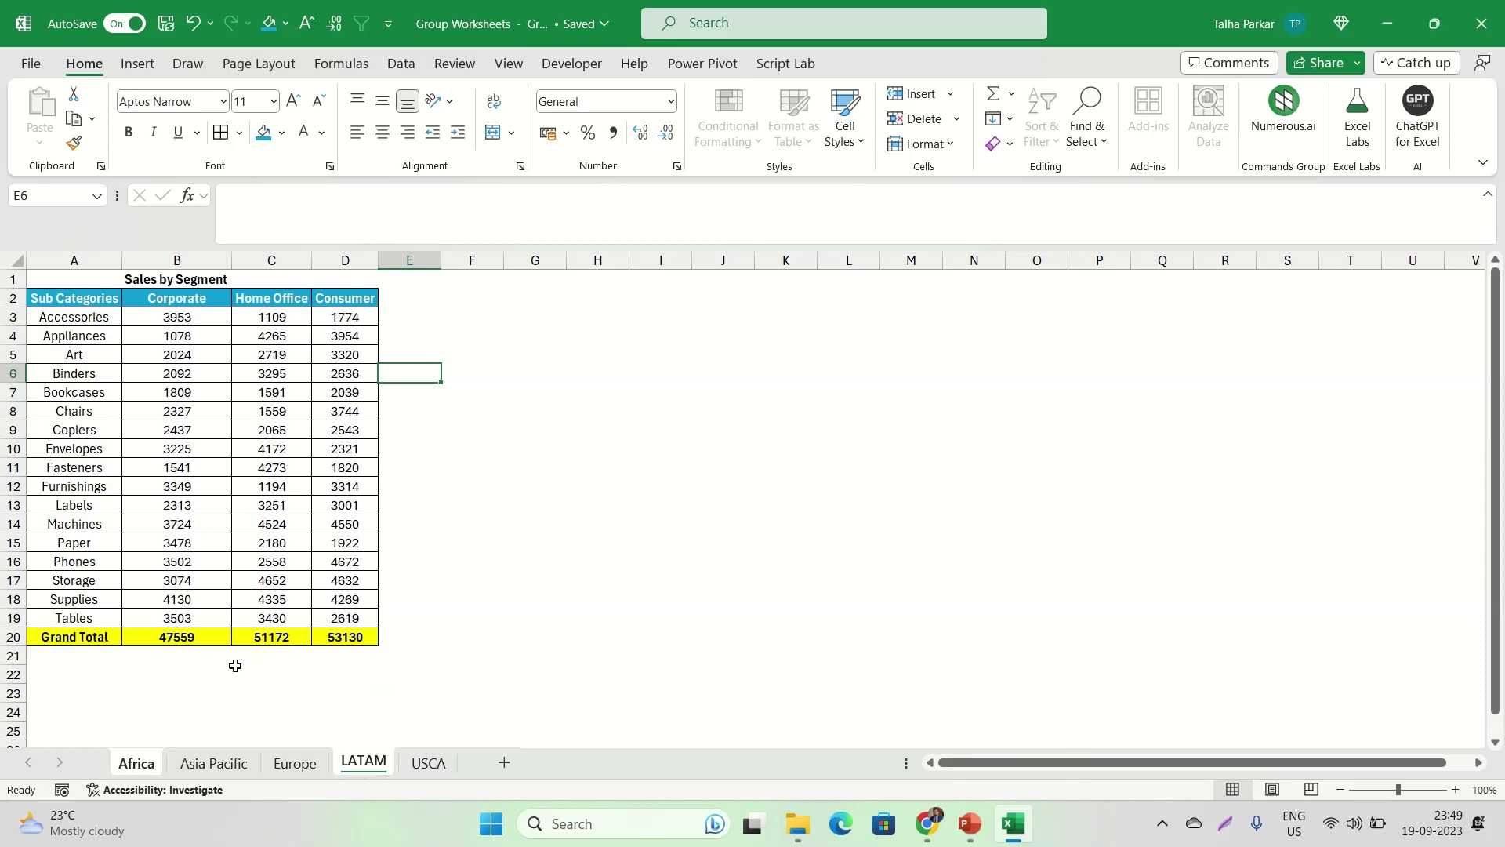
pyautogui.click(118, 767)
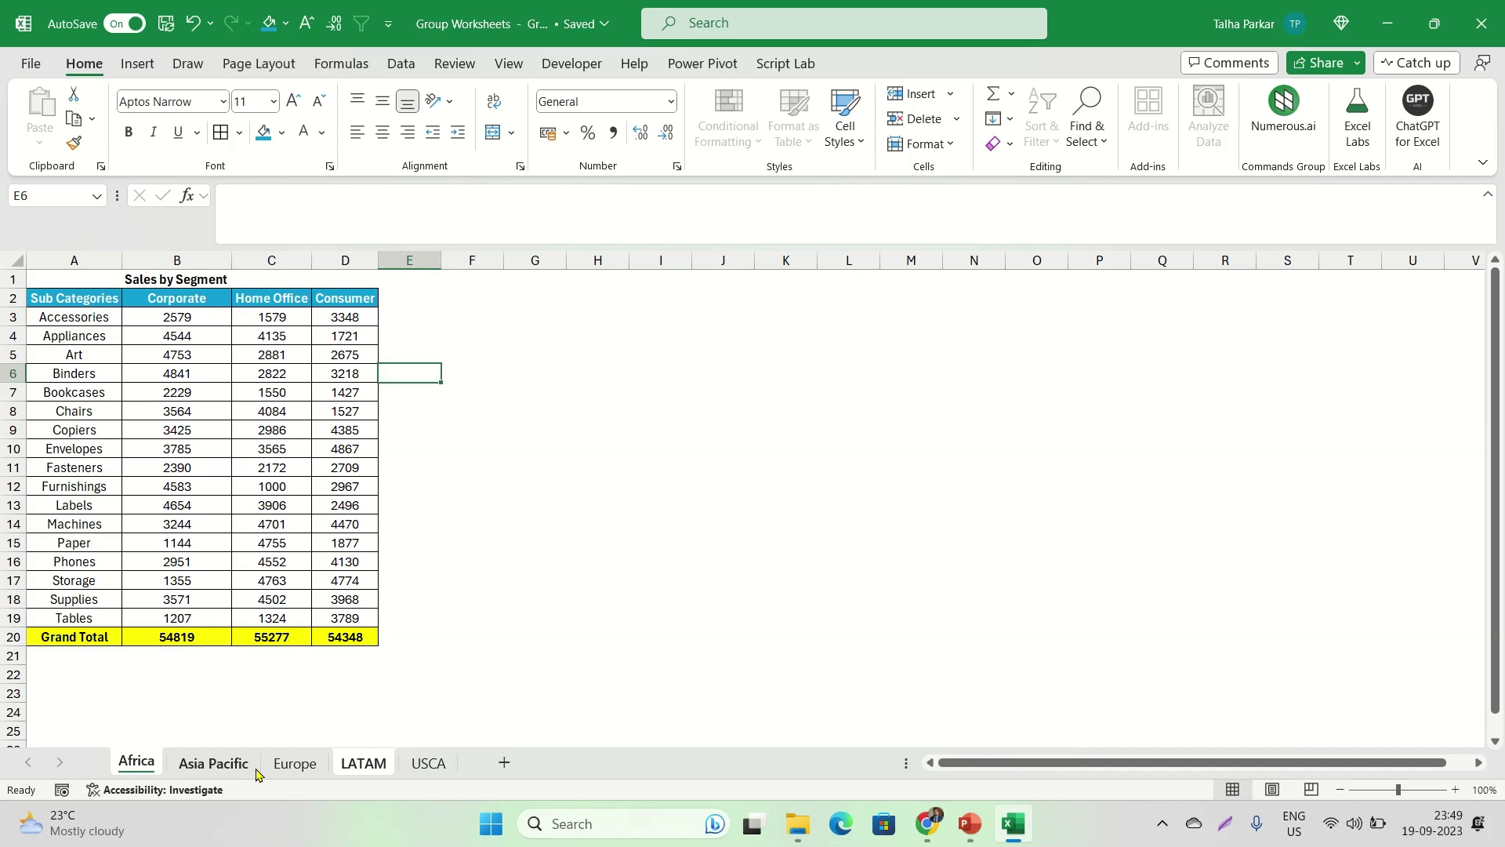
pyautogui.click(355, 762)
pyautogui.click(143, 768)
pyautogui.click(354, 764)
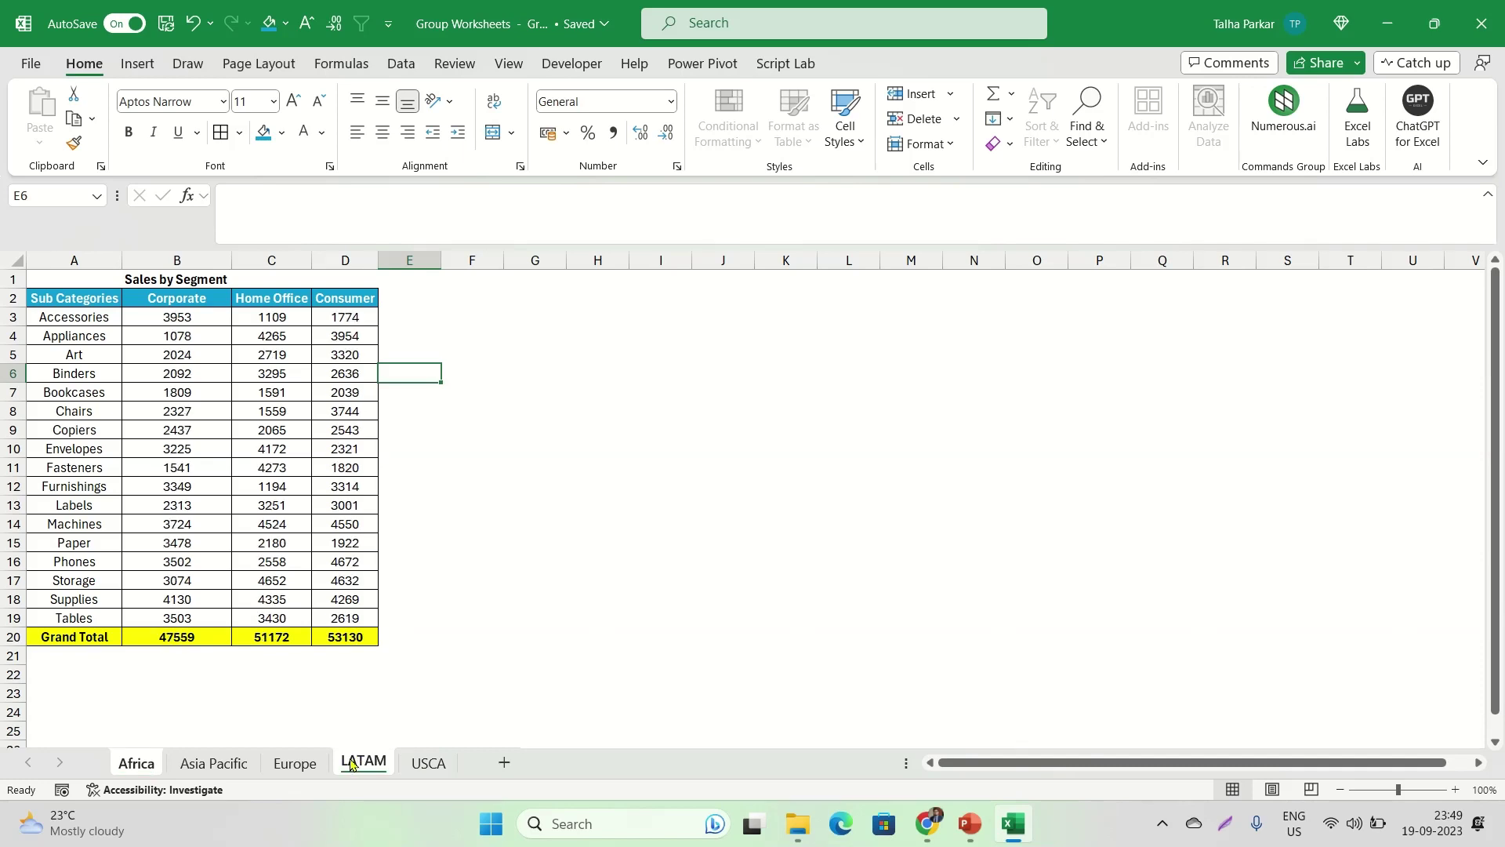
pyautogui.click(130, 766)
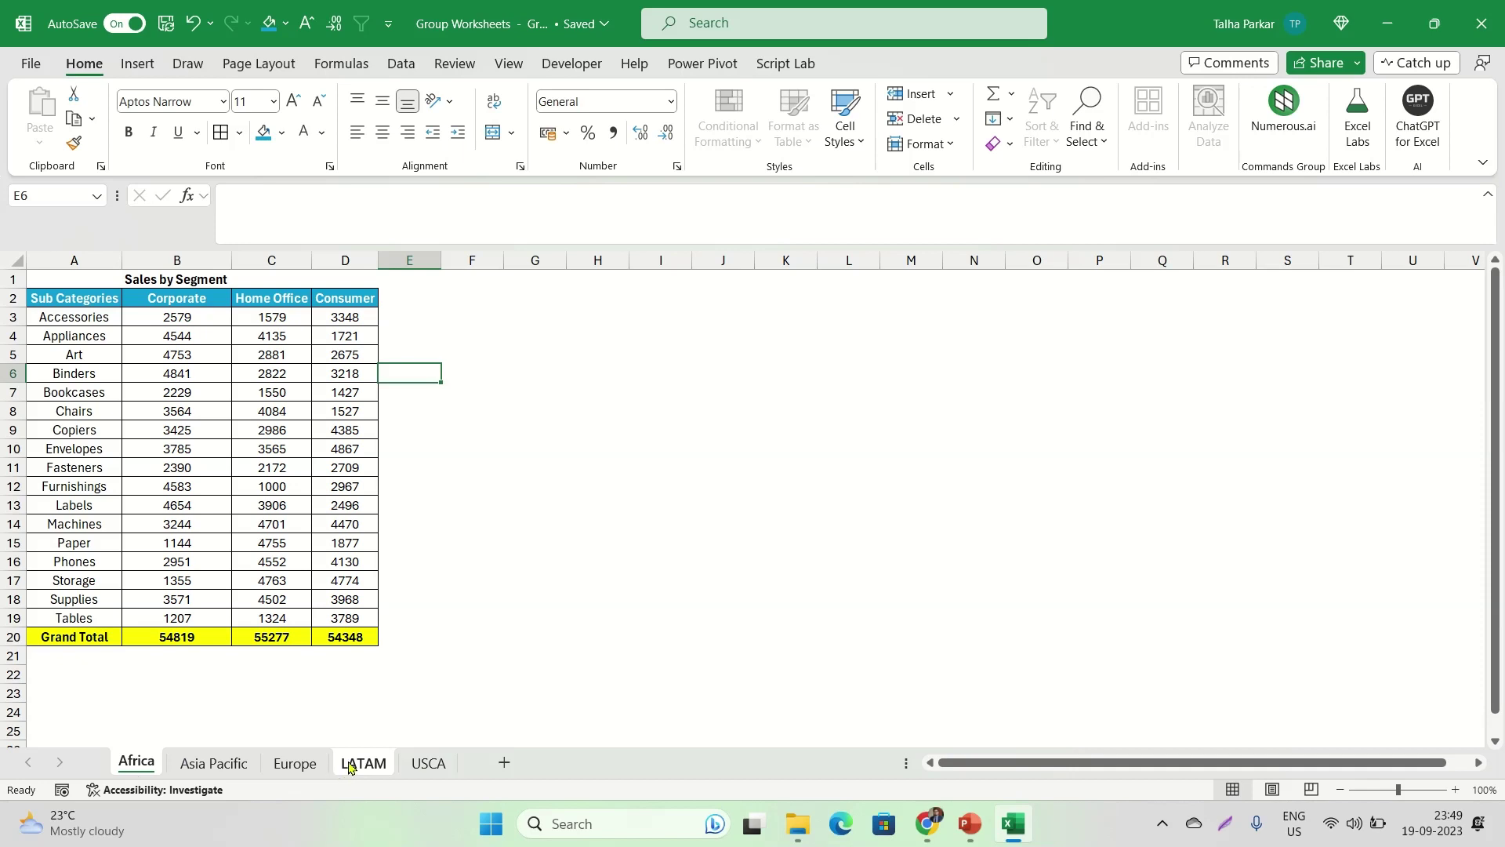
pyautogui.rightClick(349, 765)
pyautogui.press('Escape')
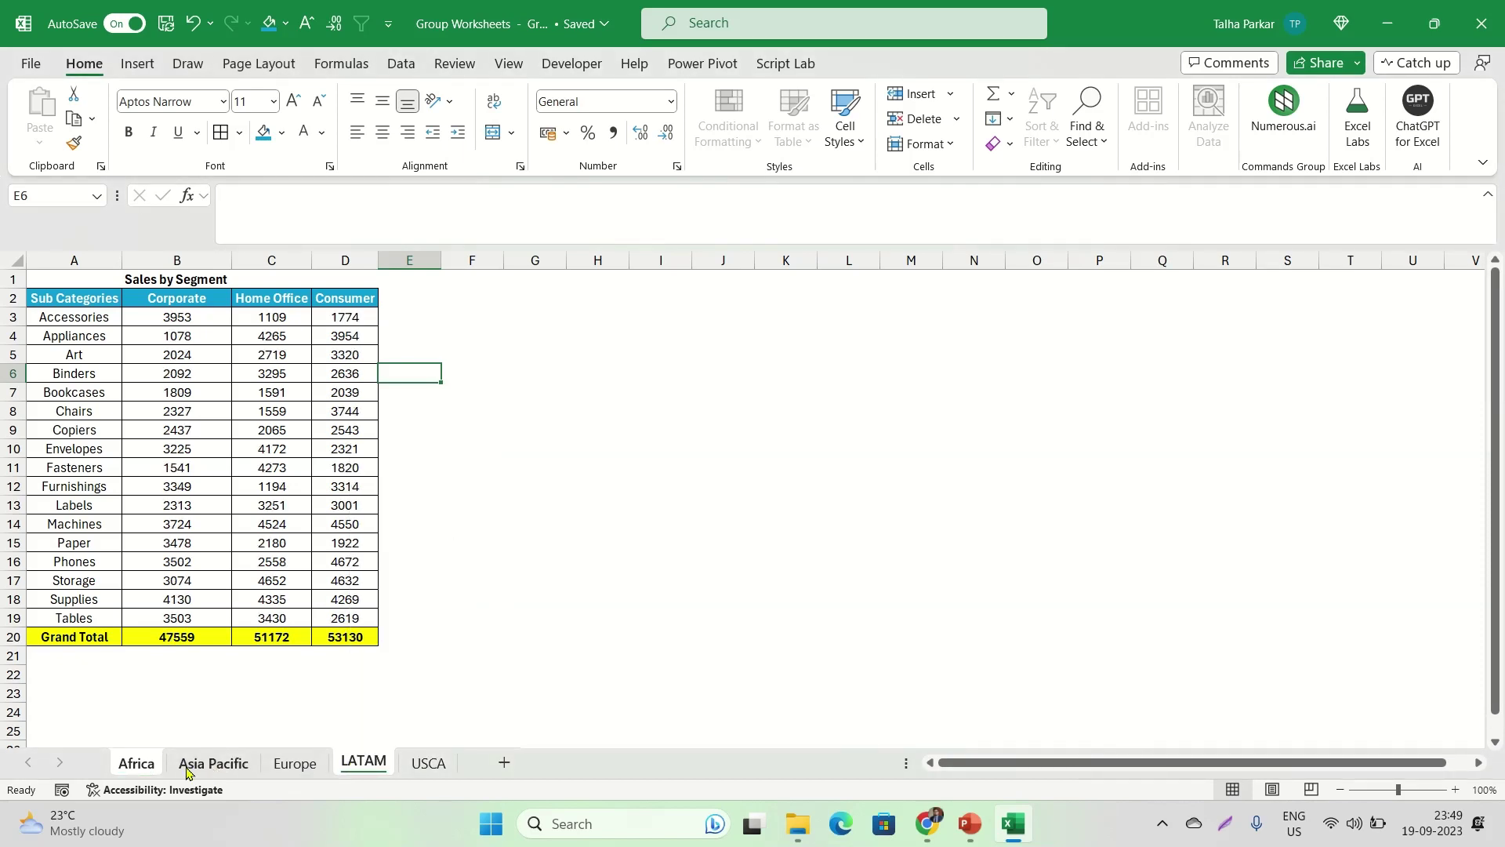
pyautogui.click(159, 764)
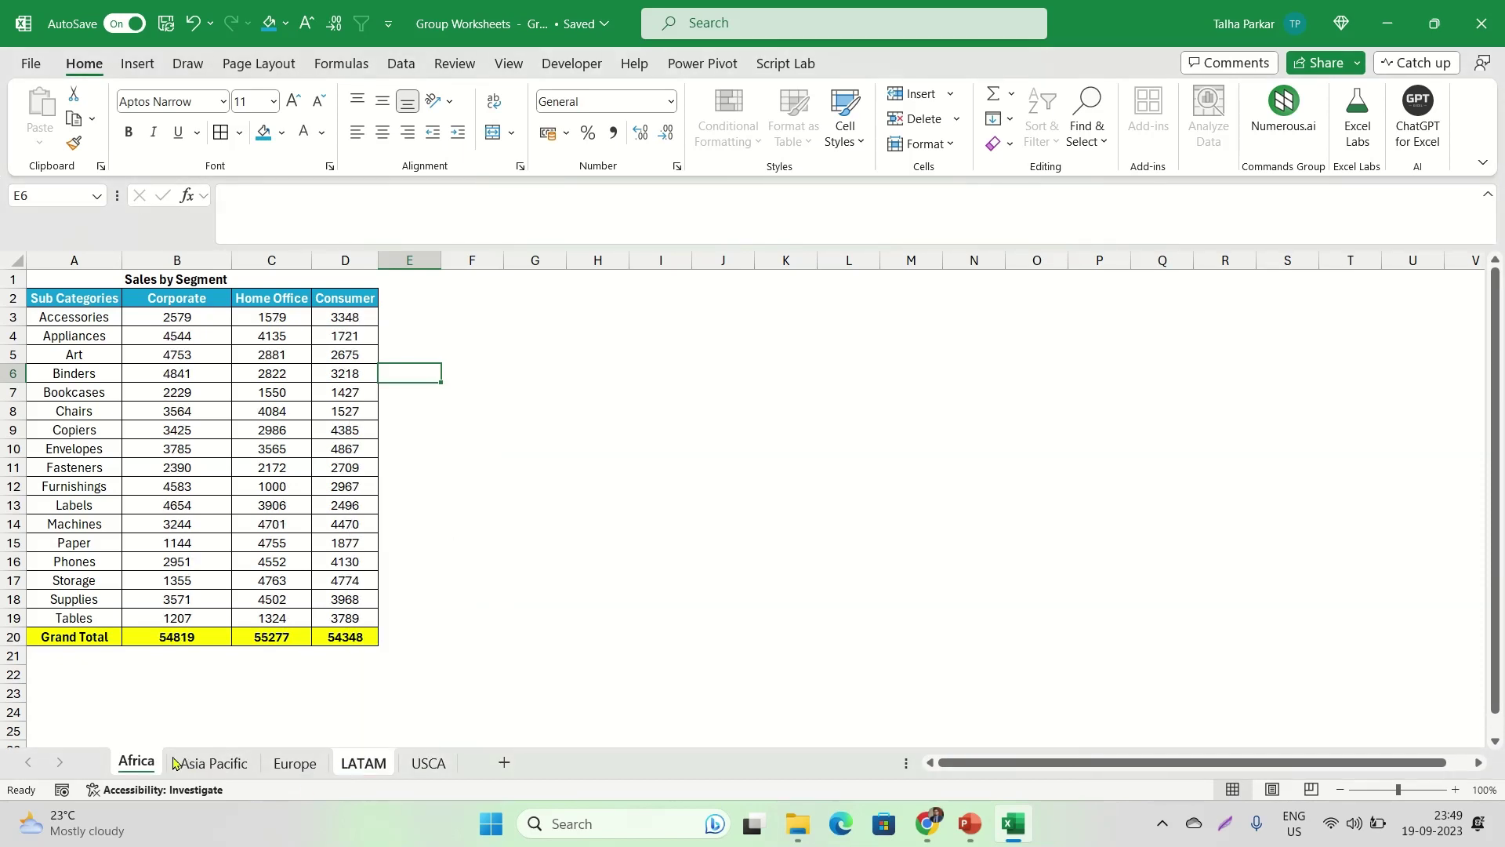
# Ungroup the region sheets, go to Excel's File home screen, and launch File Explorer
pyautogui.rightClick(355, 764)
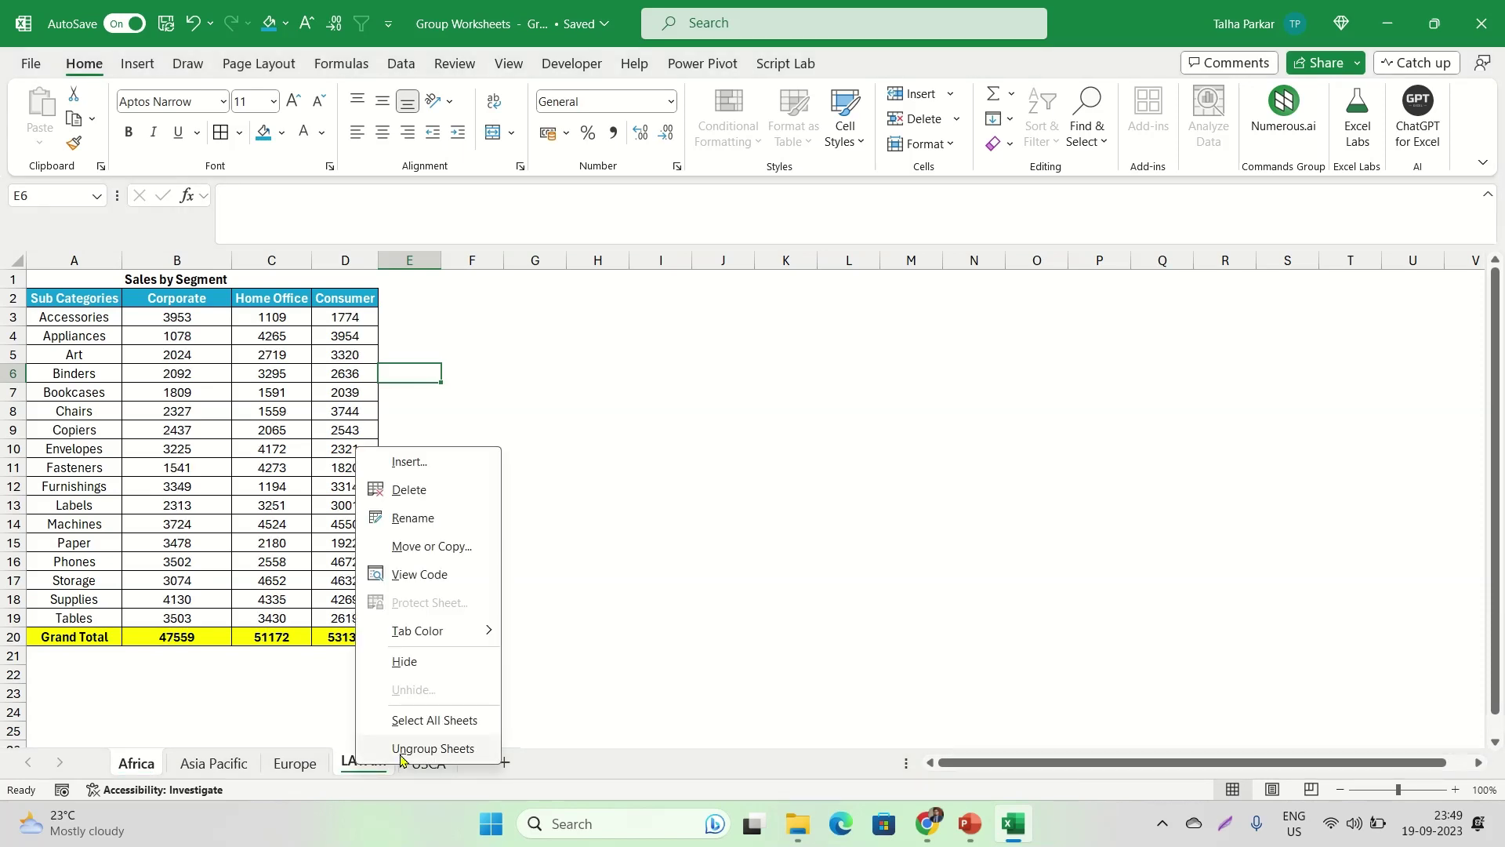
pyautogui.click(361, 776)
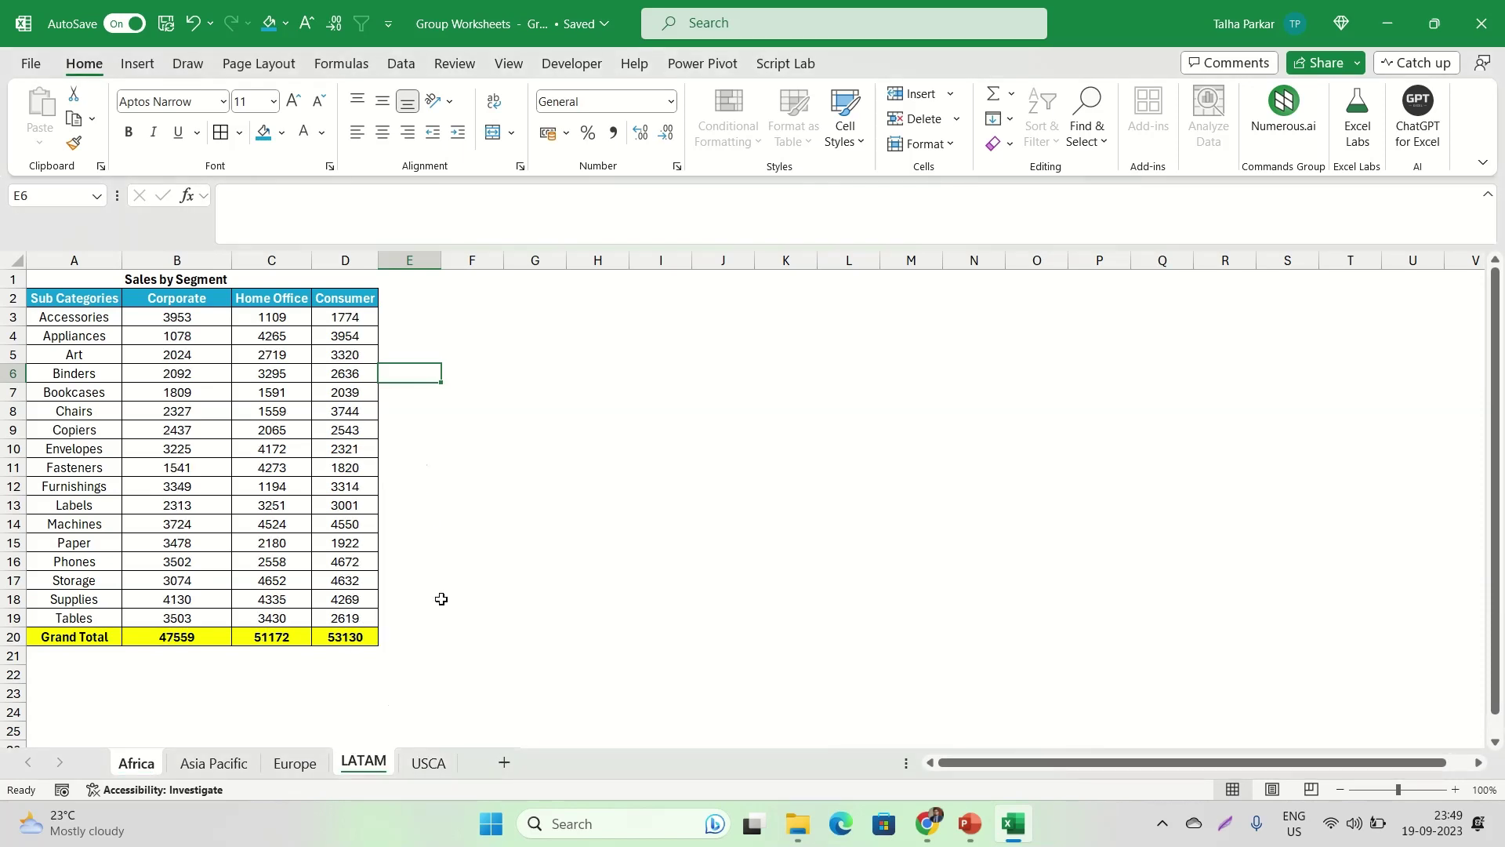
pyautogui.click(484, 17)
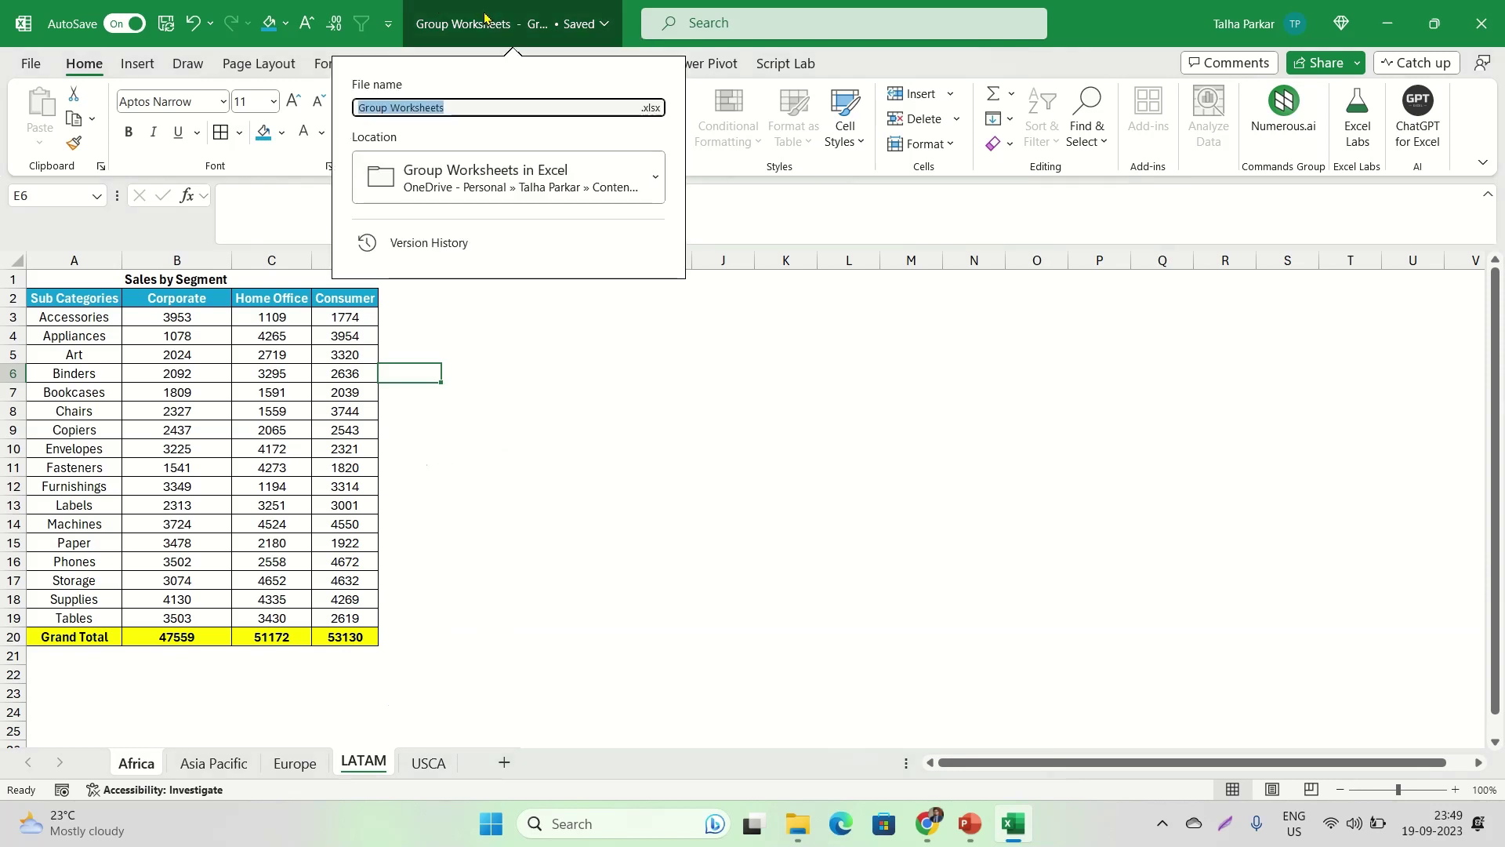
pyautogui.click(32, 62)
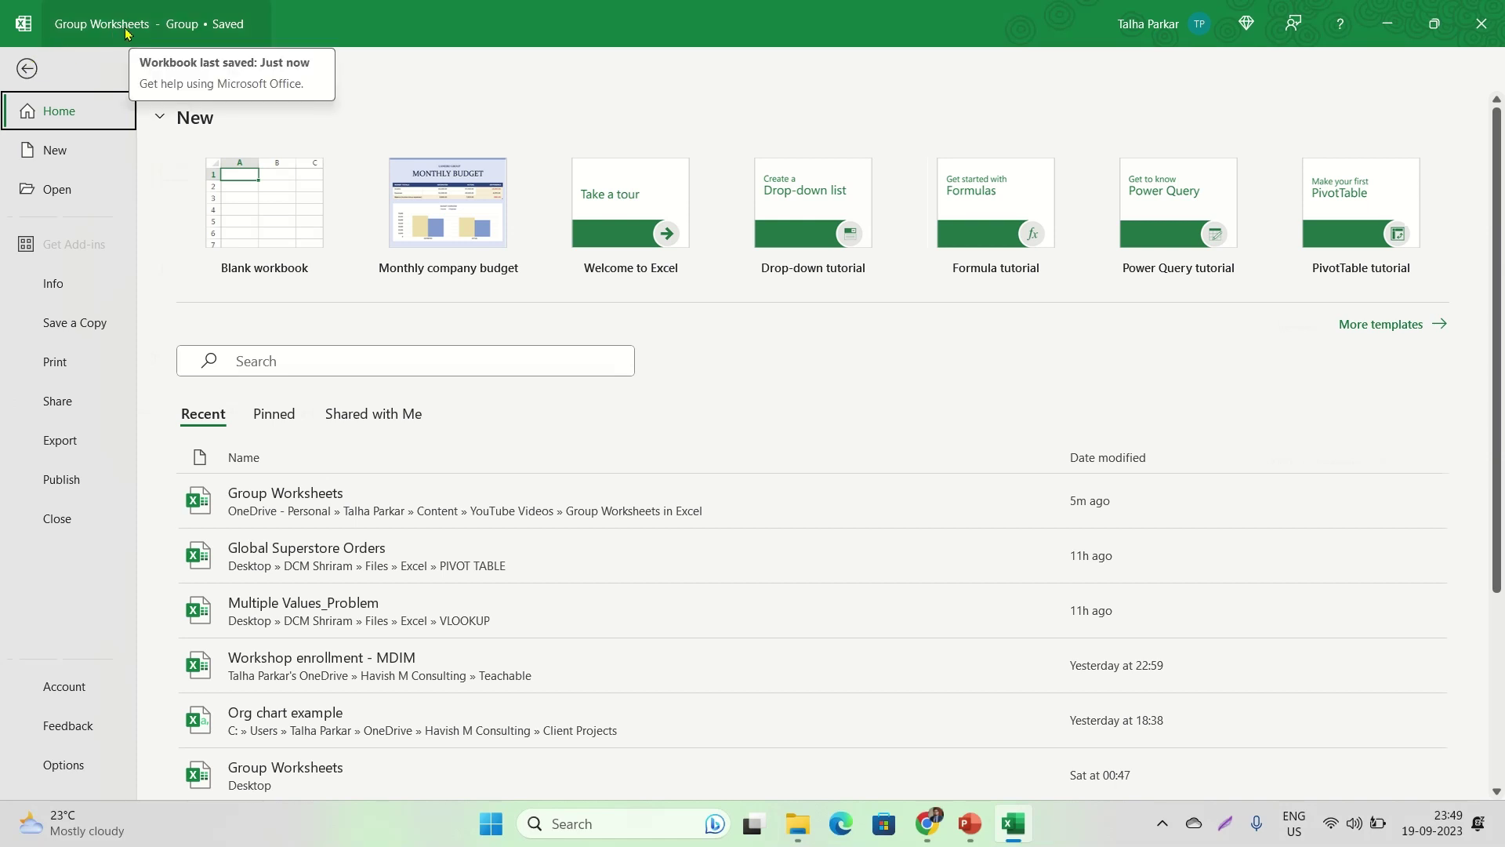
pyautogui.click(796, 823)
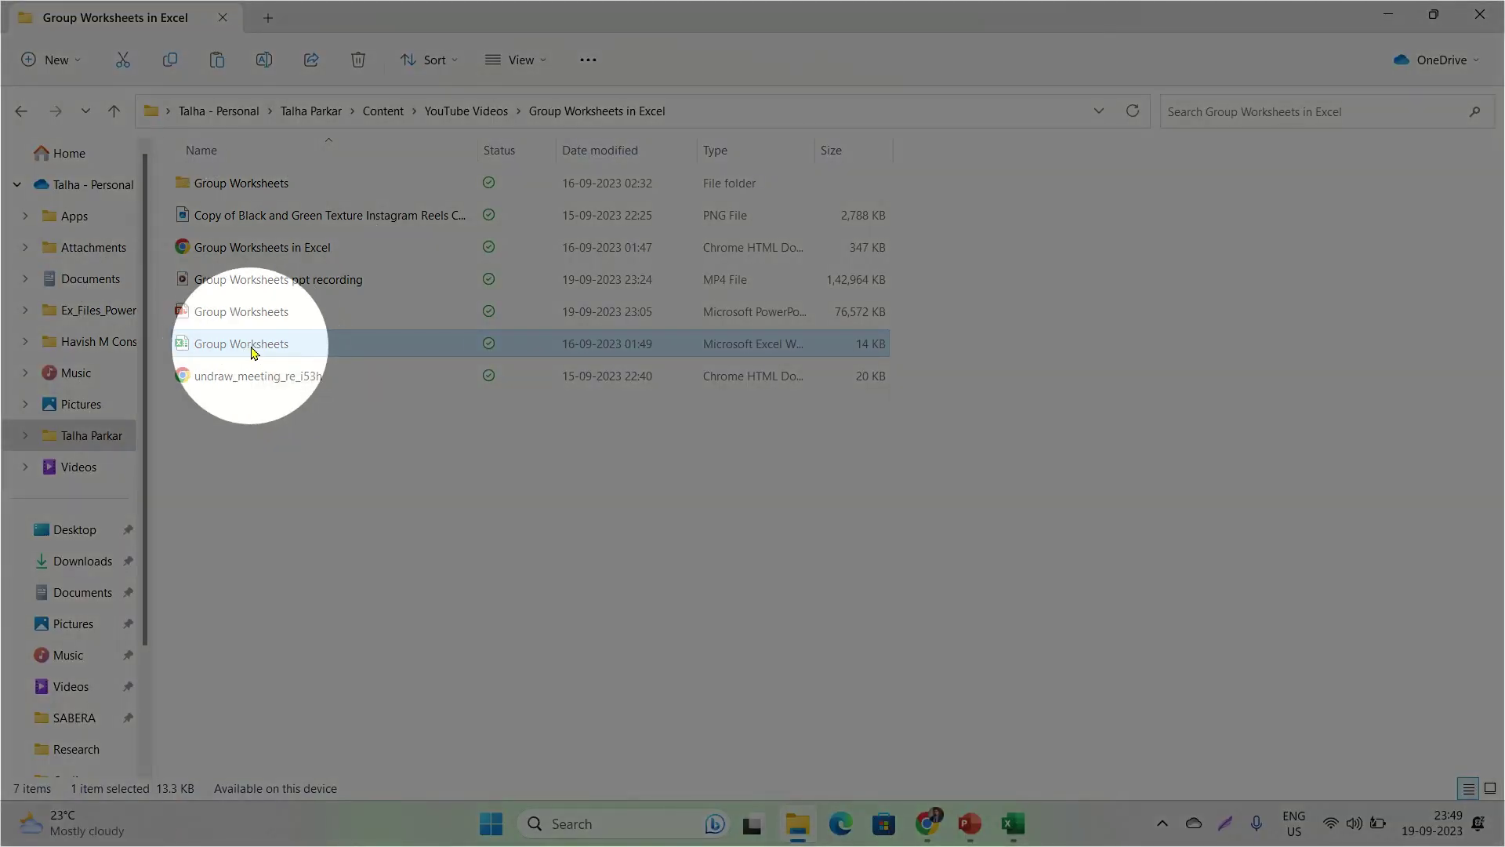
# Switch the folder view to Large icons and open the Group Worksheets workbook
pyautogui.keyDown('ctrl'); pyautogui.scroll(5, 254, 352); pyautogui.keyUp('ctrl')
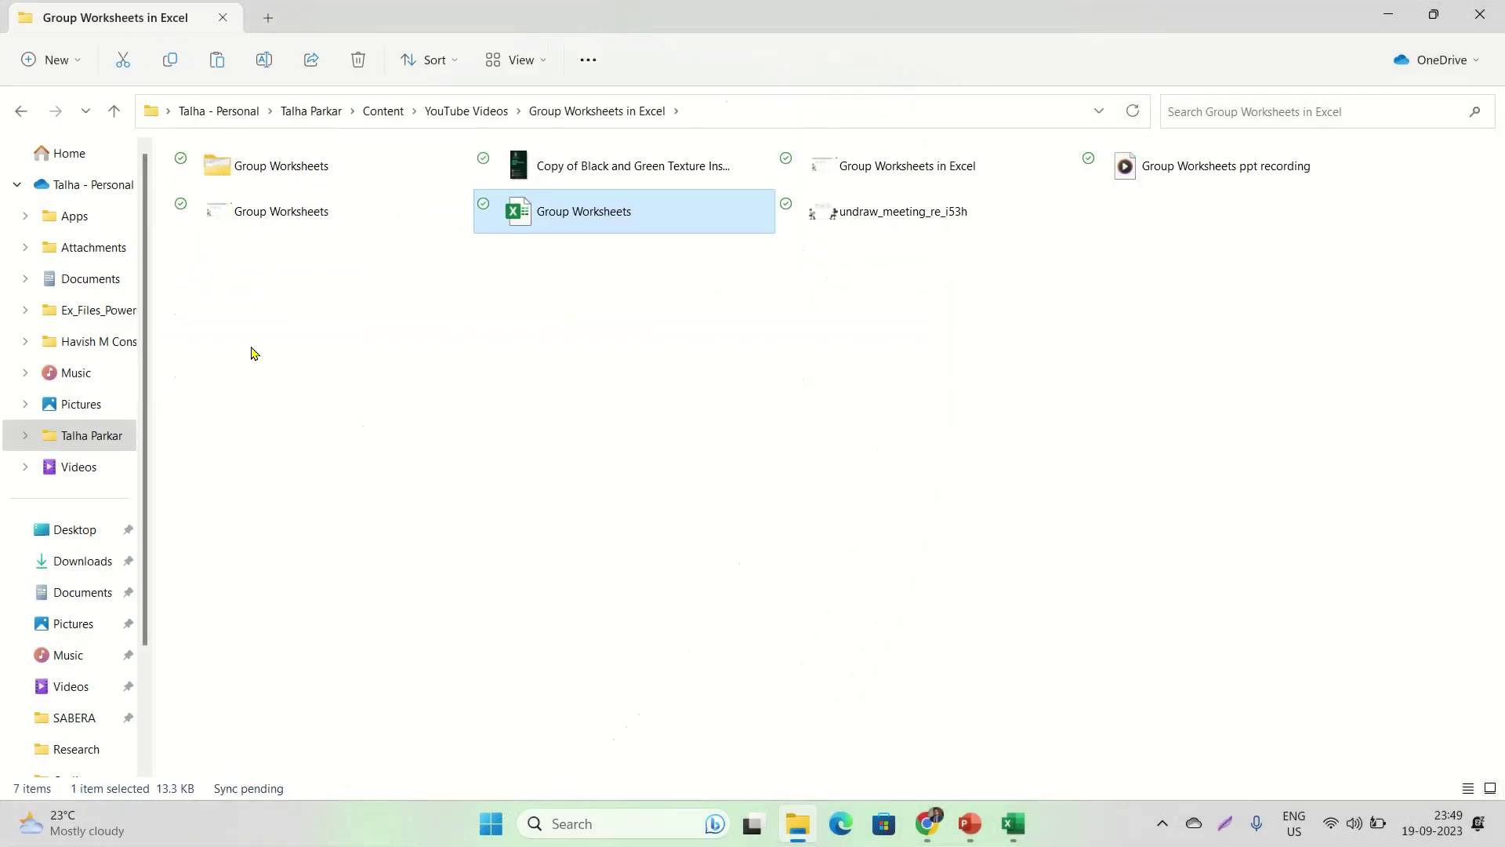
pyautogui.keyDown('ctrl'); pyautogui.scroll(3, 253, 352); pyautogui.keyUp('ctrl')
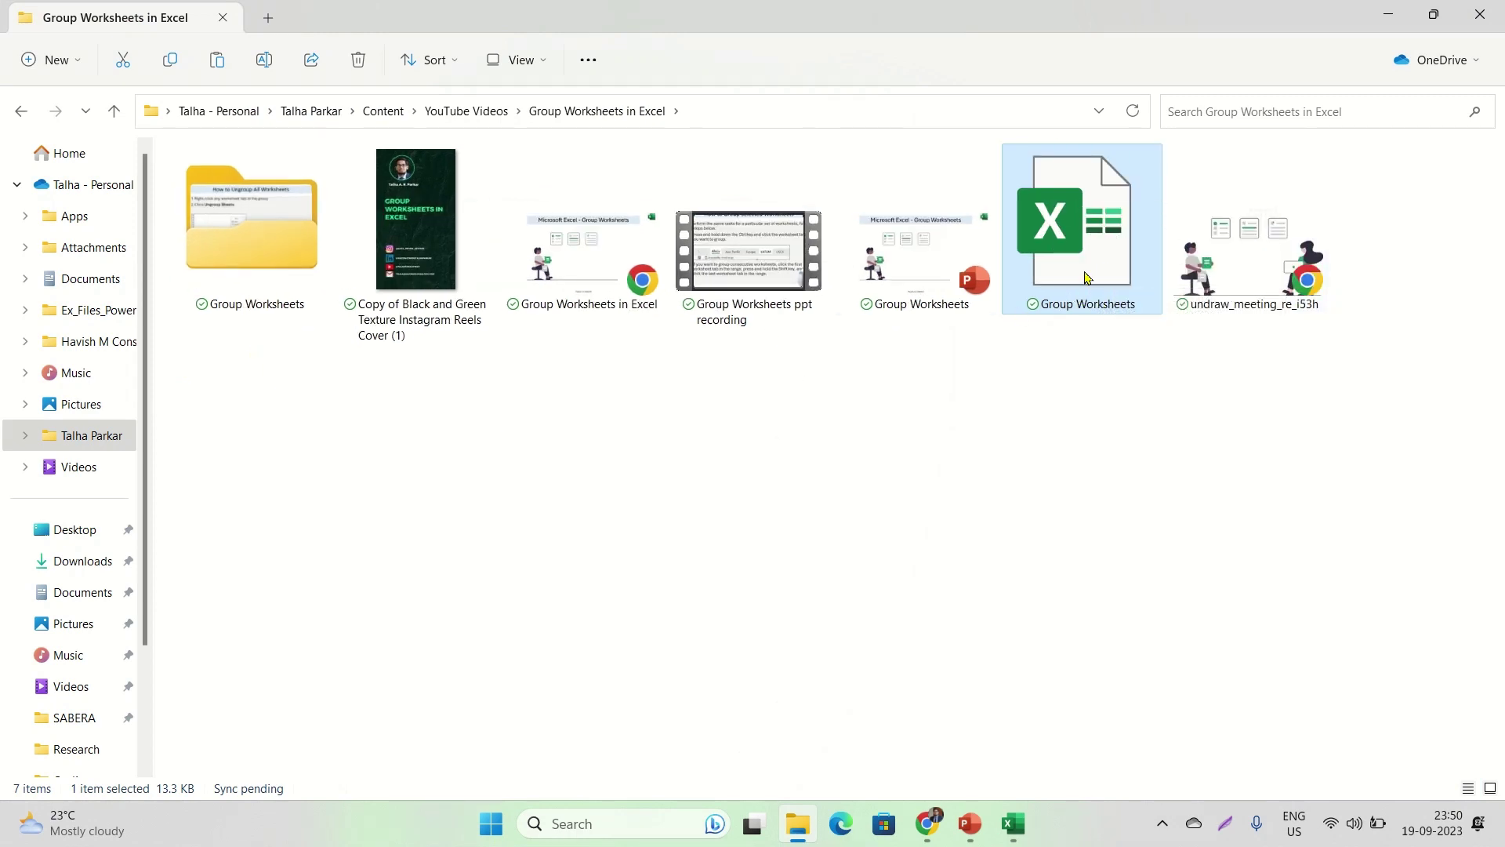
pyautogui.doubleClick(1020, 302)
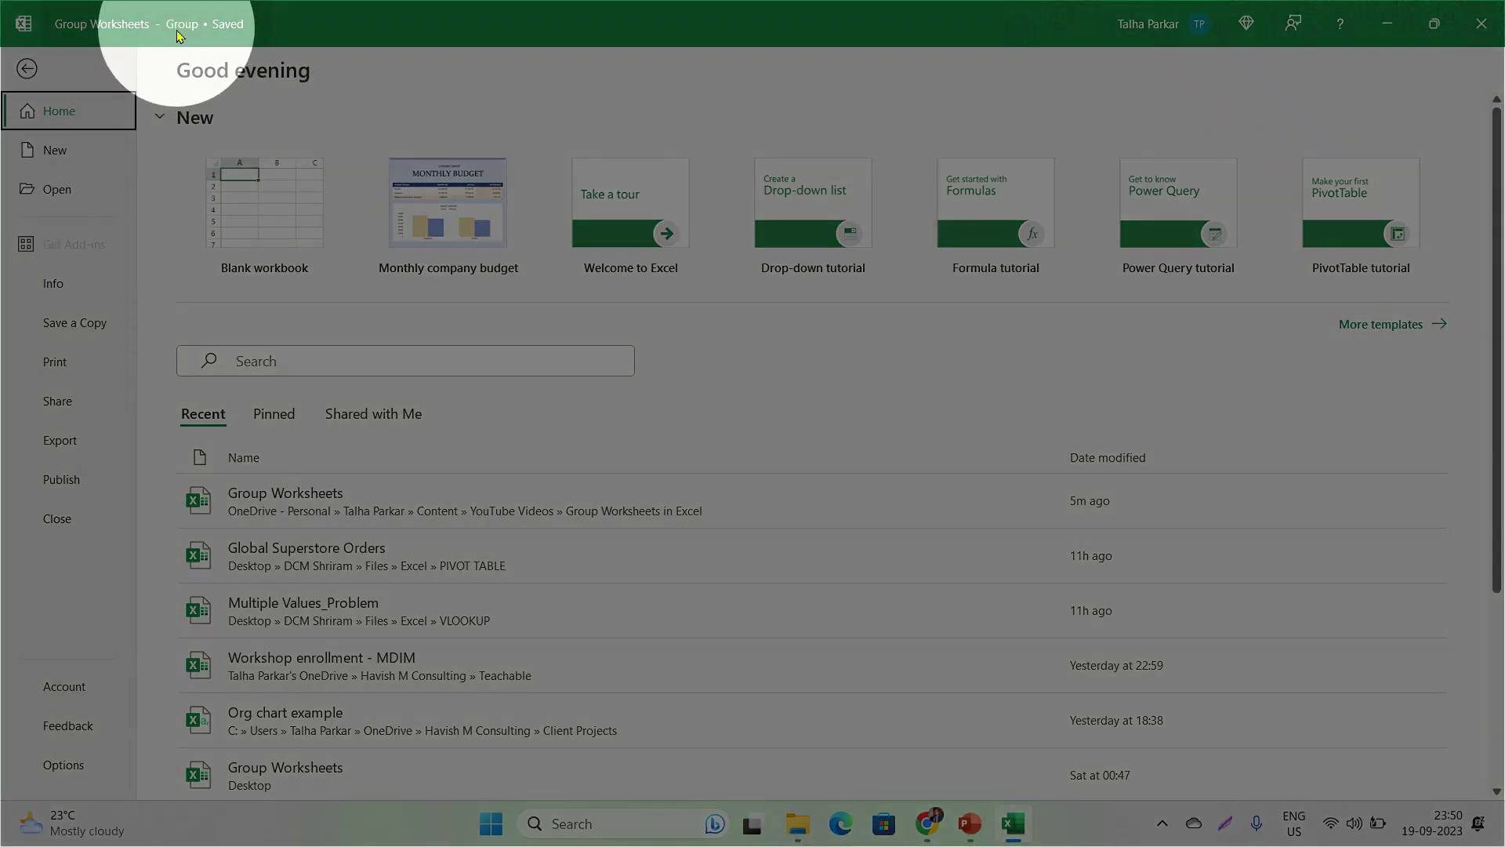
# Return to the workbook and ungroup the region sheets from the LATAM tab
pyautogui.click(27, 69)
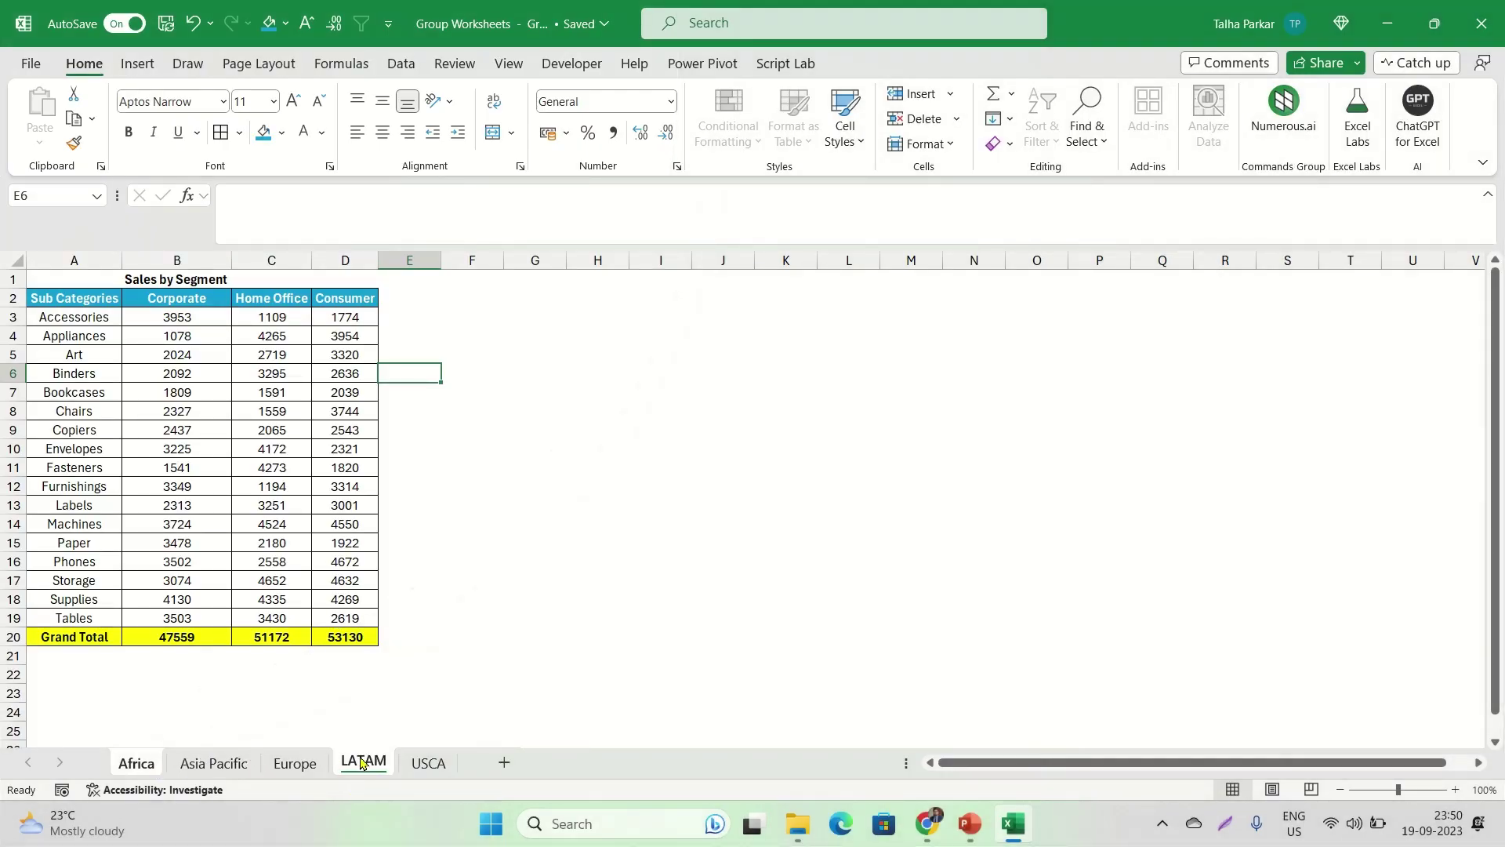
pyautogui.rightClick(360, 763)
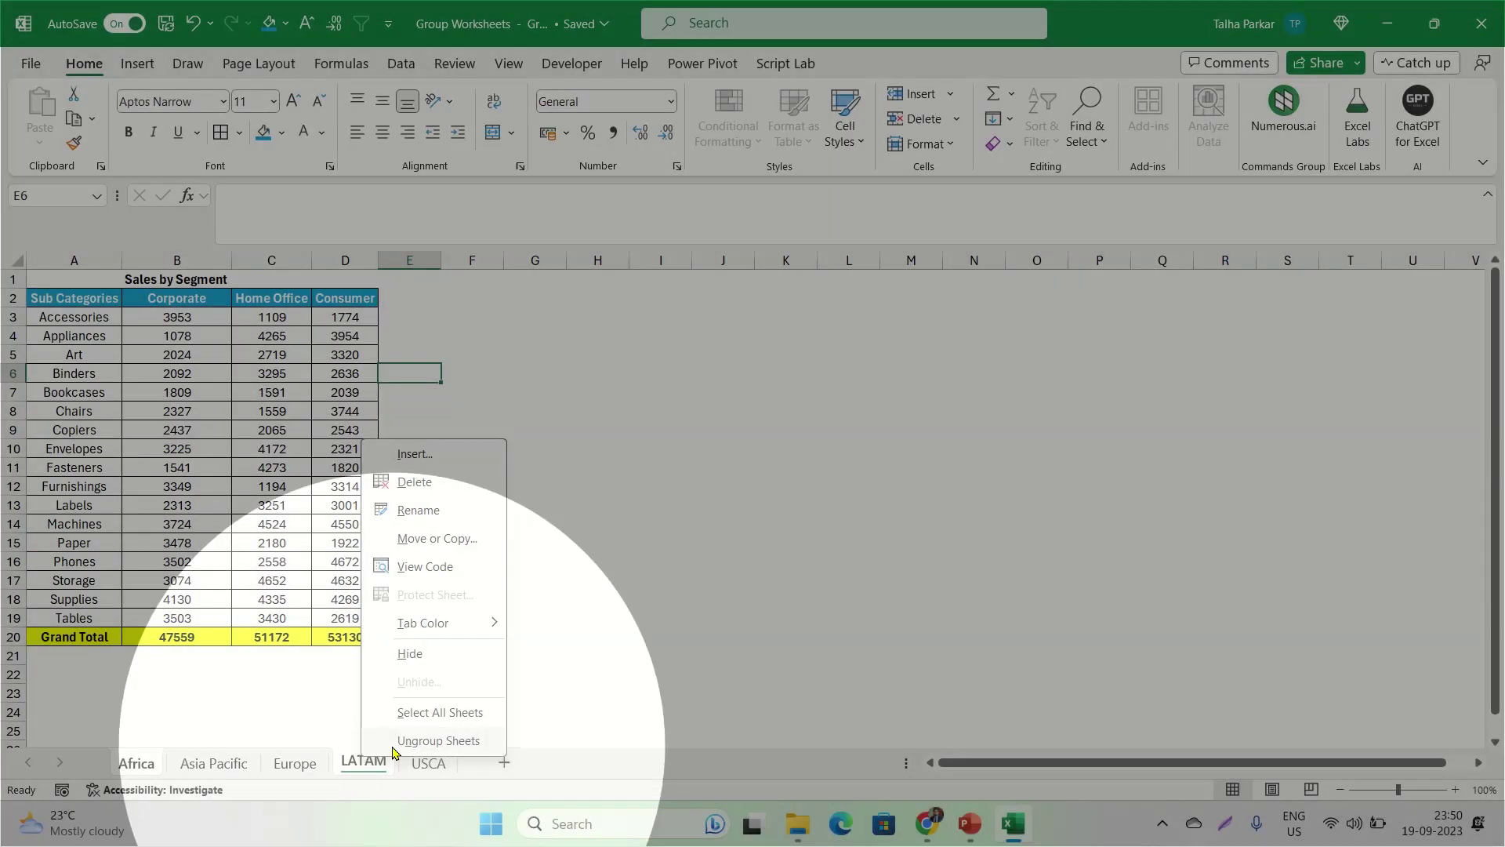
pyautogui.click(394, 747)
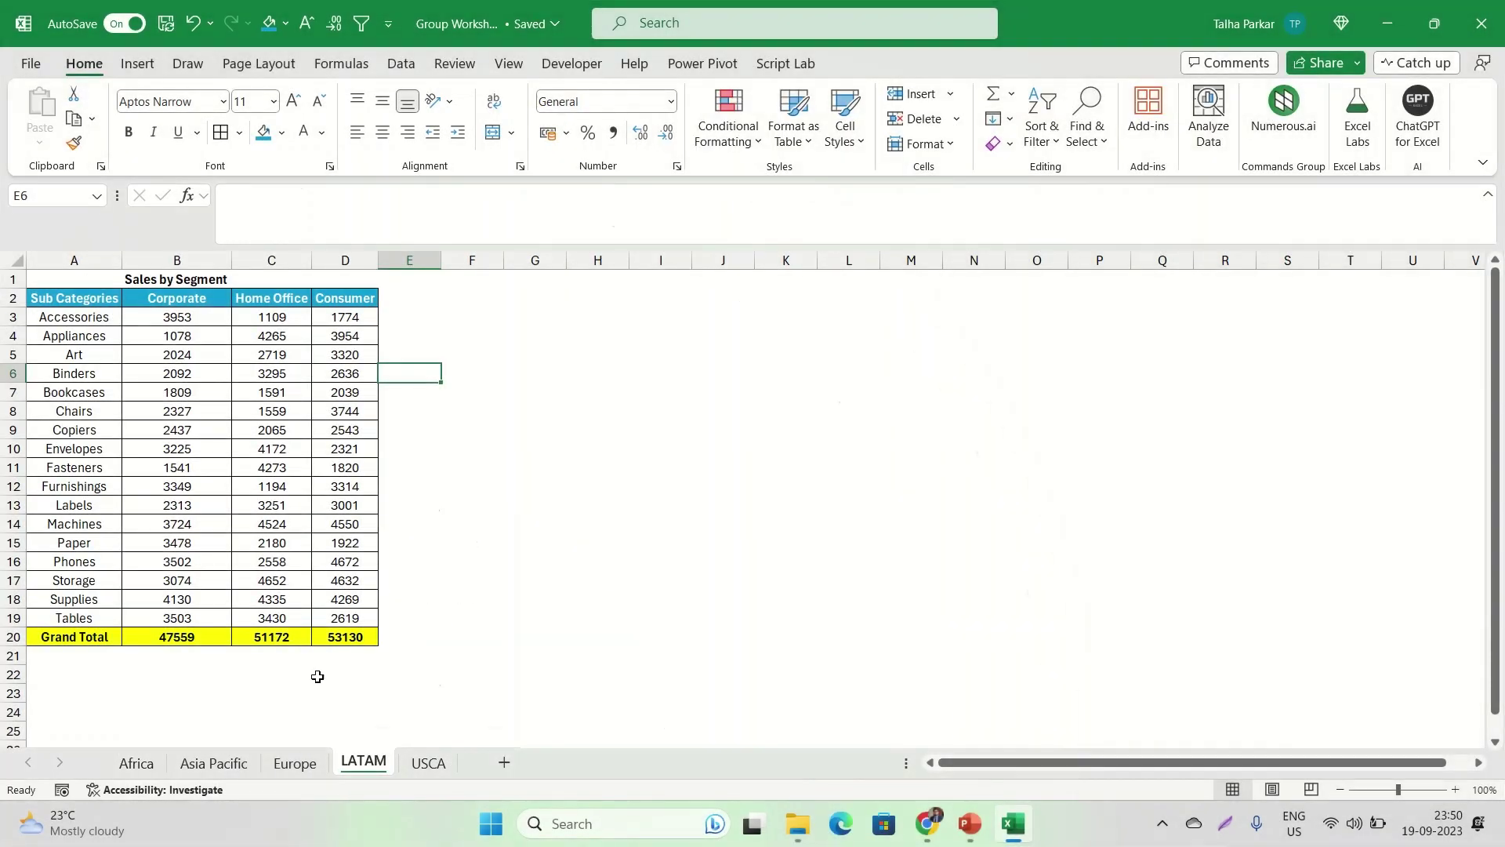
# Go back through the file home screen to the workbook's Africa sheet
pyautogui.click(16, 67)
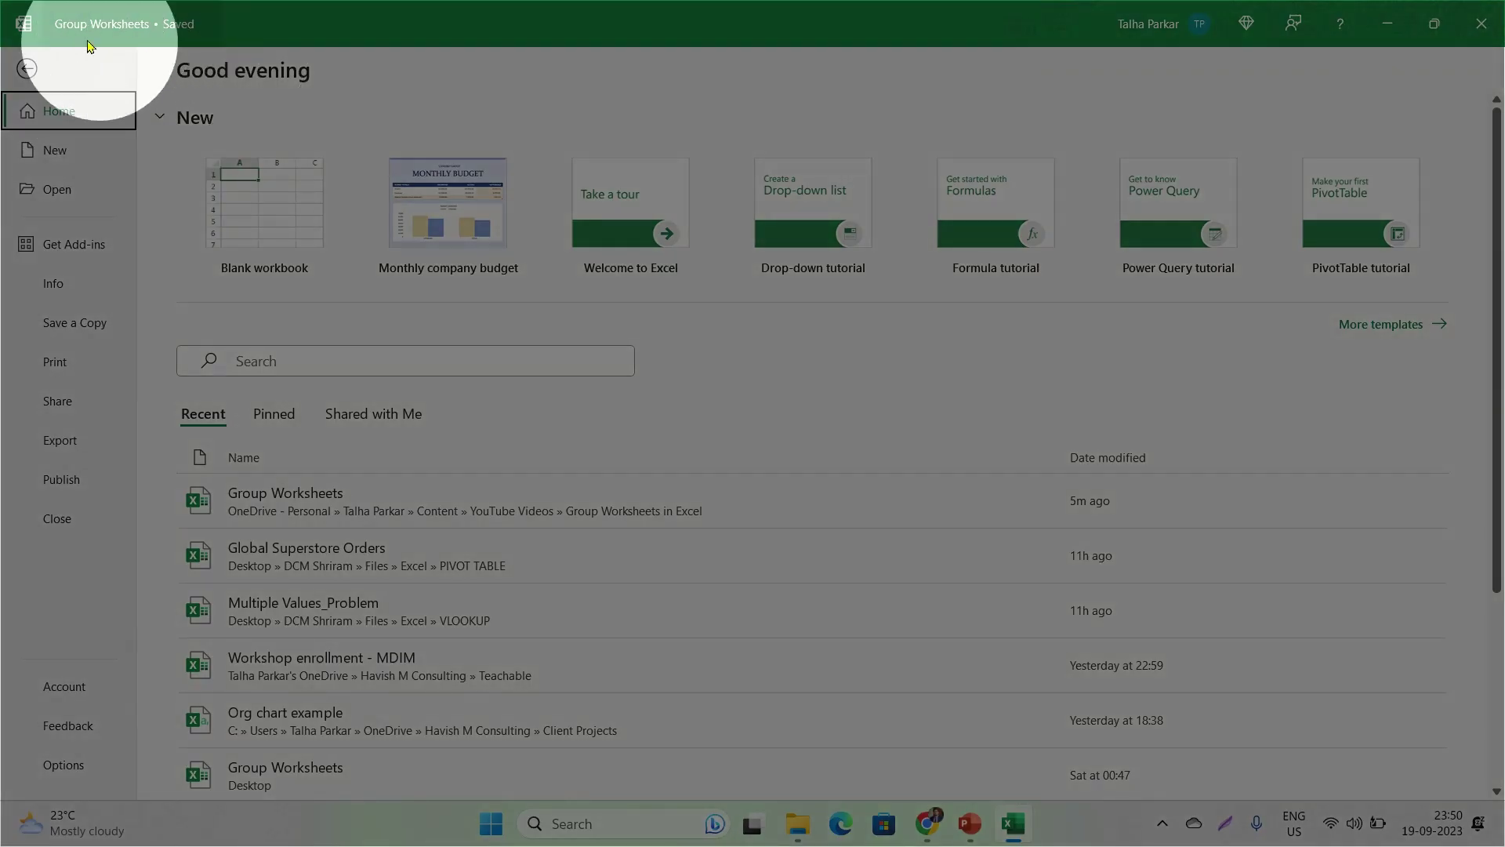
pyautogui.click(27, 68)
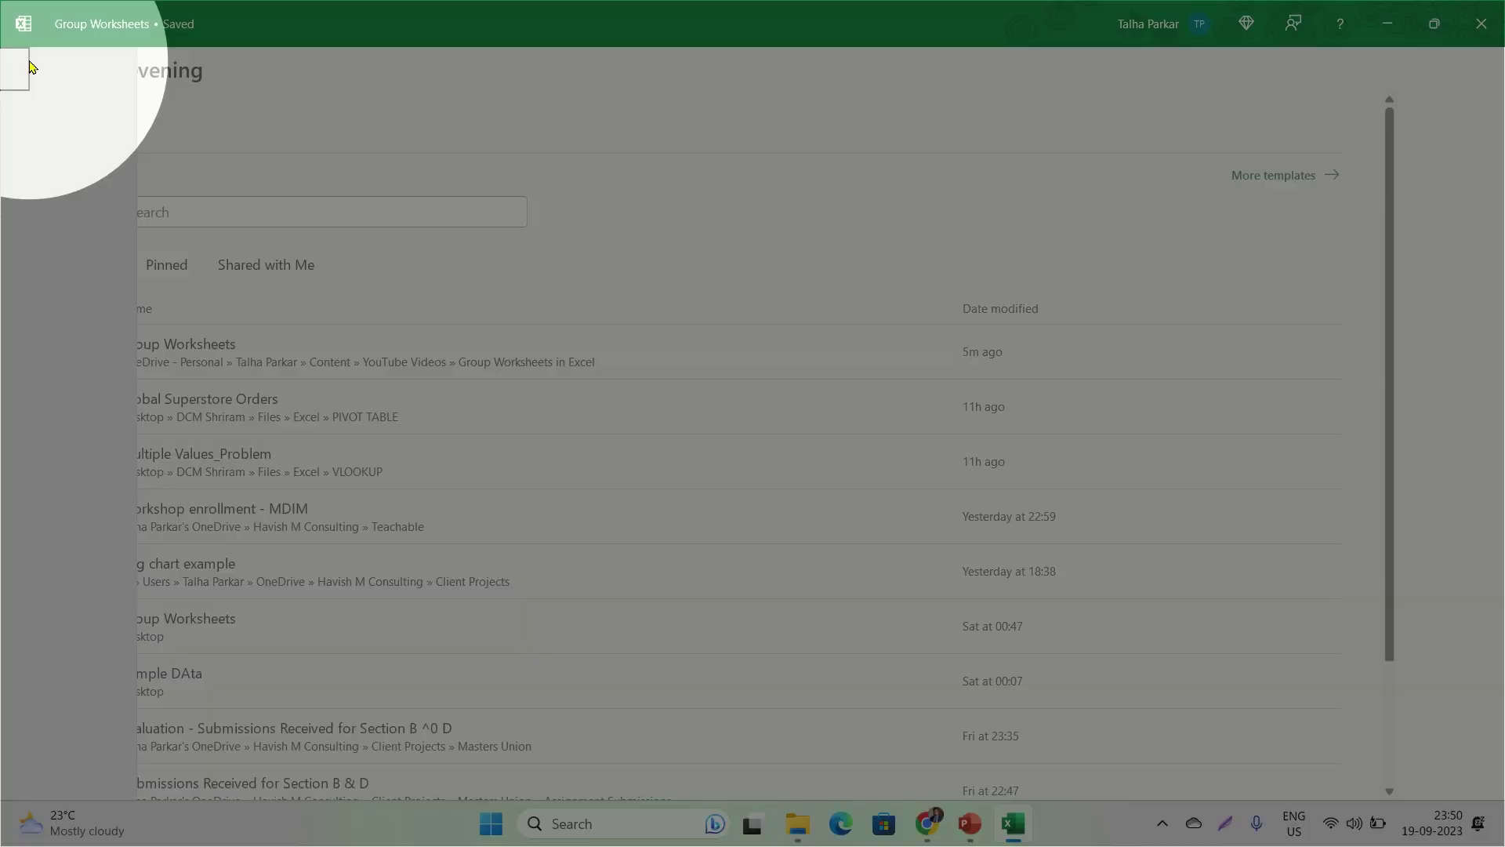
pyautogui.click(138, 762)
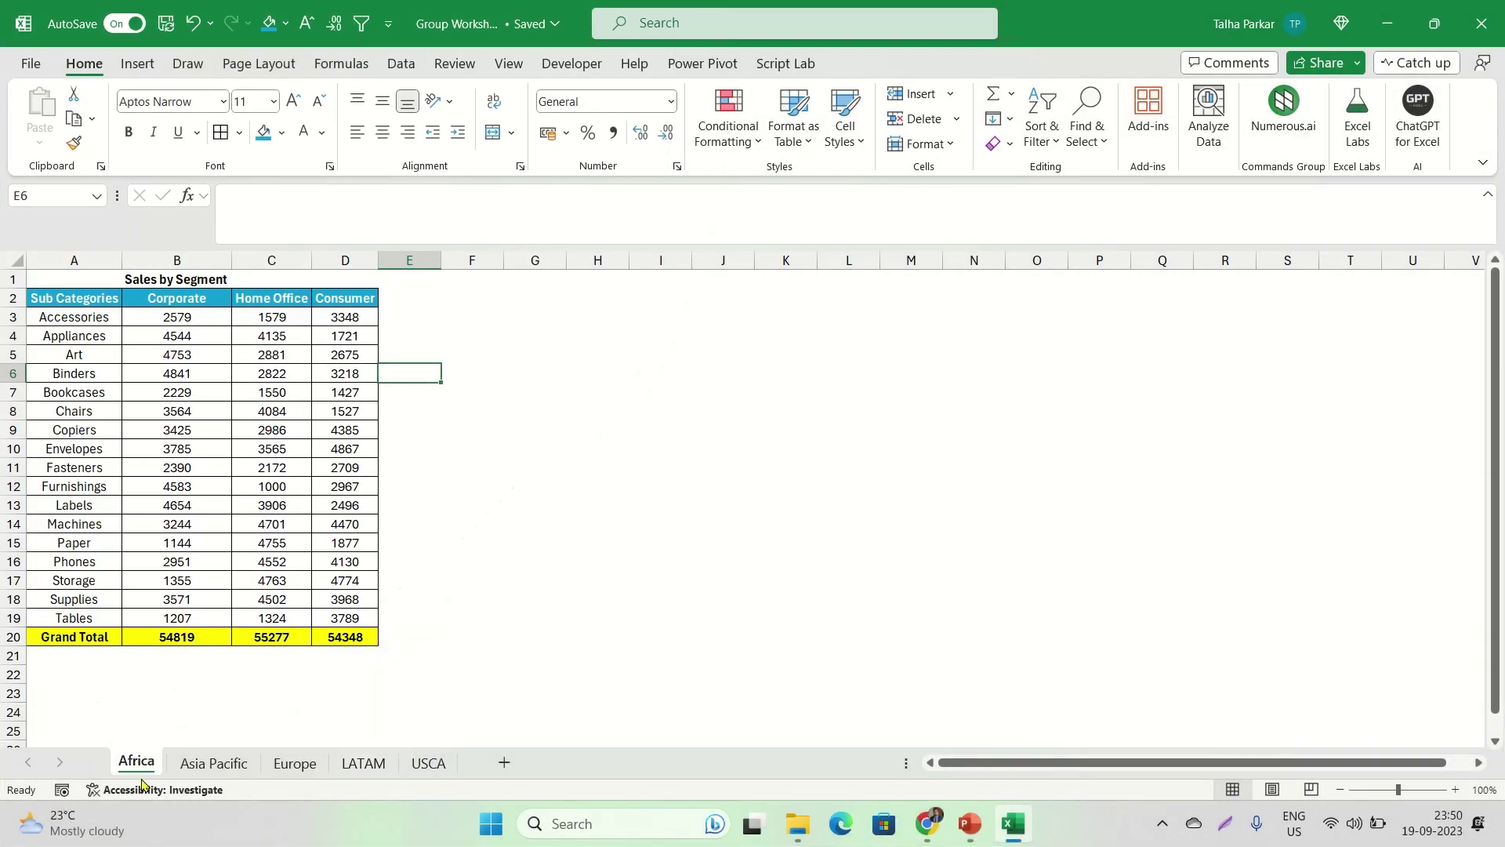
# Move the USCA sheet ahead of LATAM in the tab order
pyautogui.click(203, 763)
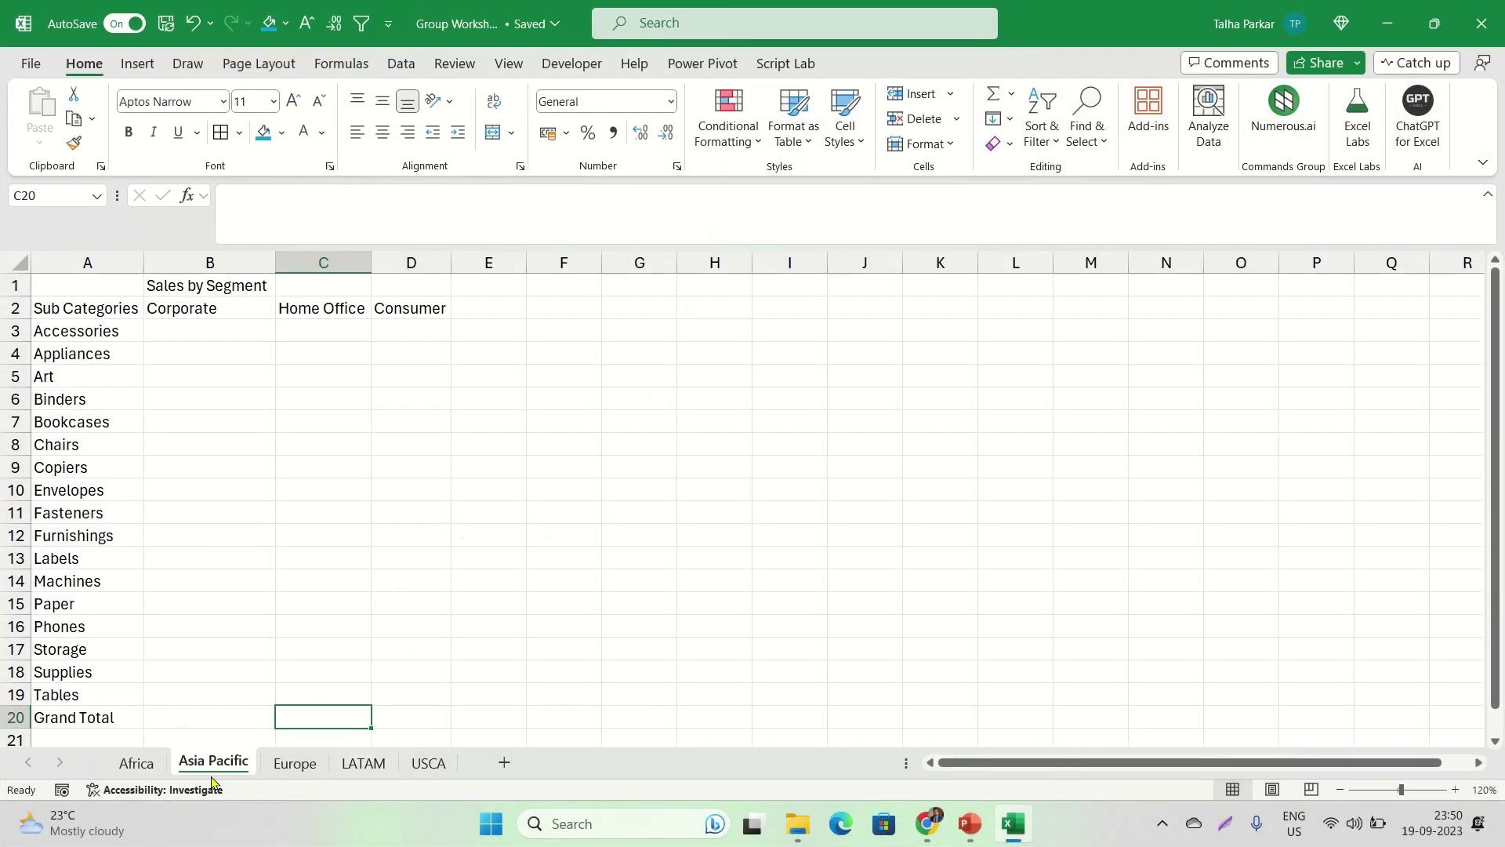
pyautogui.click(368, 764)
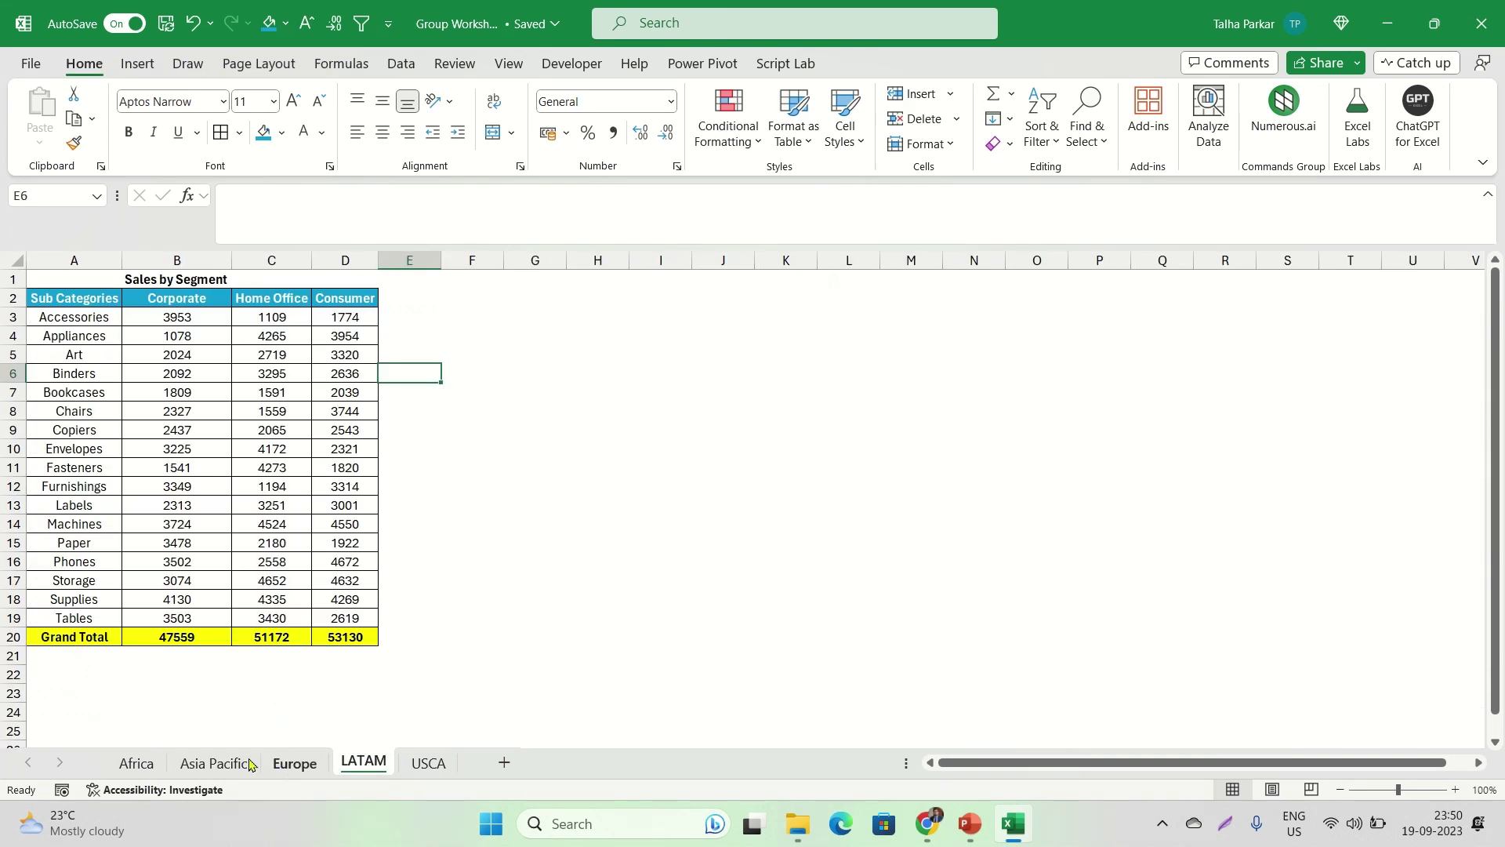
pyautogui.click(249, 764)
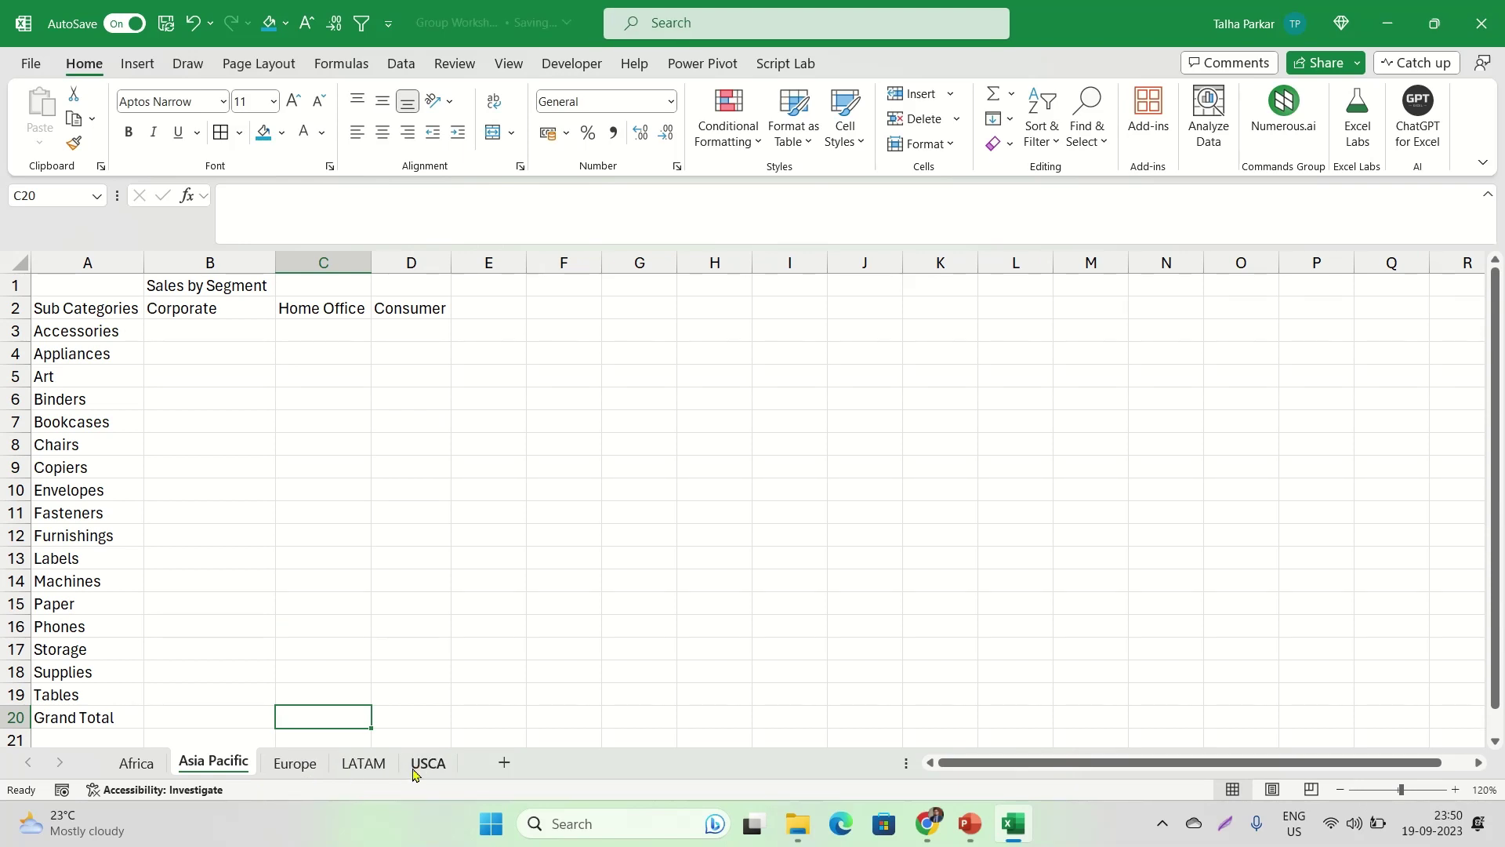
pyautogui.moveTo(413, 766); pyautogui.dragTo(382, 772)
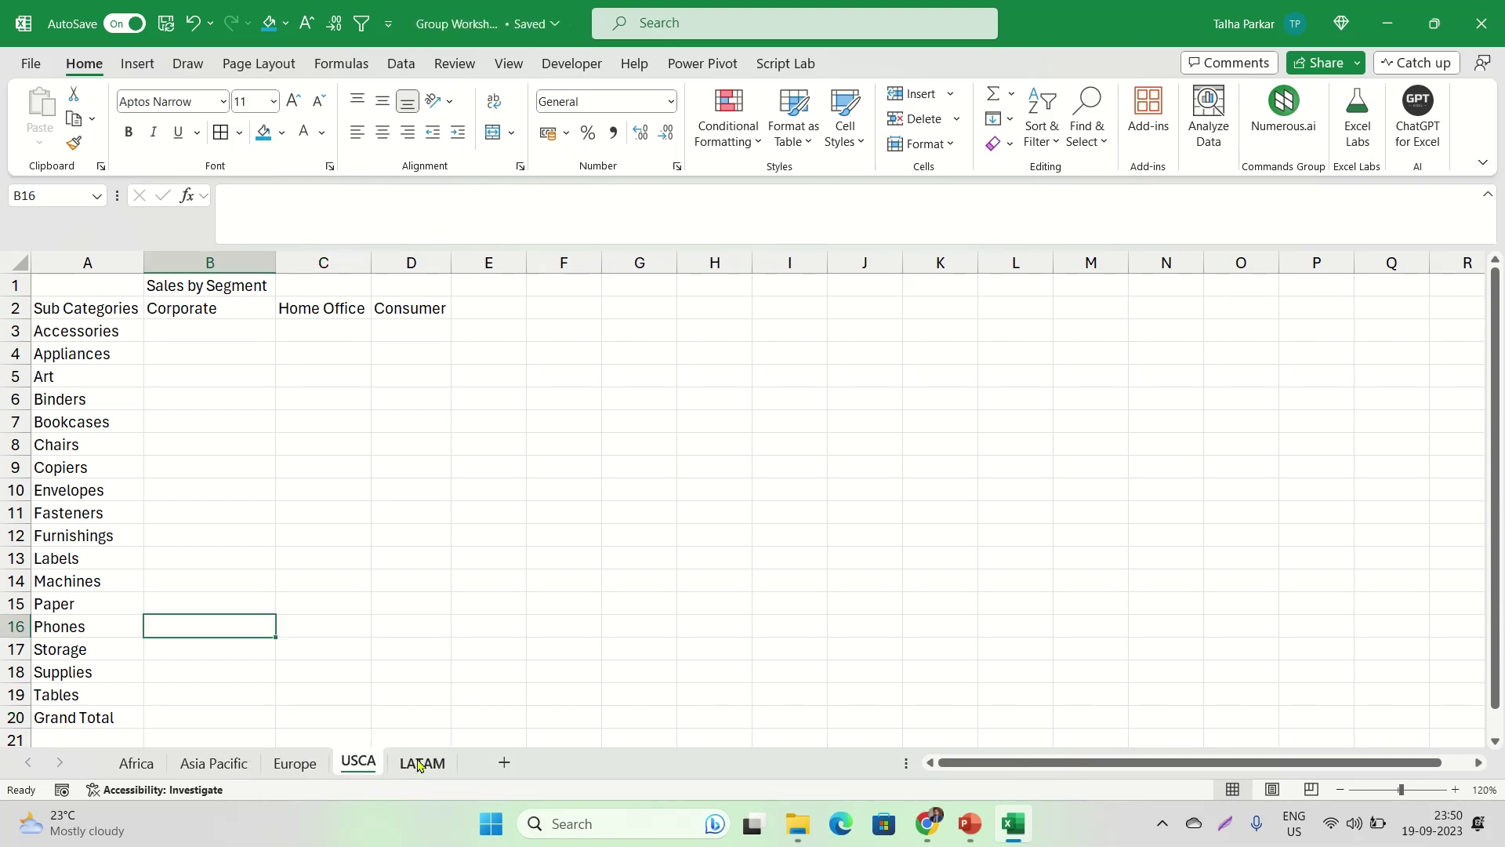
# Review the region tabs and zoom in on the Asia Pacific sheet
pyautogui.click(222, 765)
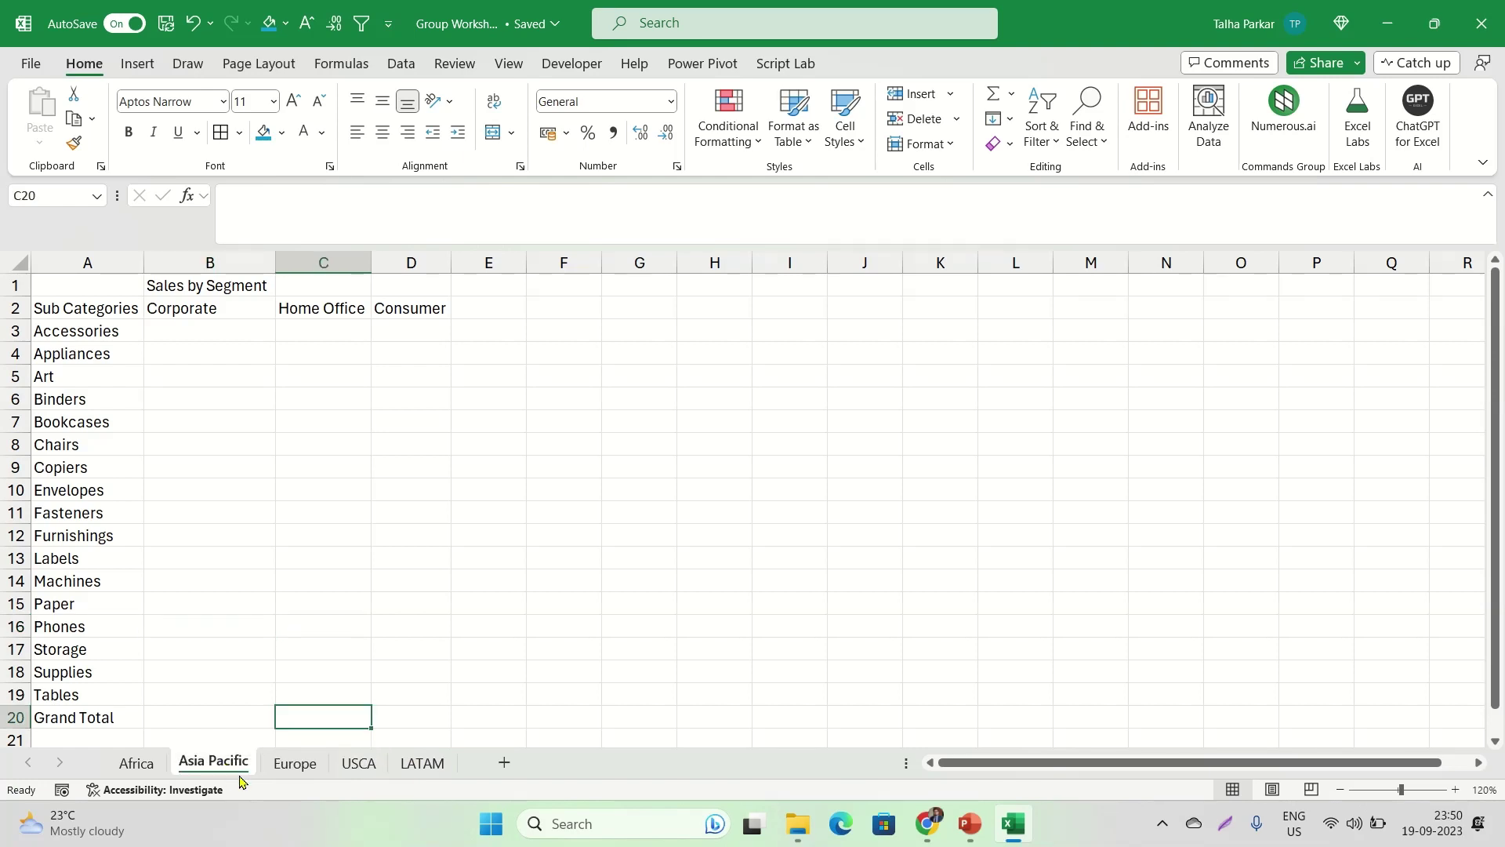
pyautogui.click(294, 764)
pyautogui.click(358, 764)
pyautogui.click(201, 768)
pyautogui.click(1456, 790)
pyautogui.click(1456, 789)
pyautogui.click(1456, 789)
pyautogui.click(1455, 789)
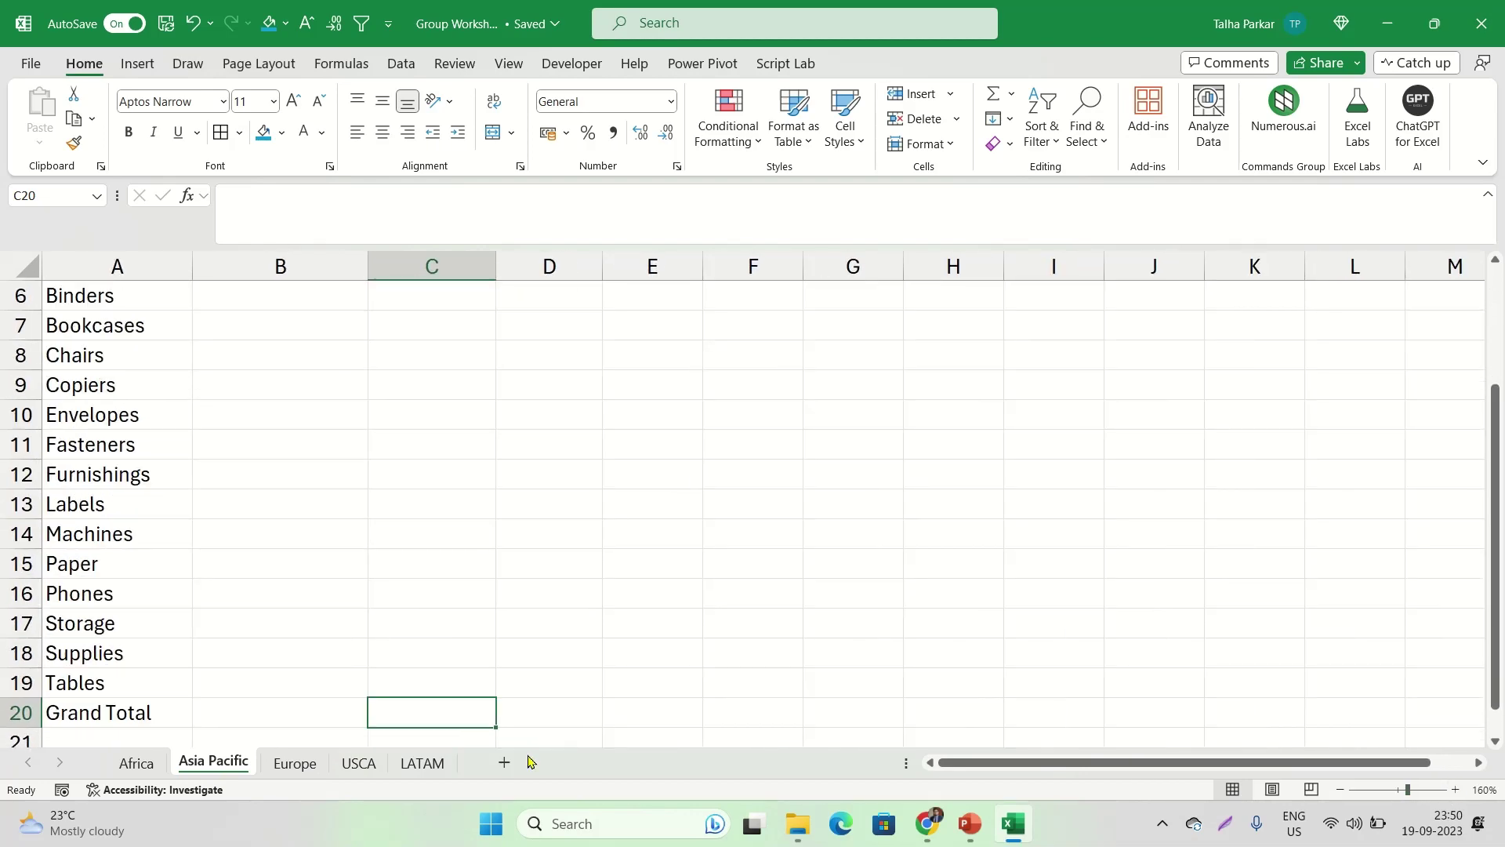
pyautogui.scroll(2, 389, 624)
pyautogui.rightClick(389, 624)
pyautogui.click(1455, 790)
pyautogui.click(1456, 789)
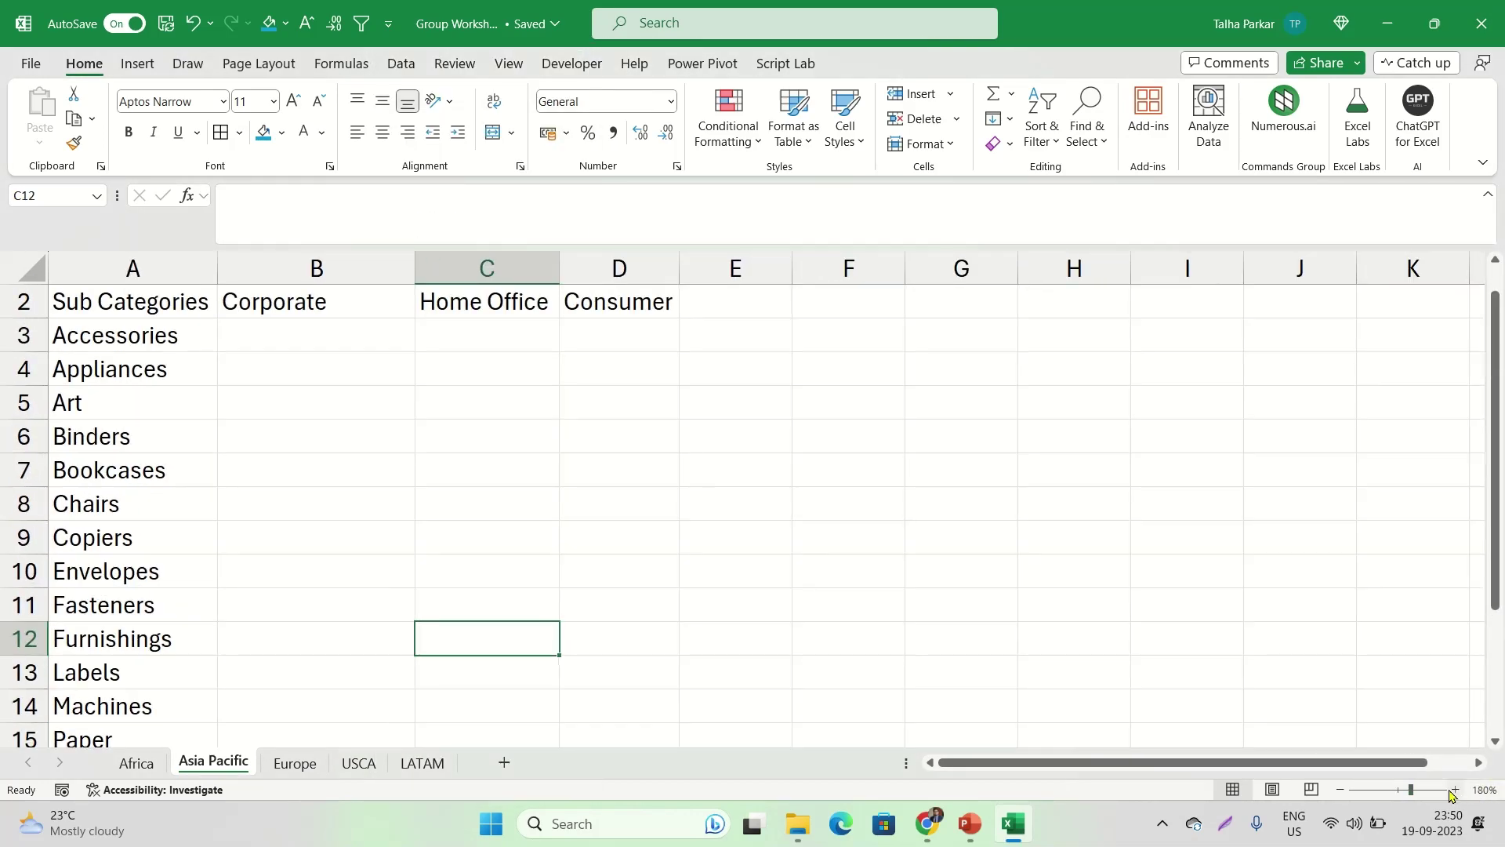
pyautogui.click(1452, 791)
# Zoom out on the Europe sheet and zoom in on the USCA sheet
pyautogui.click(293, 764)
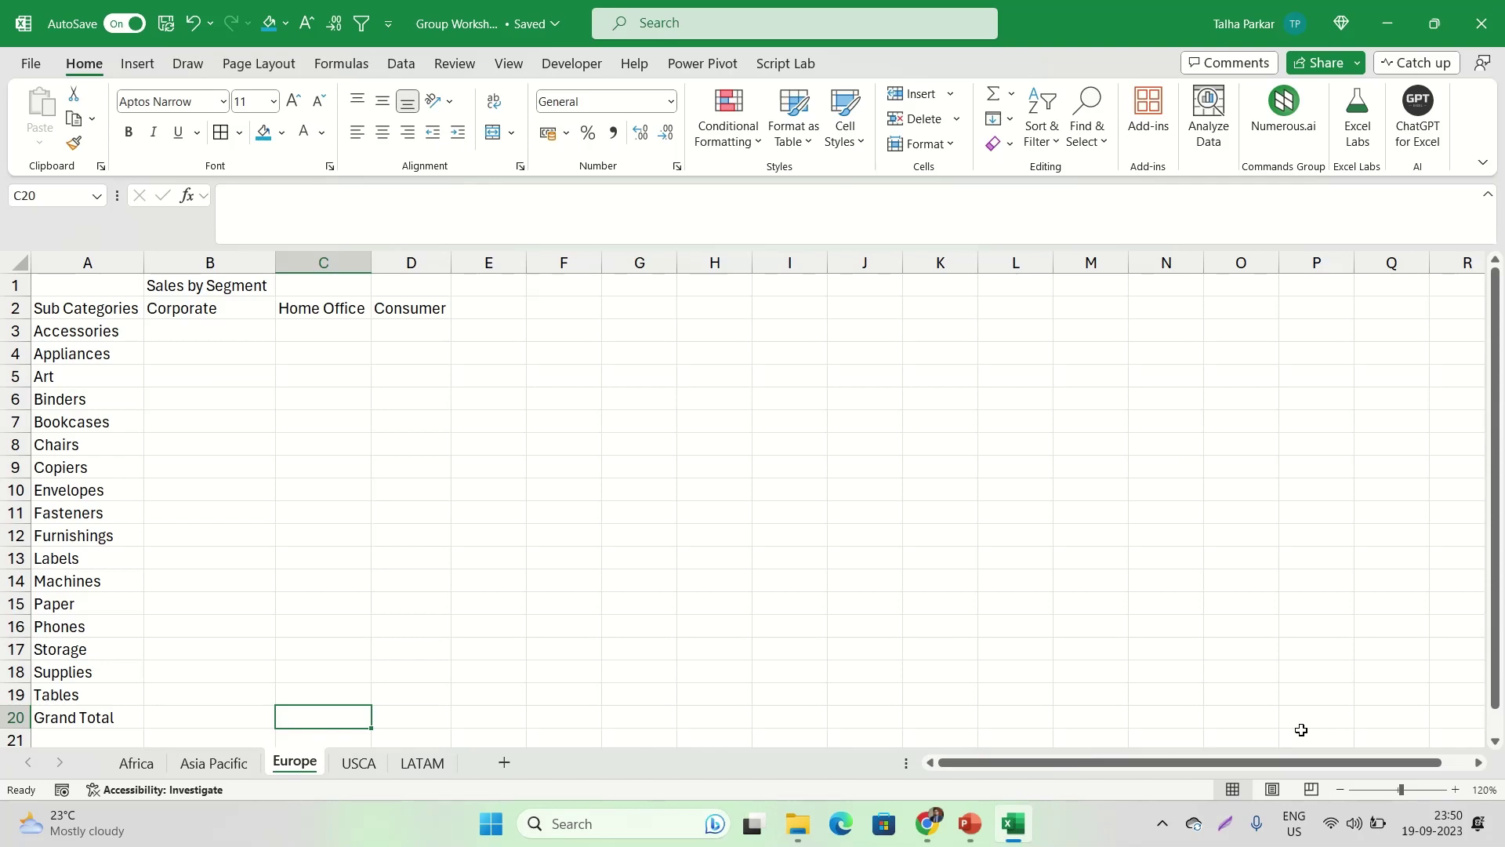
pyautogui.click(1340, 790)
pyautogui.click(1340, 789)
pyautogui.click(1340, 789)
pyautogui.click(1340, 789)
pyautogui.click(1340, 789)
pyautogui.click(1341, 790)
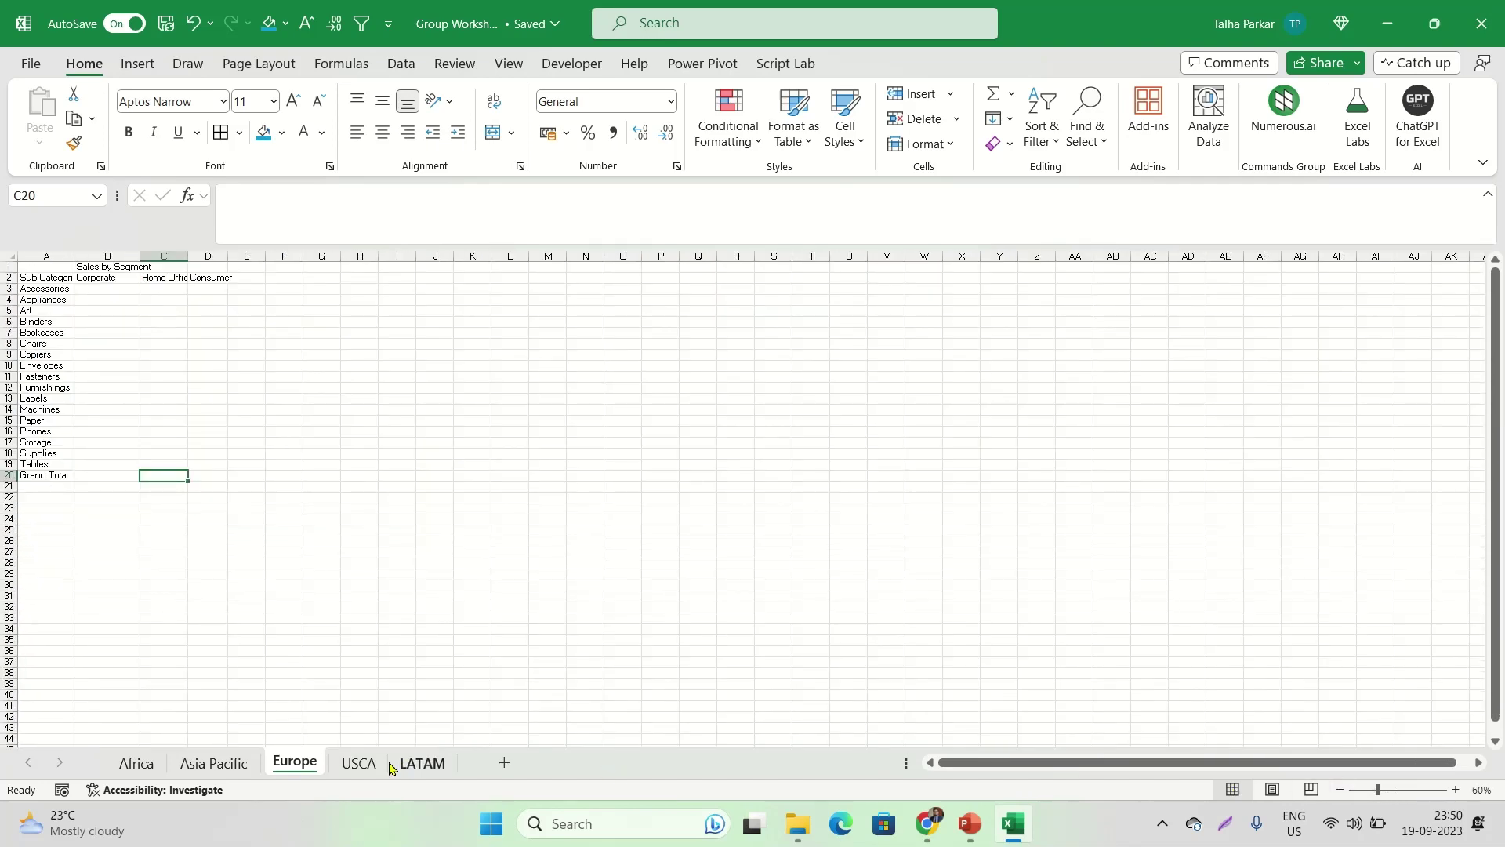
pyautogui.click(362, 765)
pyautogui.click(1456, 789)
pyautogui.click(1456, 790)
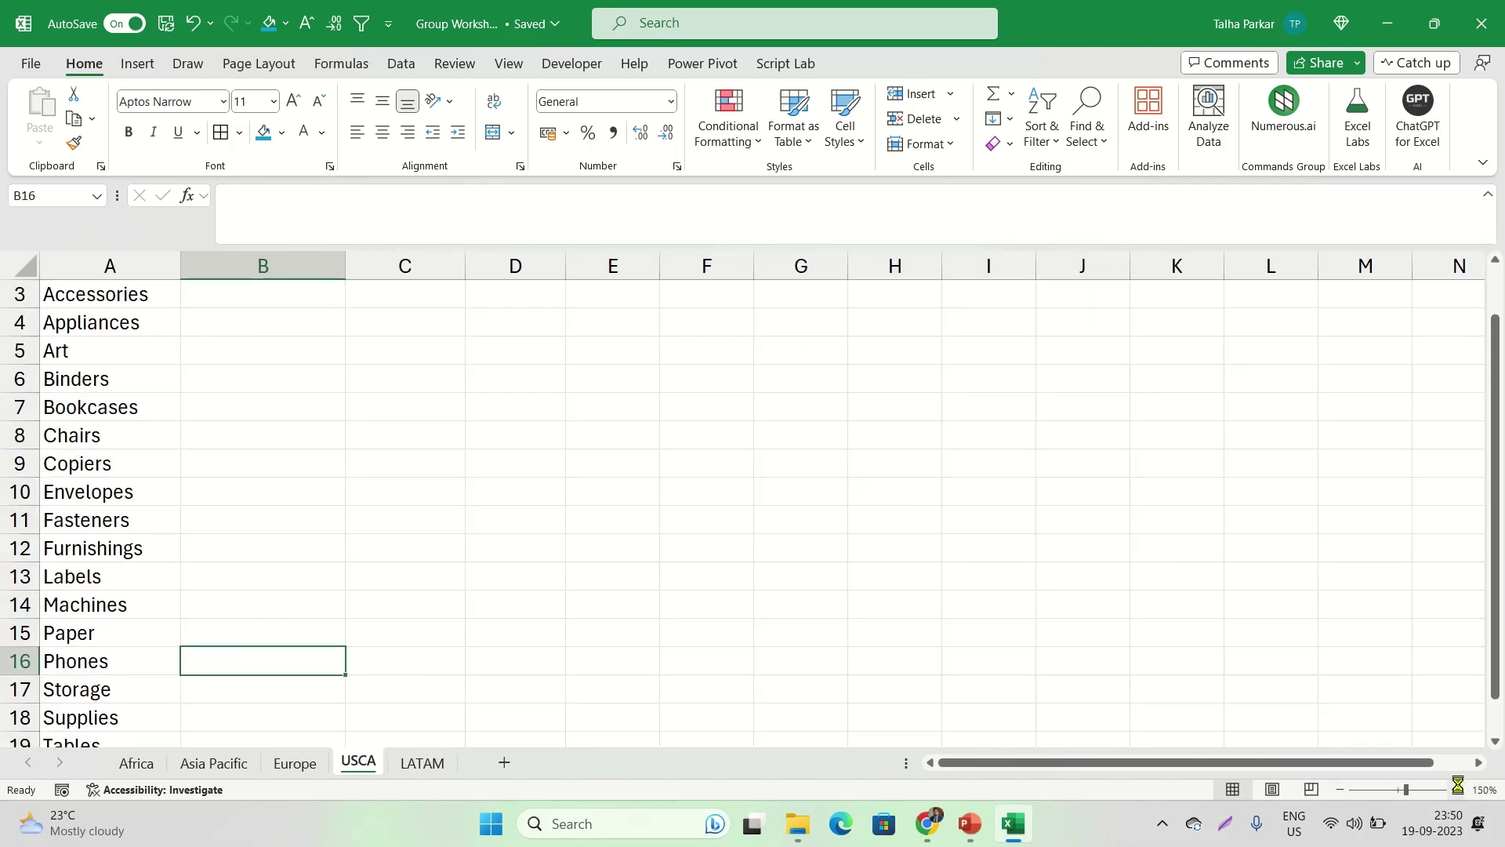
pyautogui.click(1455, 789)
pyautogui.click(1456, 790)
pyautogui.click(1455, 789)
pyautogui.click(1456, 790)
pyautogui.click(1455, 790)
pyautogui.click(1456, 790)
pyautogui.click(1456, 790)
pyautogui.click(1456, 790)
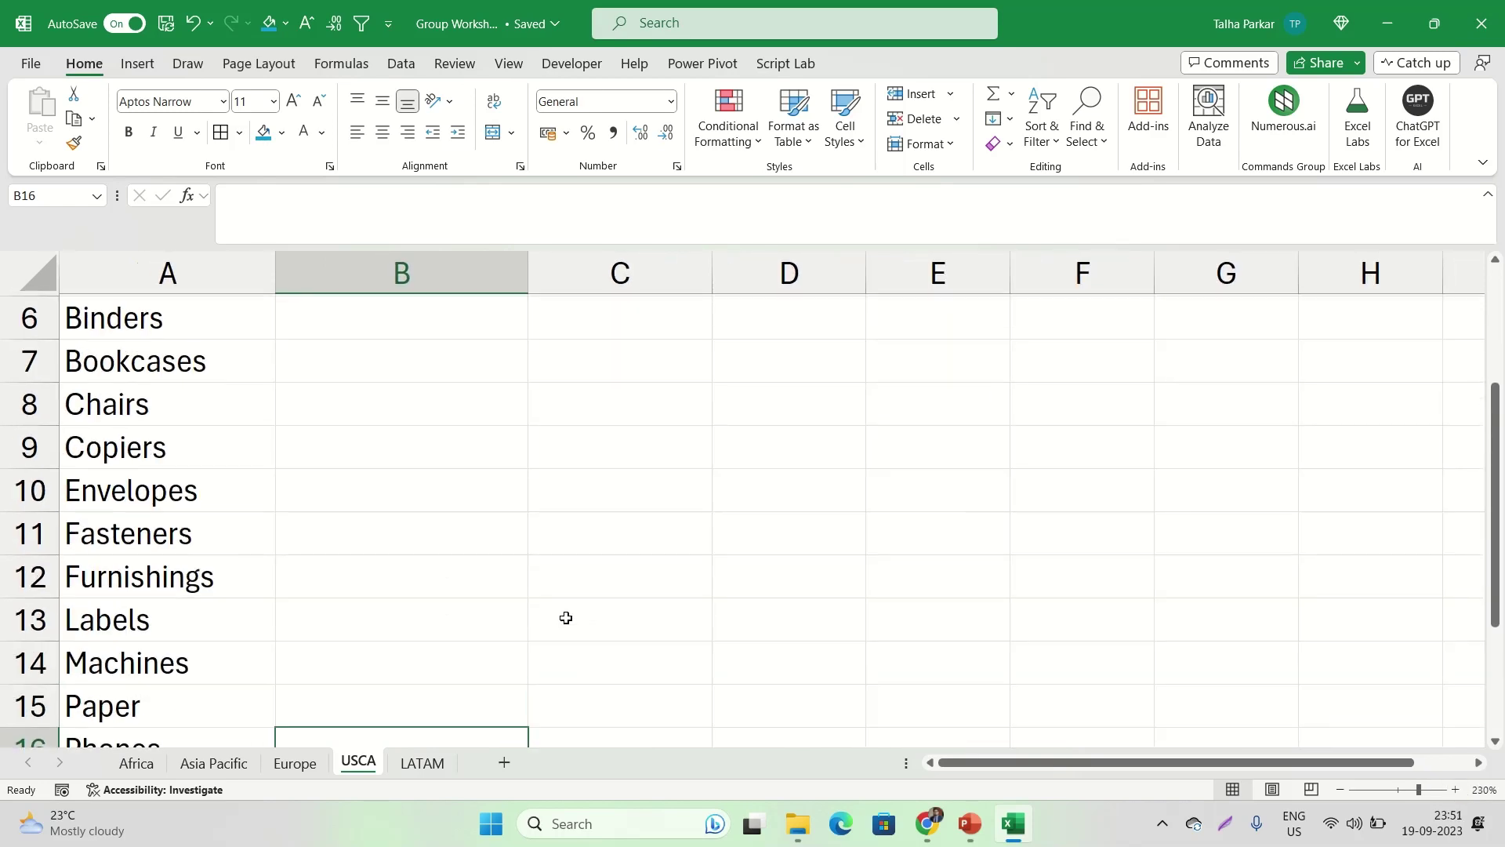
pyautogui.scroll(2, 566, 617)
# Group the Europe sheet together with Asia Pacific
pyautogui.click(208, 767)
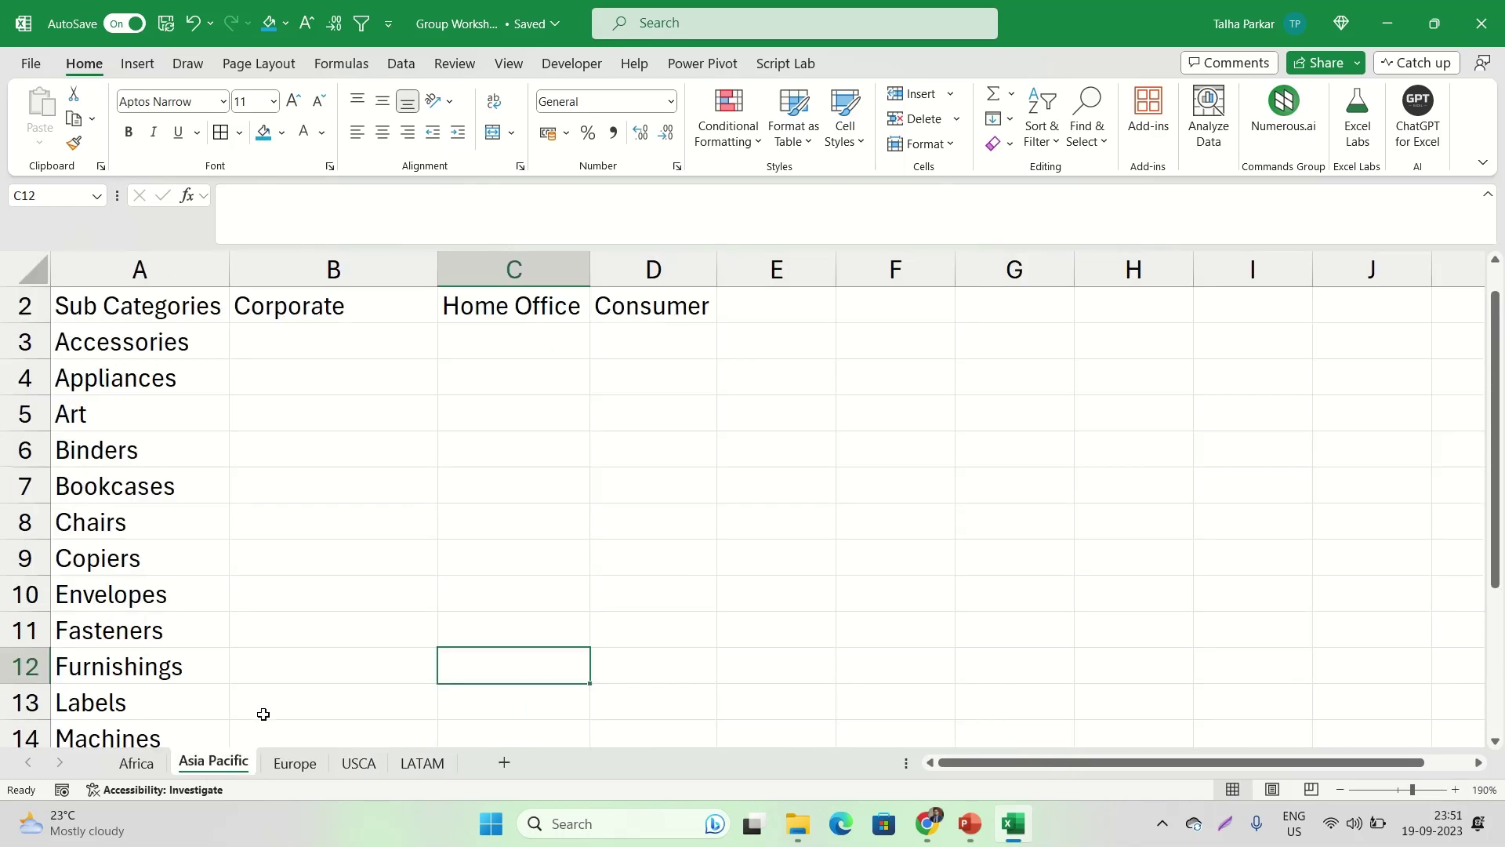
pyautogui.scroll(1, 263, 714)
pyautogui.click(276, 757)
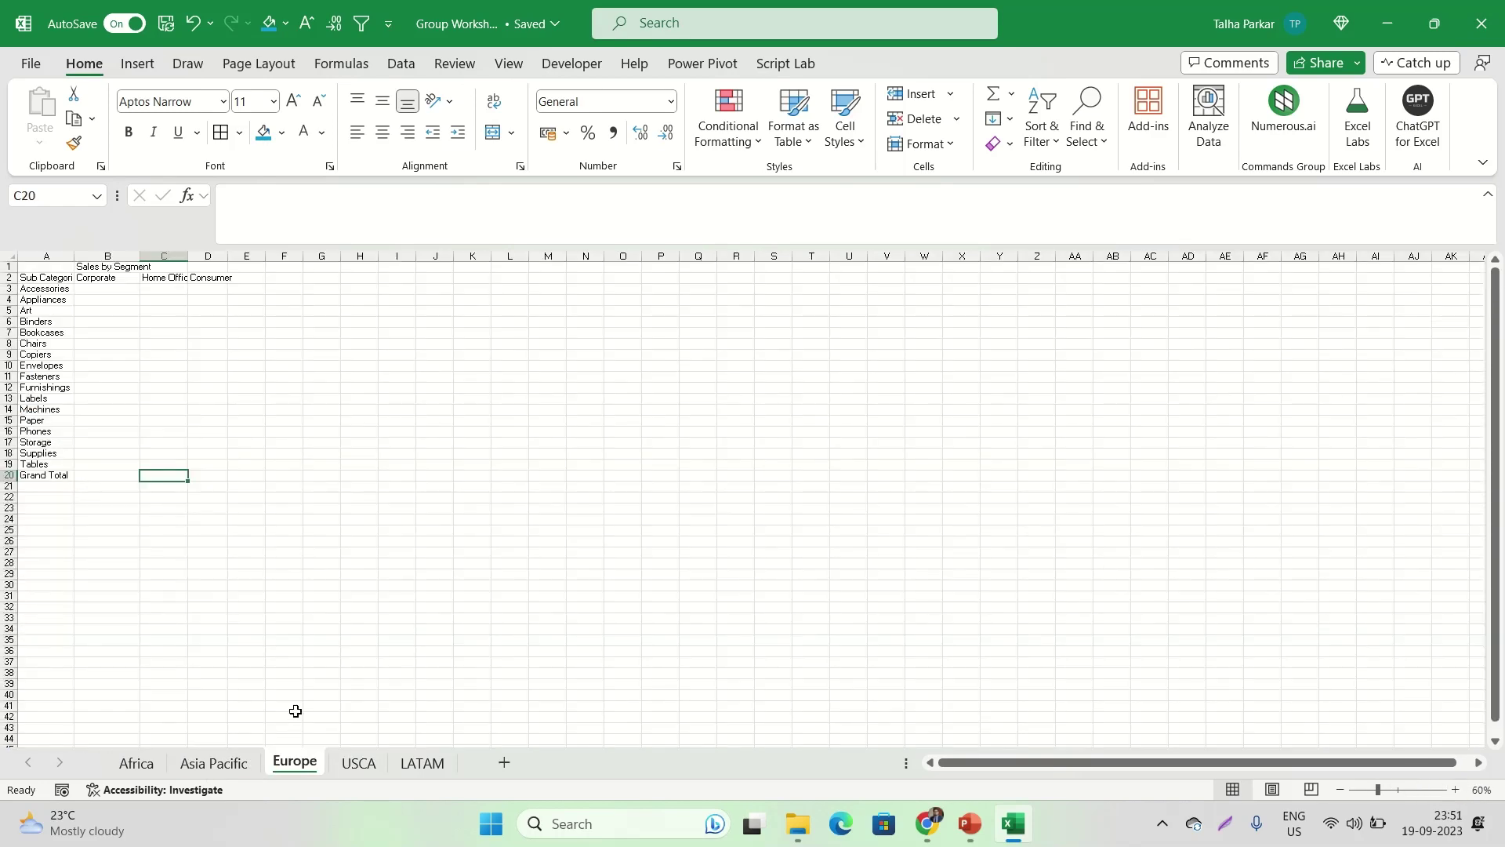
pyautogui.click(231, 764)
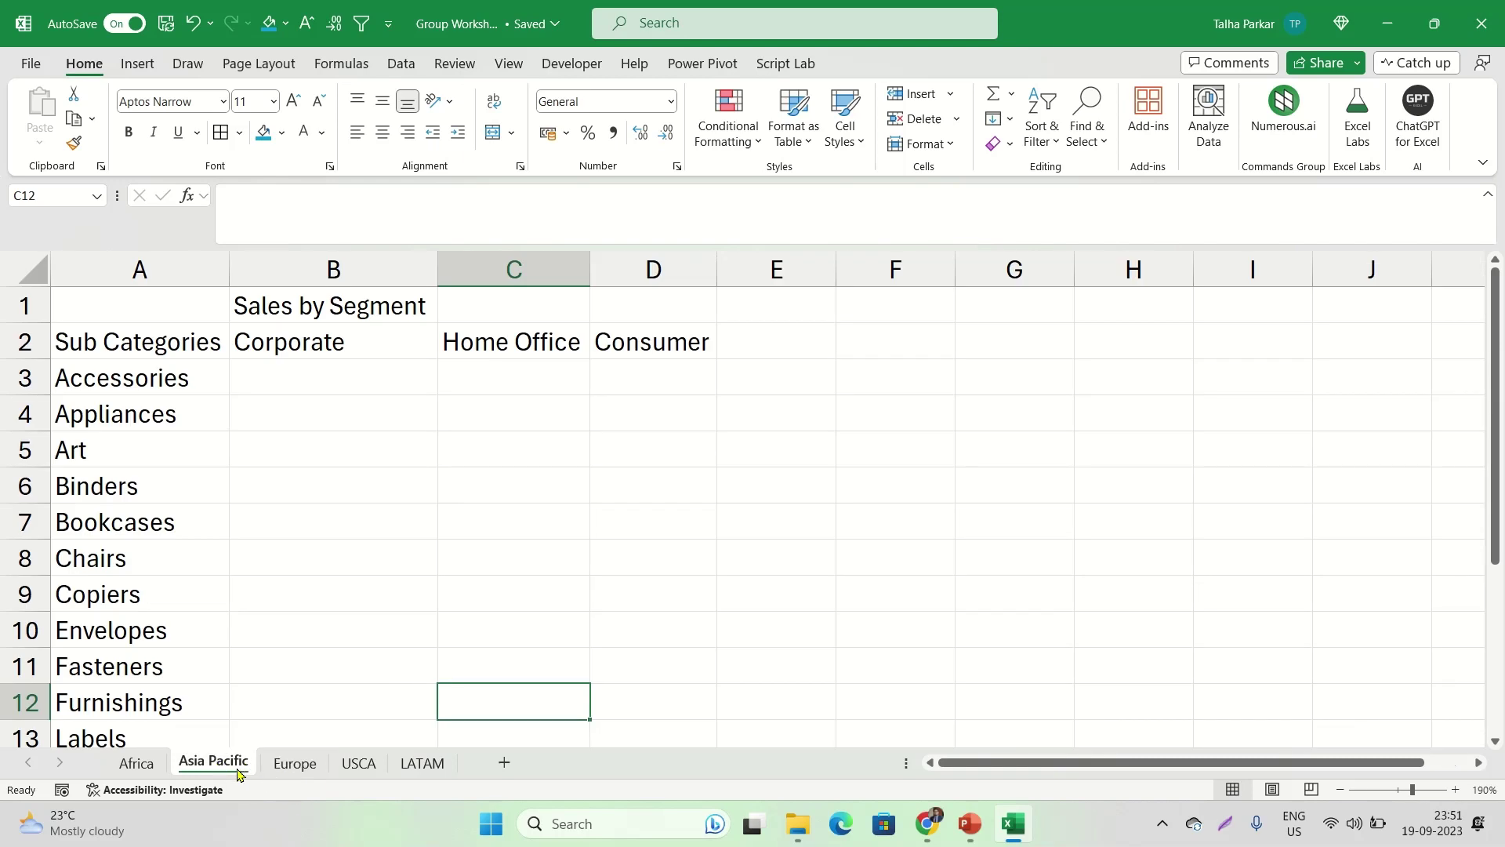
pyautogui.keyDown('ctrl'); pyautogui.click(290, 764); pyautogui.keyUp('ctrl')
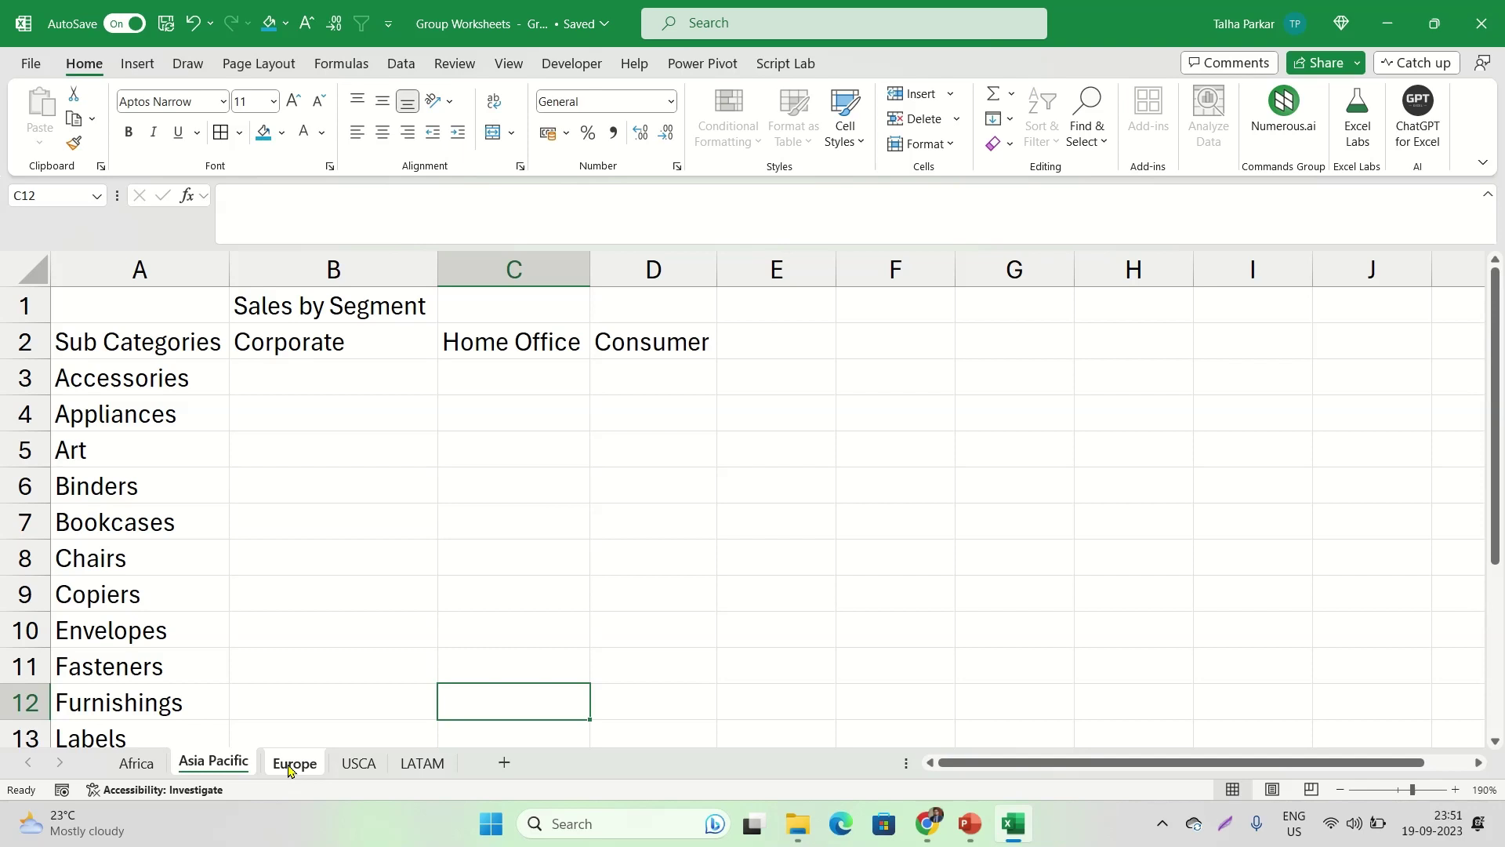
# Add USCA to the sheet group, then ungroup the sheets again
pyautogui.keyDown('ctrl'); pyautogui.click(345, 767); pyautogui.keyUp('ctrl')
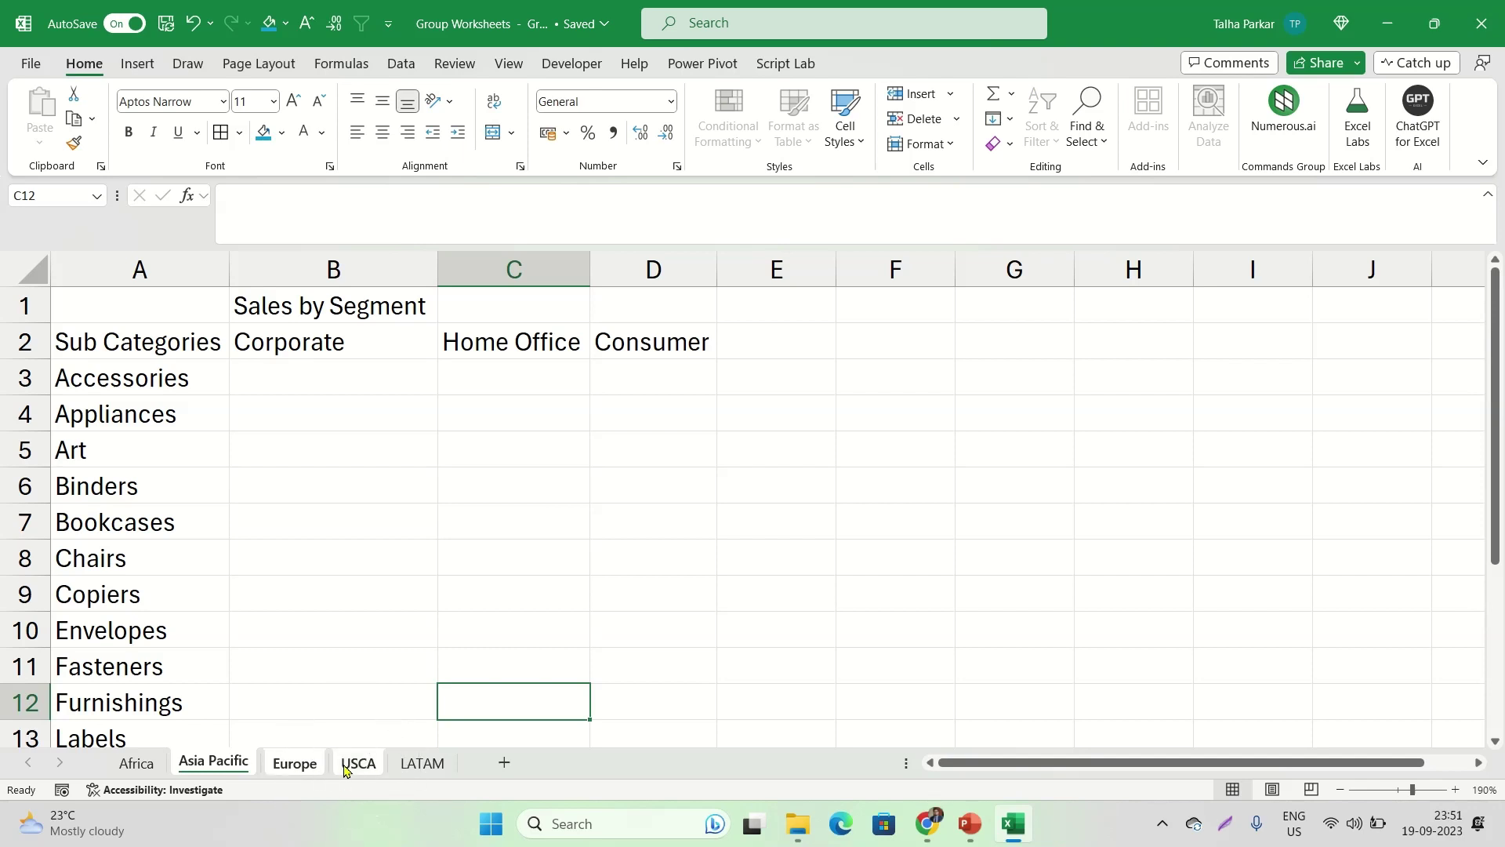
pyautogui.rightClick(345, 768)
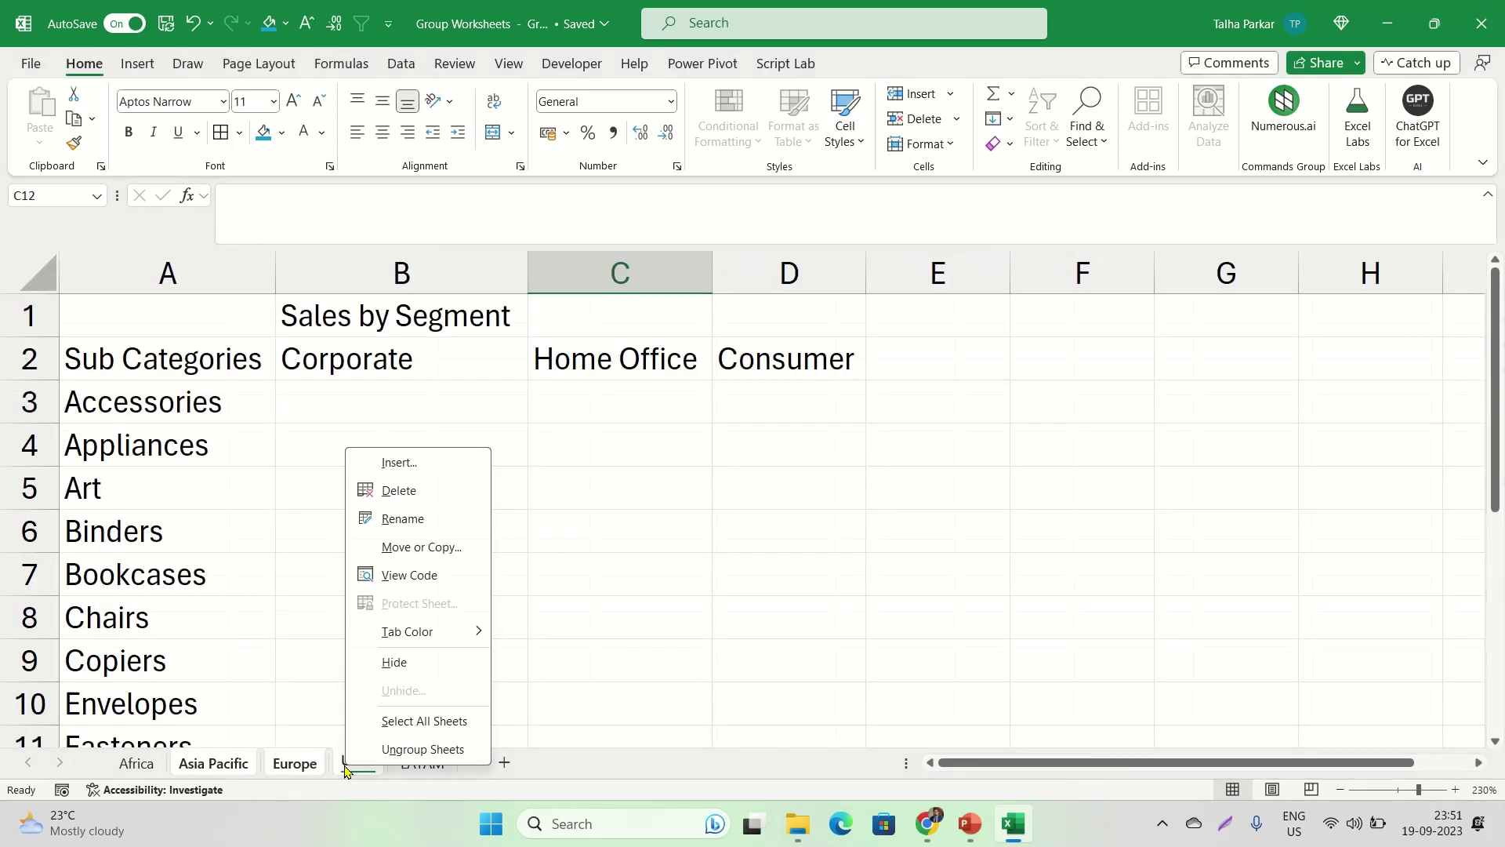
pyautogui.click(415, 746)
# Regroup Asia Pacific with Europe and set the zoom to about 99%
pyautogui.click(222, 764)
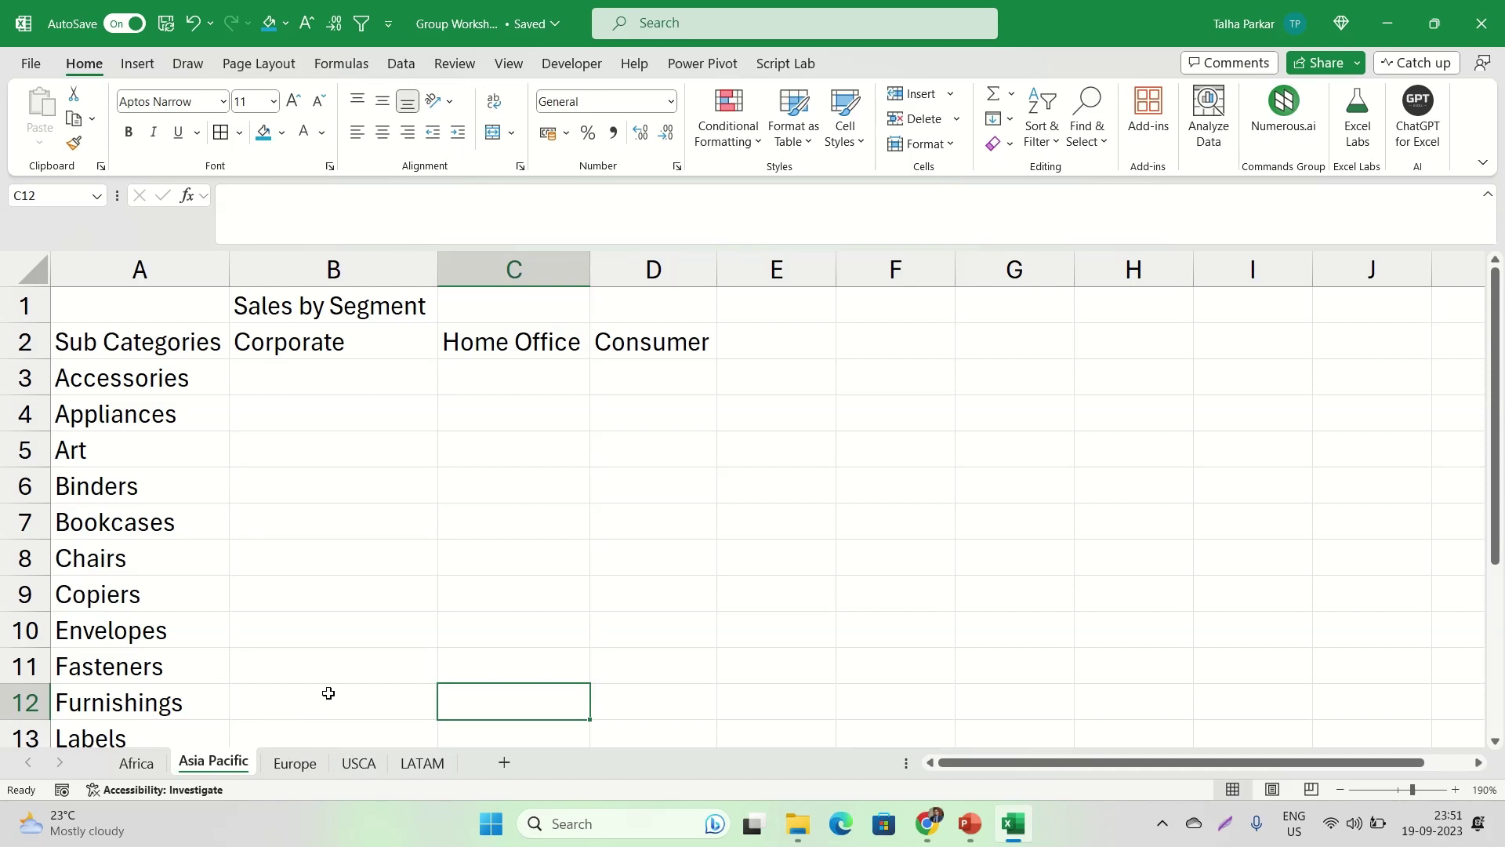
pyautogui.keyDown('shift'); pyautogui.click(357, 764); pyautogui.keyUp('shift')
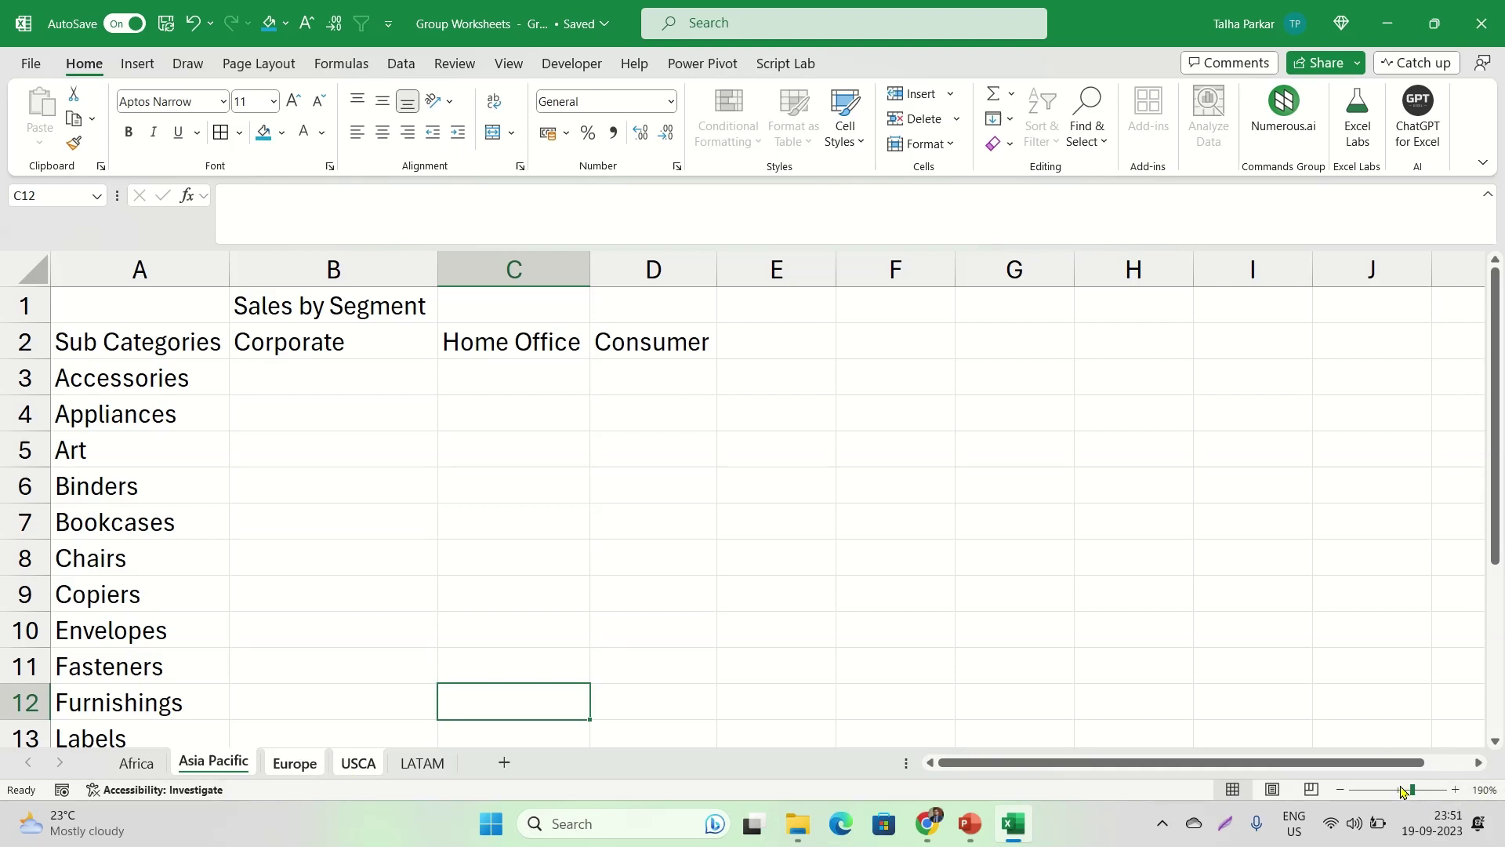
pyautogui.click(1402, 792)
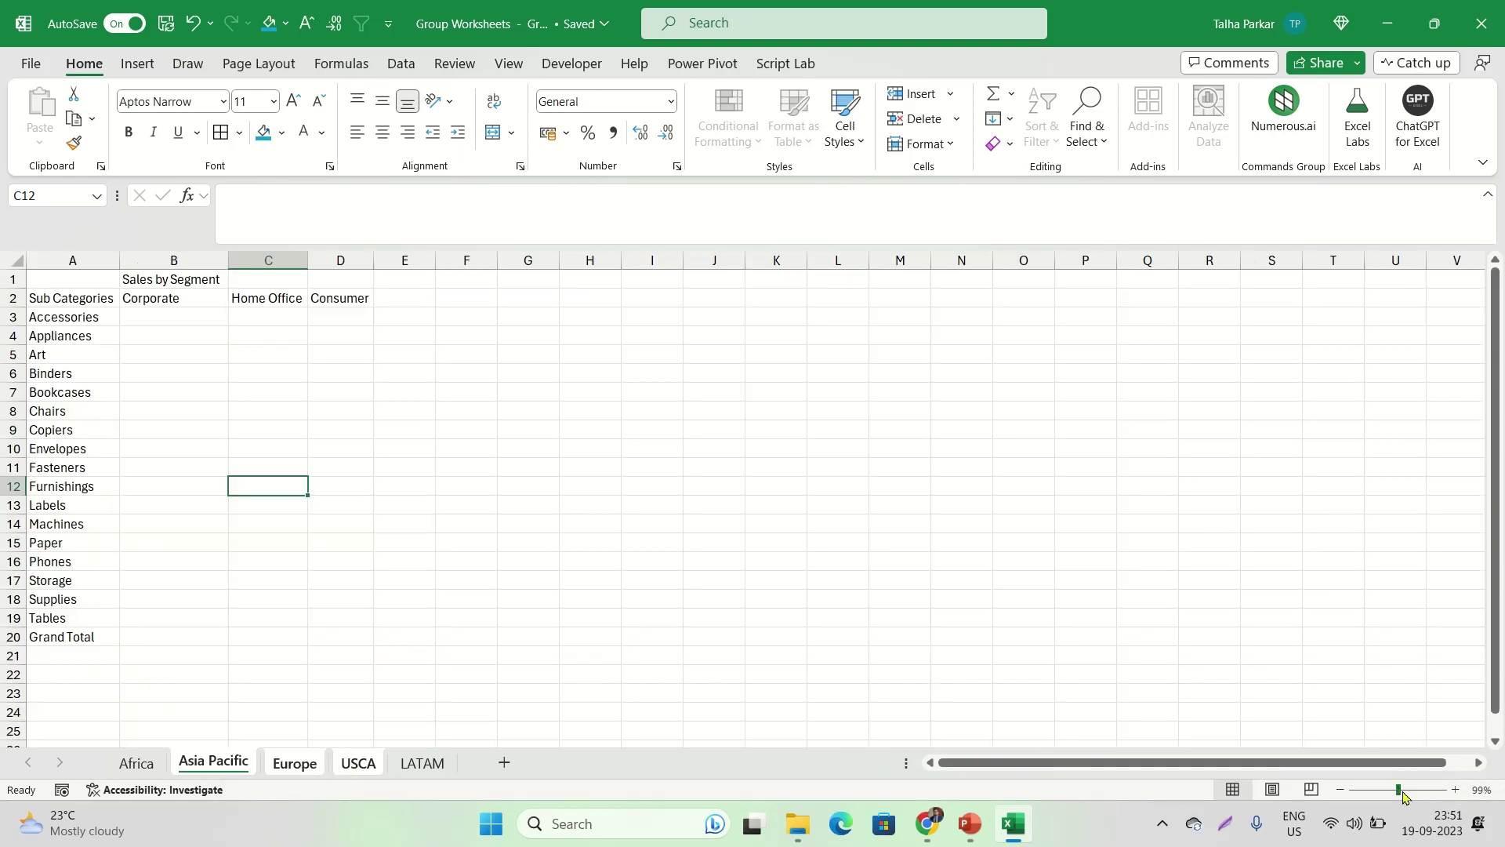
pyautogui.click(1403, 793)
# Apply All Borders to A1:D20 and turn off gridlines on the grouped sheets
pyautogui.moveTo(59, 289); pyautogui.dragTo(451, 733)
pyautogui.click(221, 132)
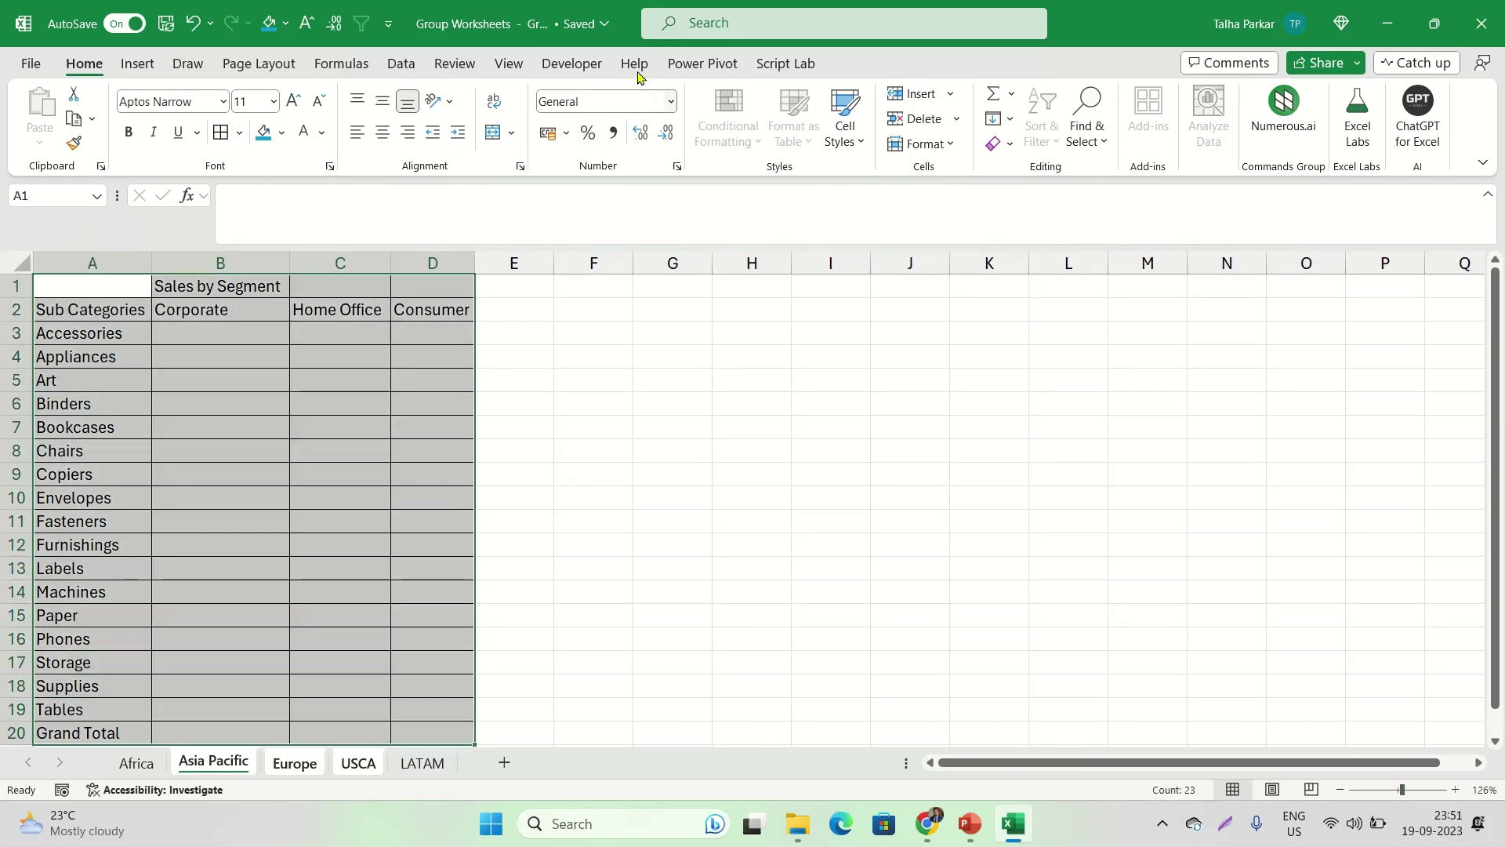
pyautogui.click(508, 65)
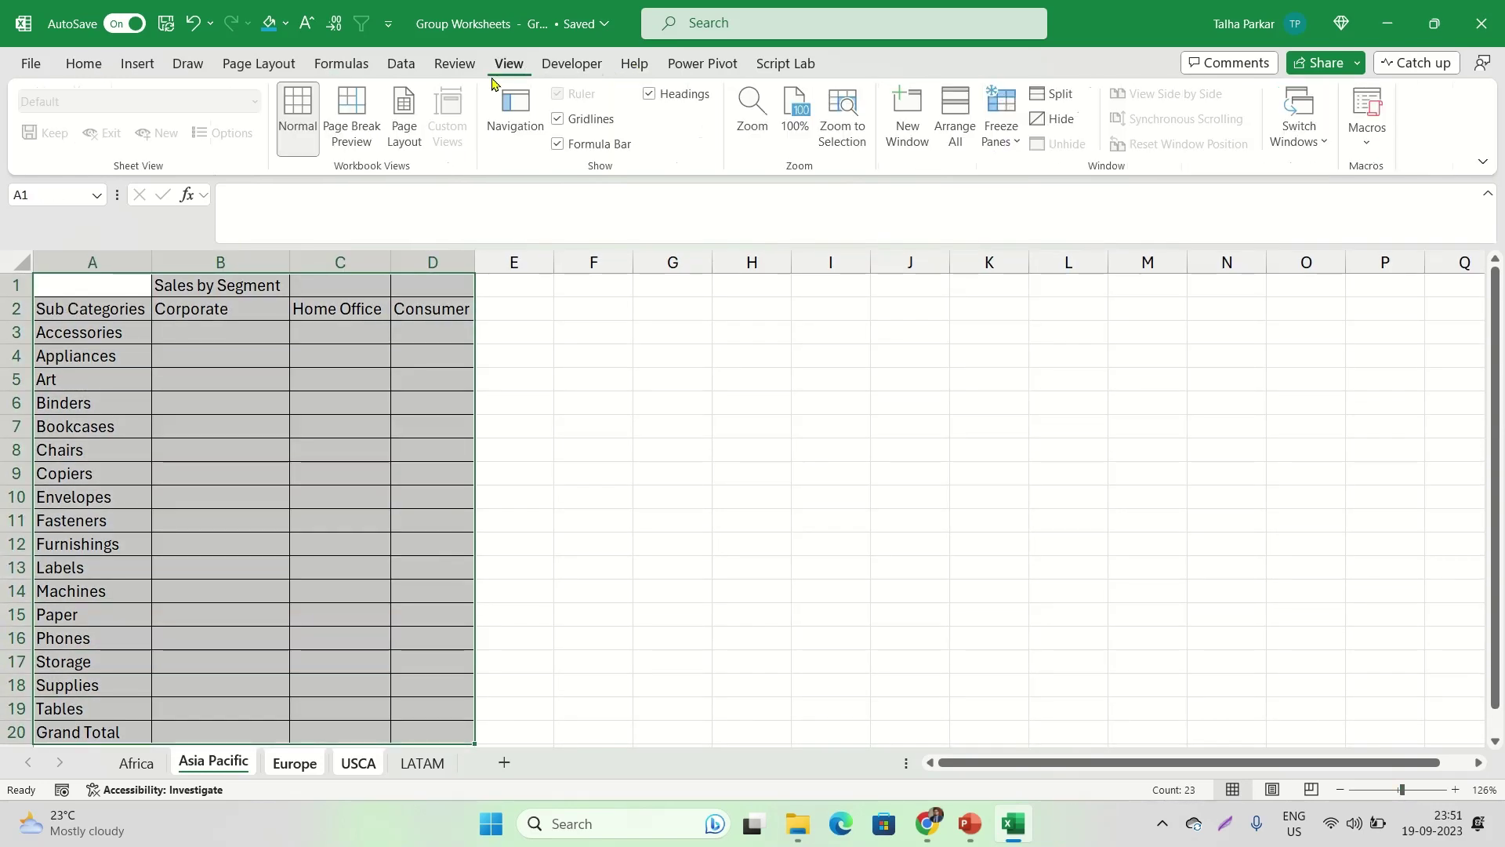
pyautogui.click(581, 123)
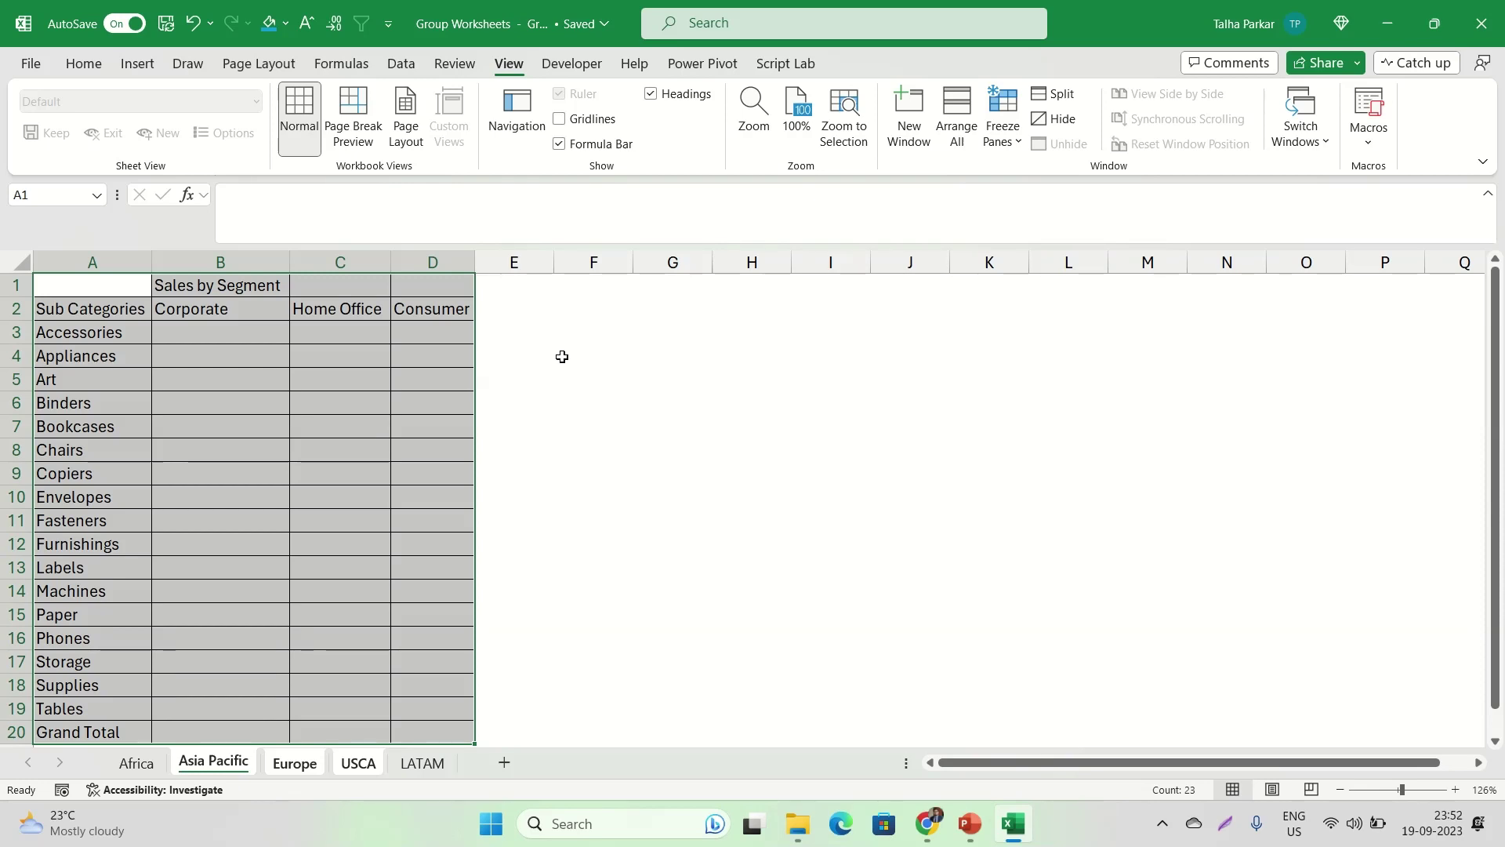
pyautogui.click(83, 62)
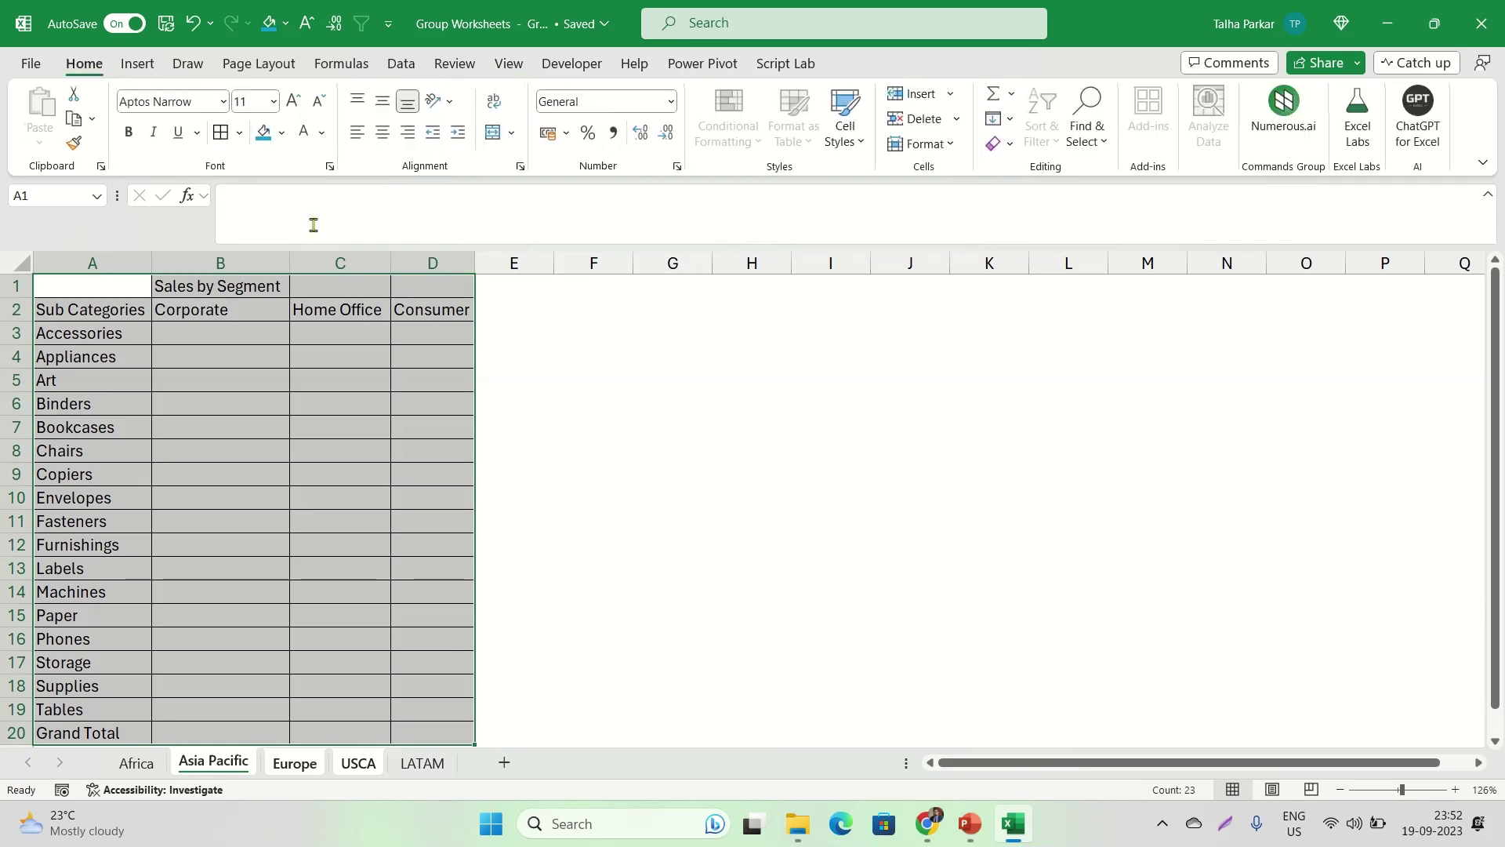
# Bold the A1:D20 table text and check the result on the USCA, Europe and Asia Pacific sheets
pyautogui.click(129, 135)
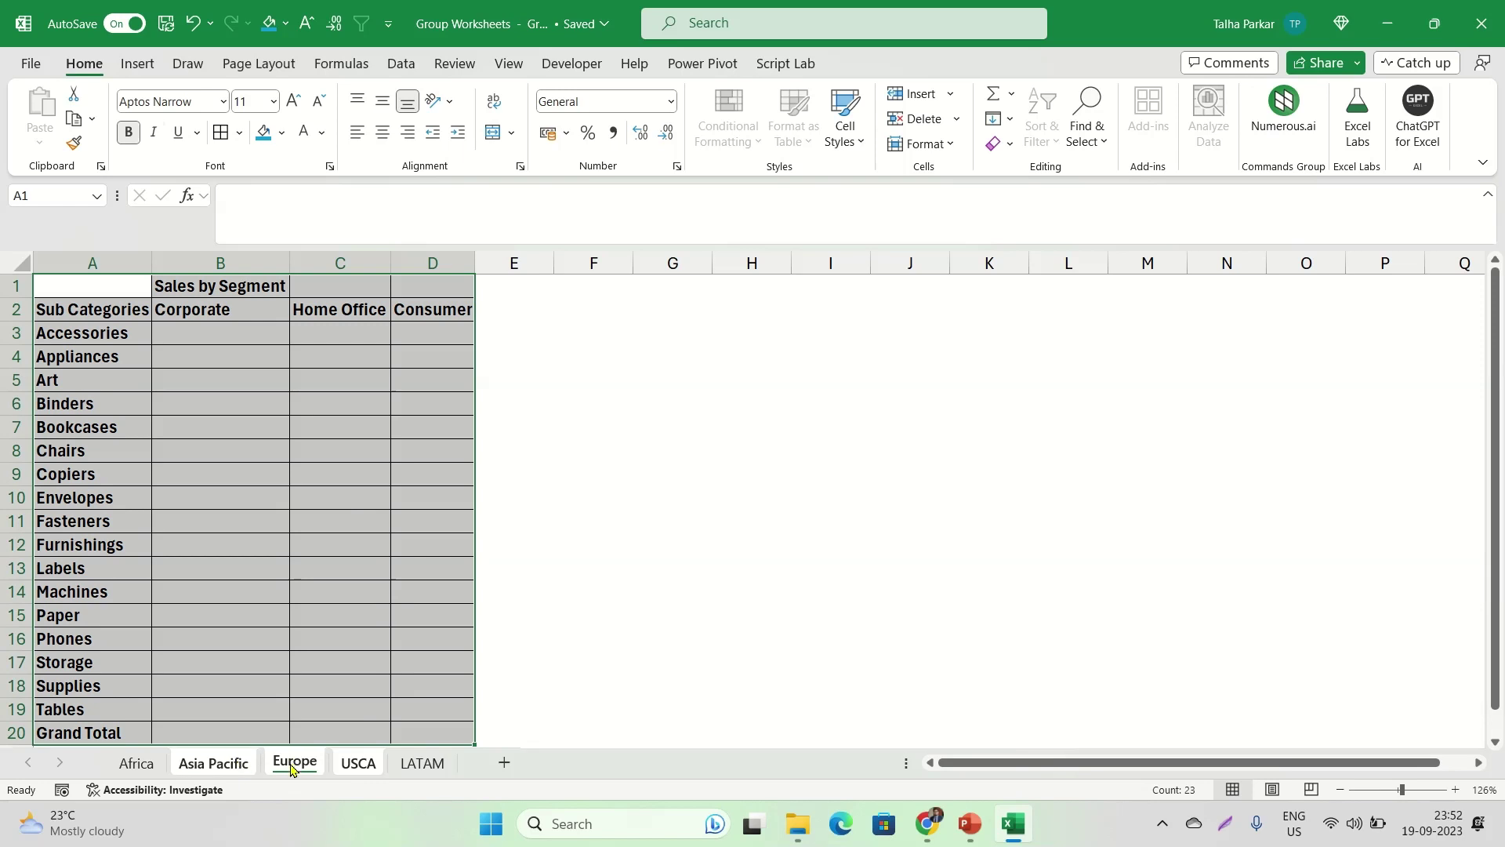
pyautogui.click(349, 766)
pyautogui.click(295, 774)
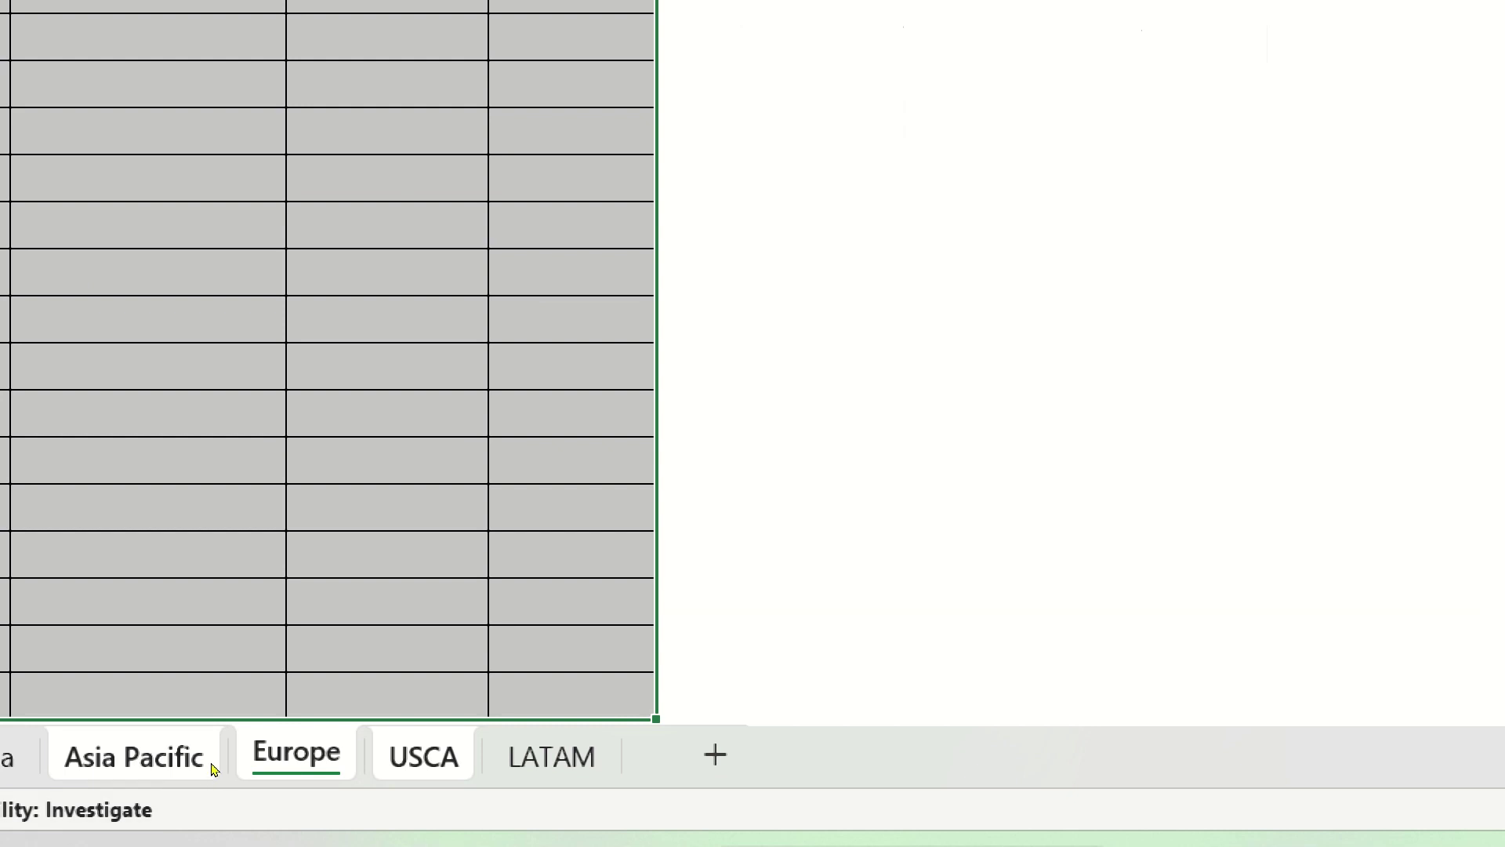
pyautogui.click(251, 766)
pyautogui.click(293, 771)
pyautogui.click(372, 778)
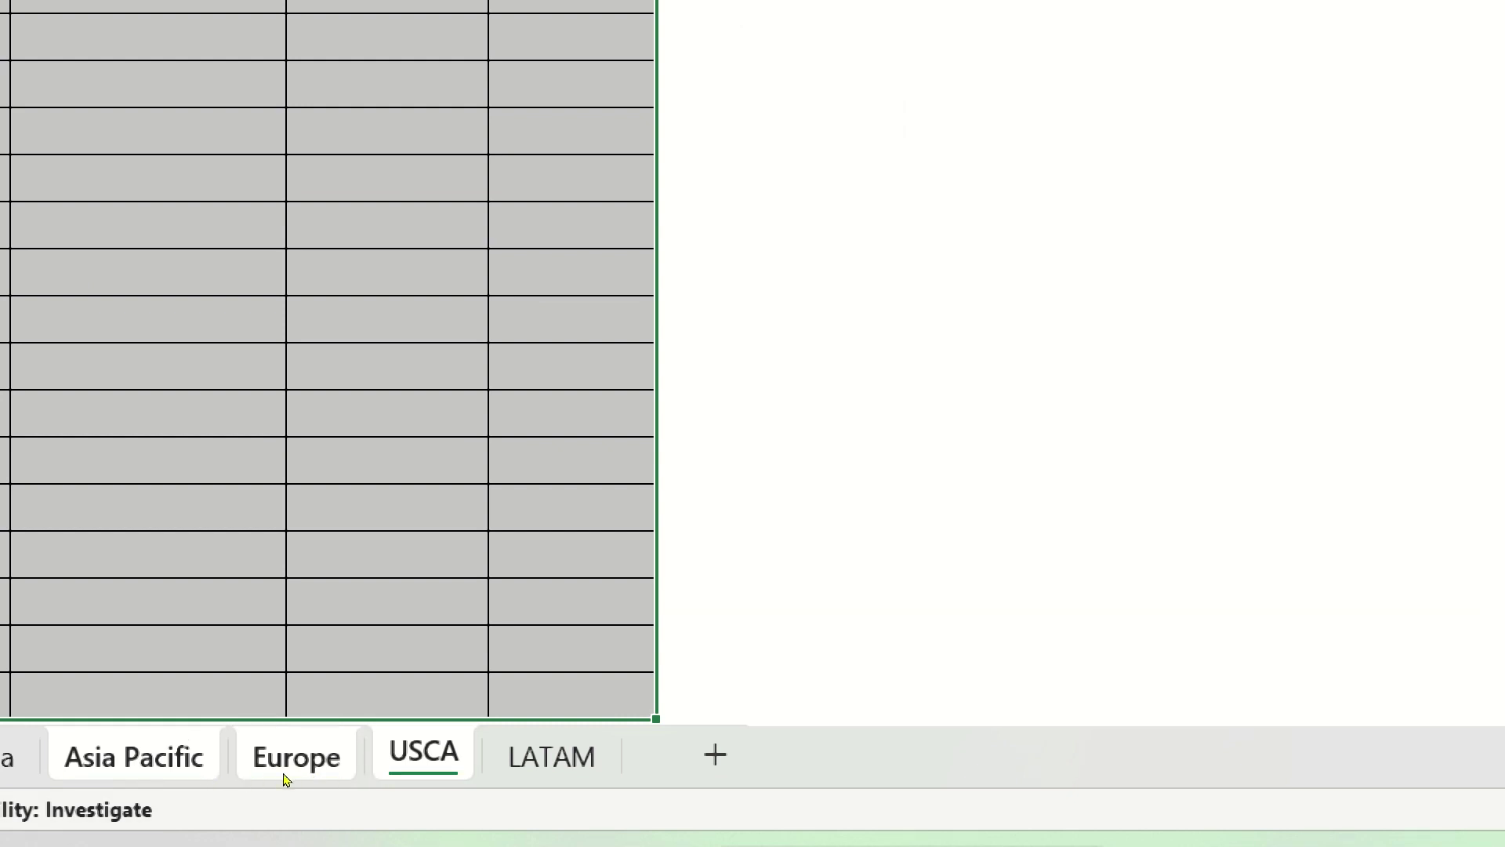
pyautogui.click(282, 772)
pyautogui.click(232, 775)
pyautogui.click(298, 776)
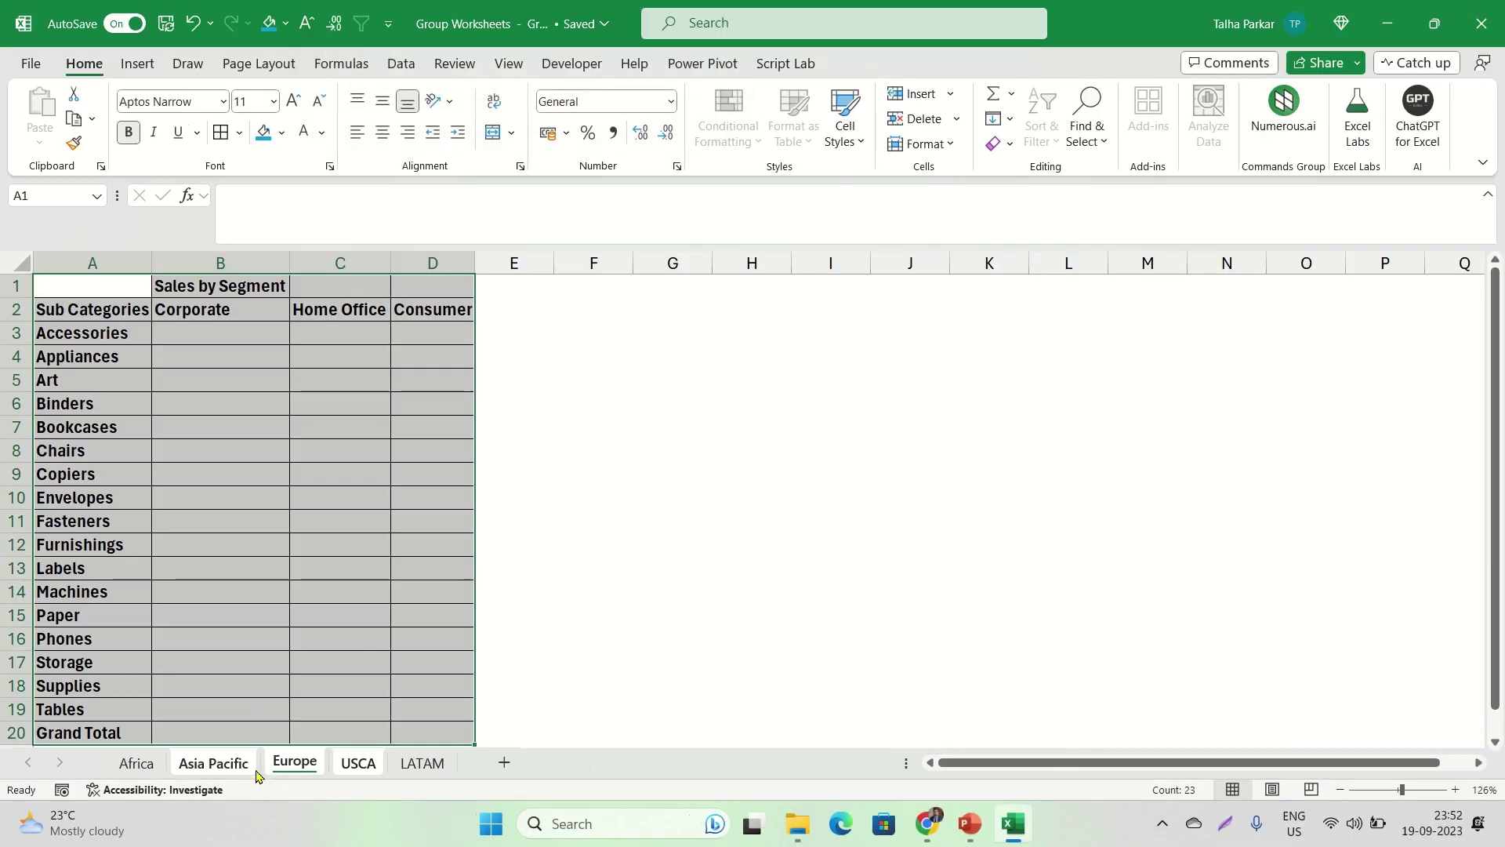
pyautogui.click(154, 778)
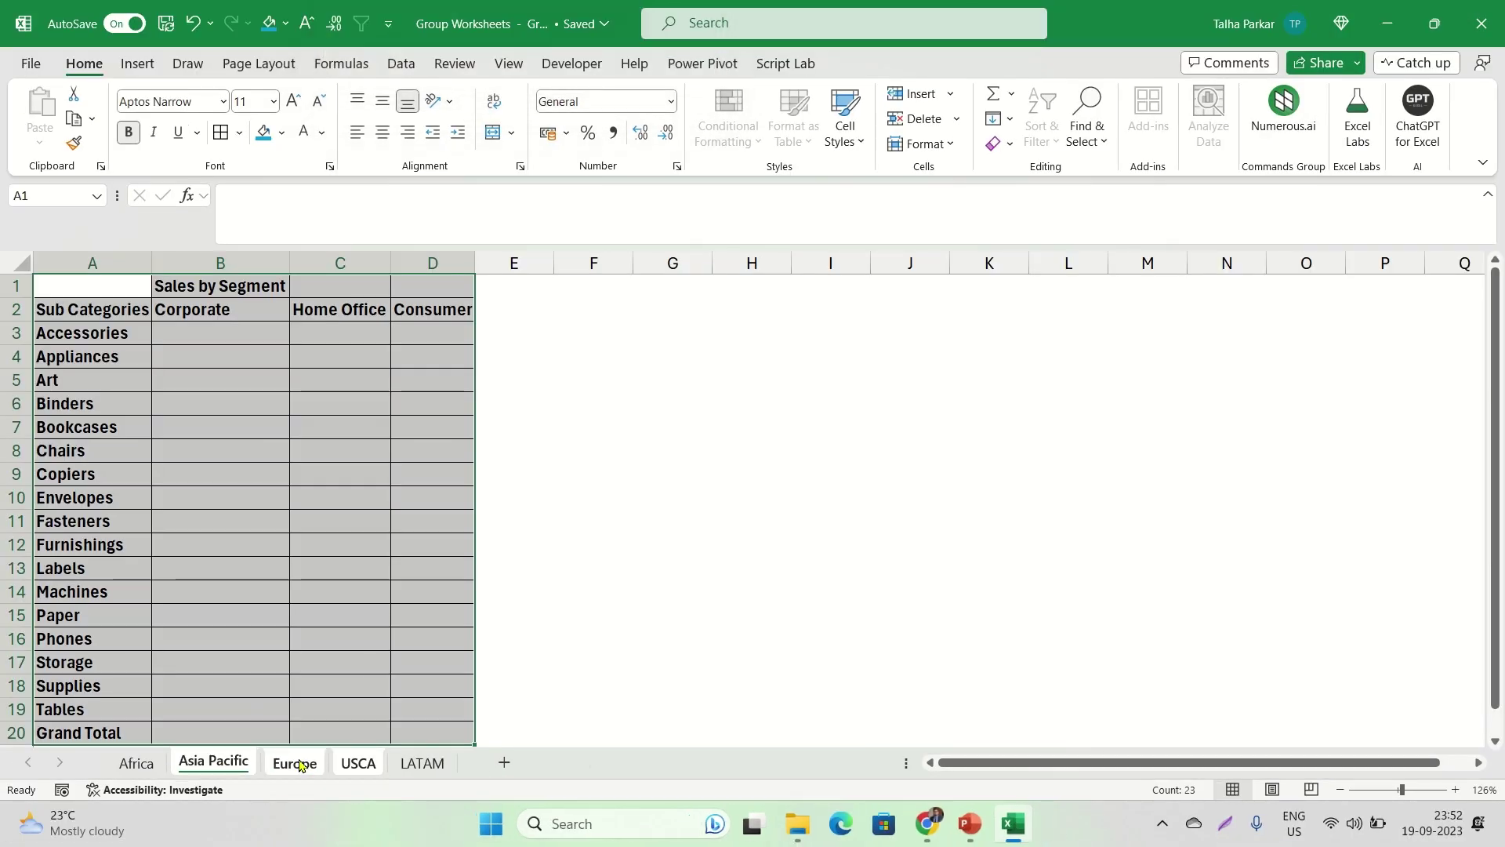
# Ungroup the region sheets by switching to the LATAM sheet
pyautogui.rightClick(342, 773)
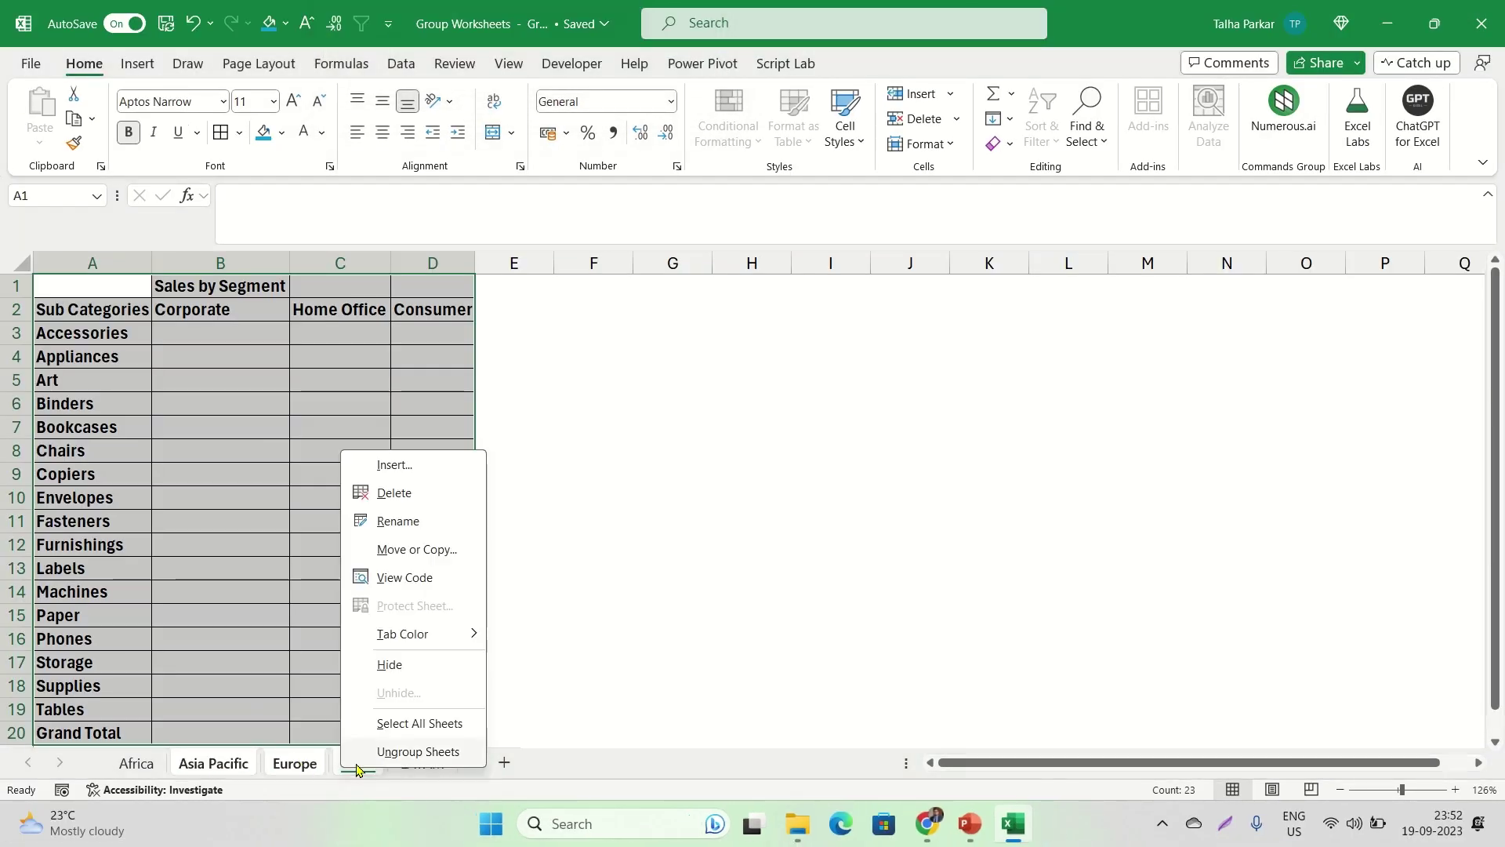
pyautogui.click(317, 771)
pyautogui.click(309, 768)
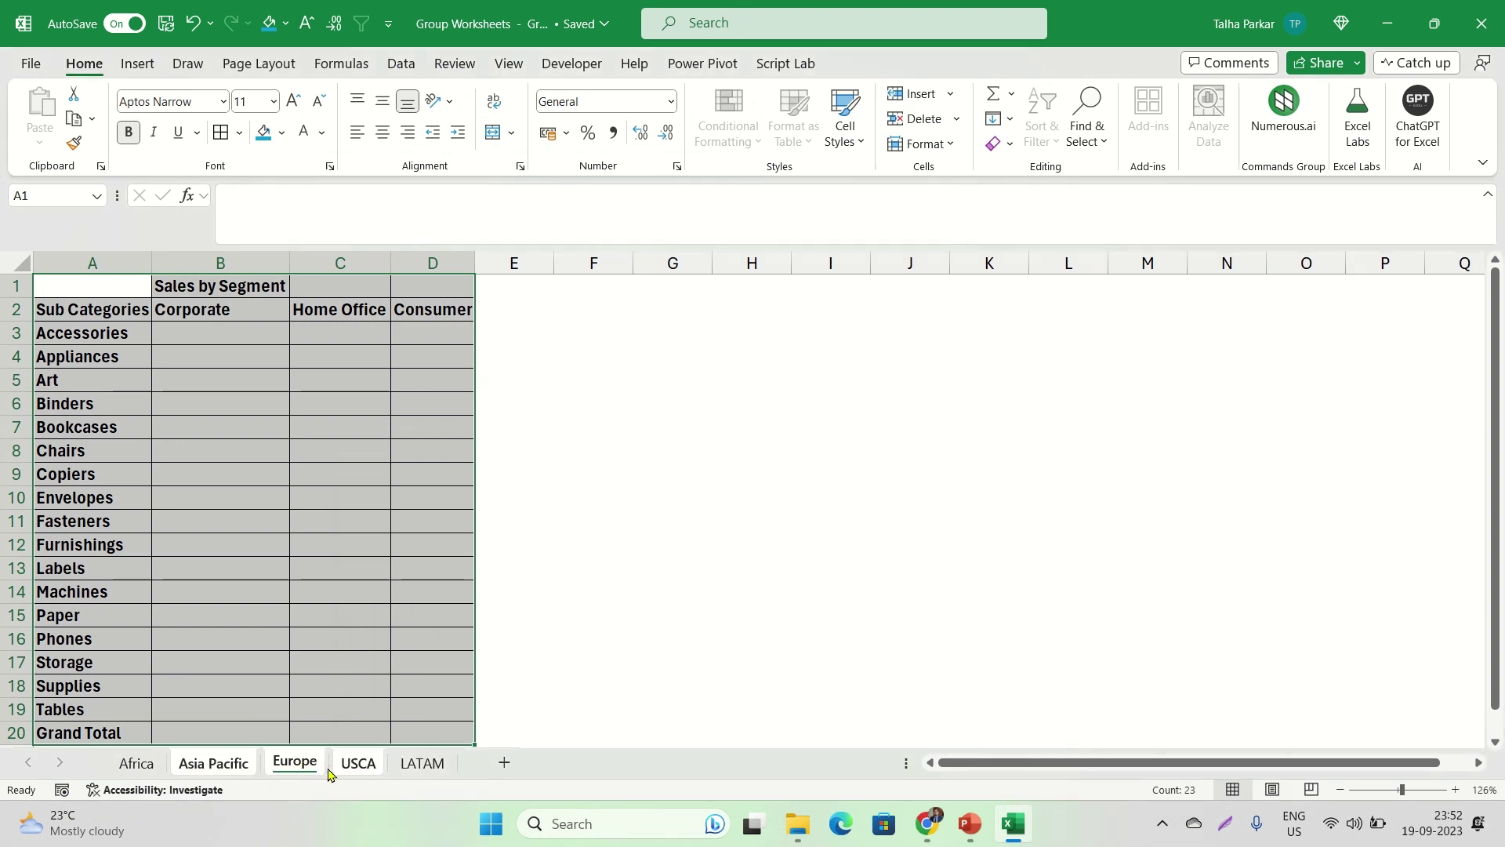
pyautogui.keyDown('ctrl'); pyautogui.click(353, 771); pyautogui.keyUp('ctrl')
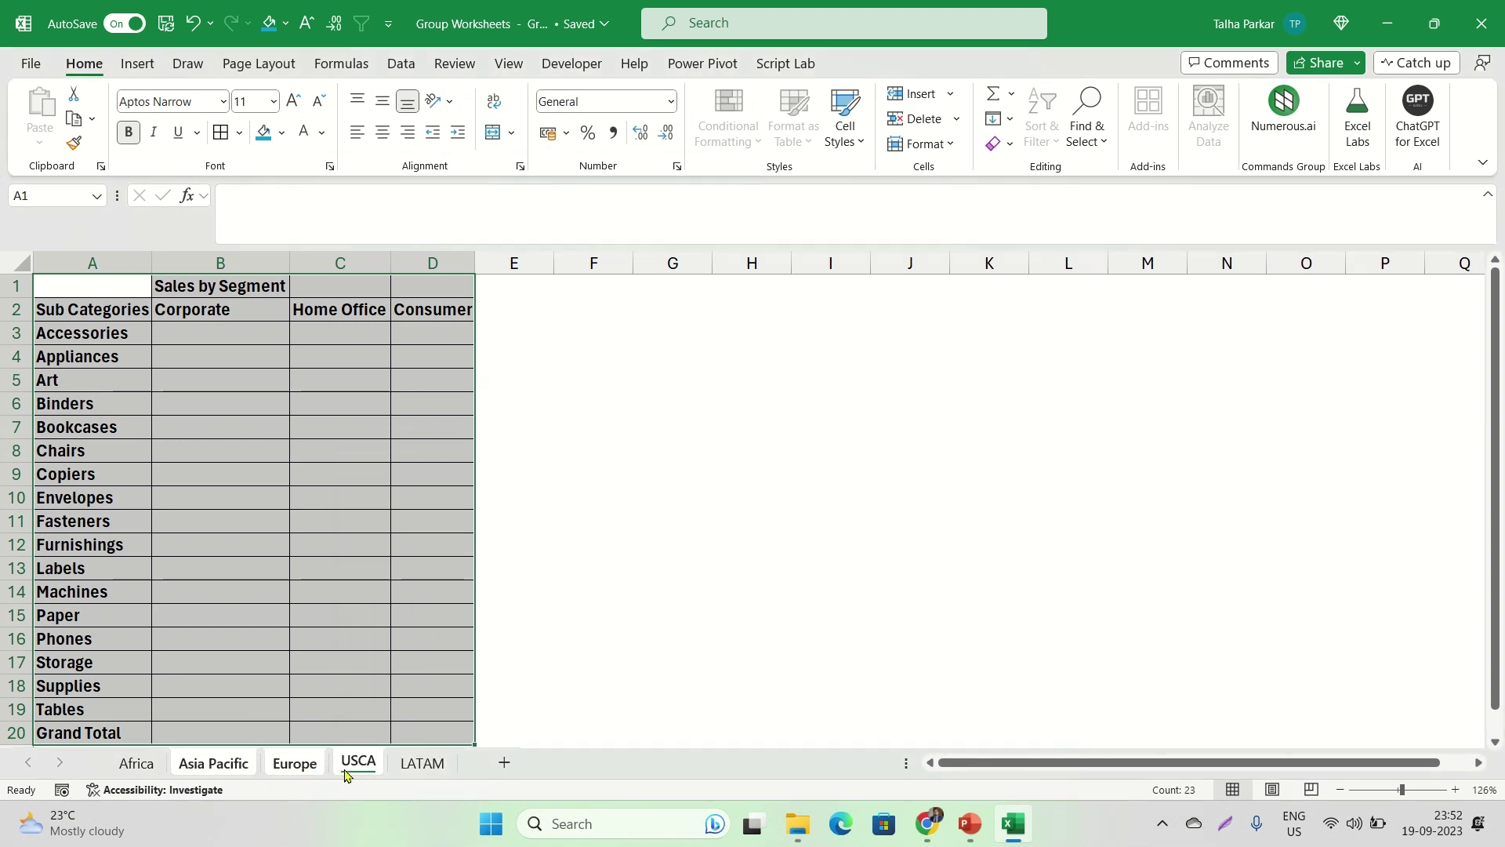
pyautogui.click(418, 770)
pyautogui.click(624, 602)
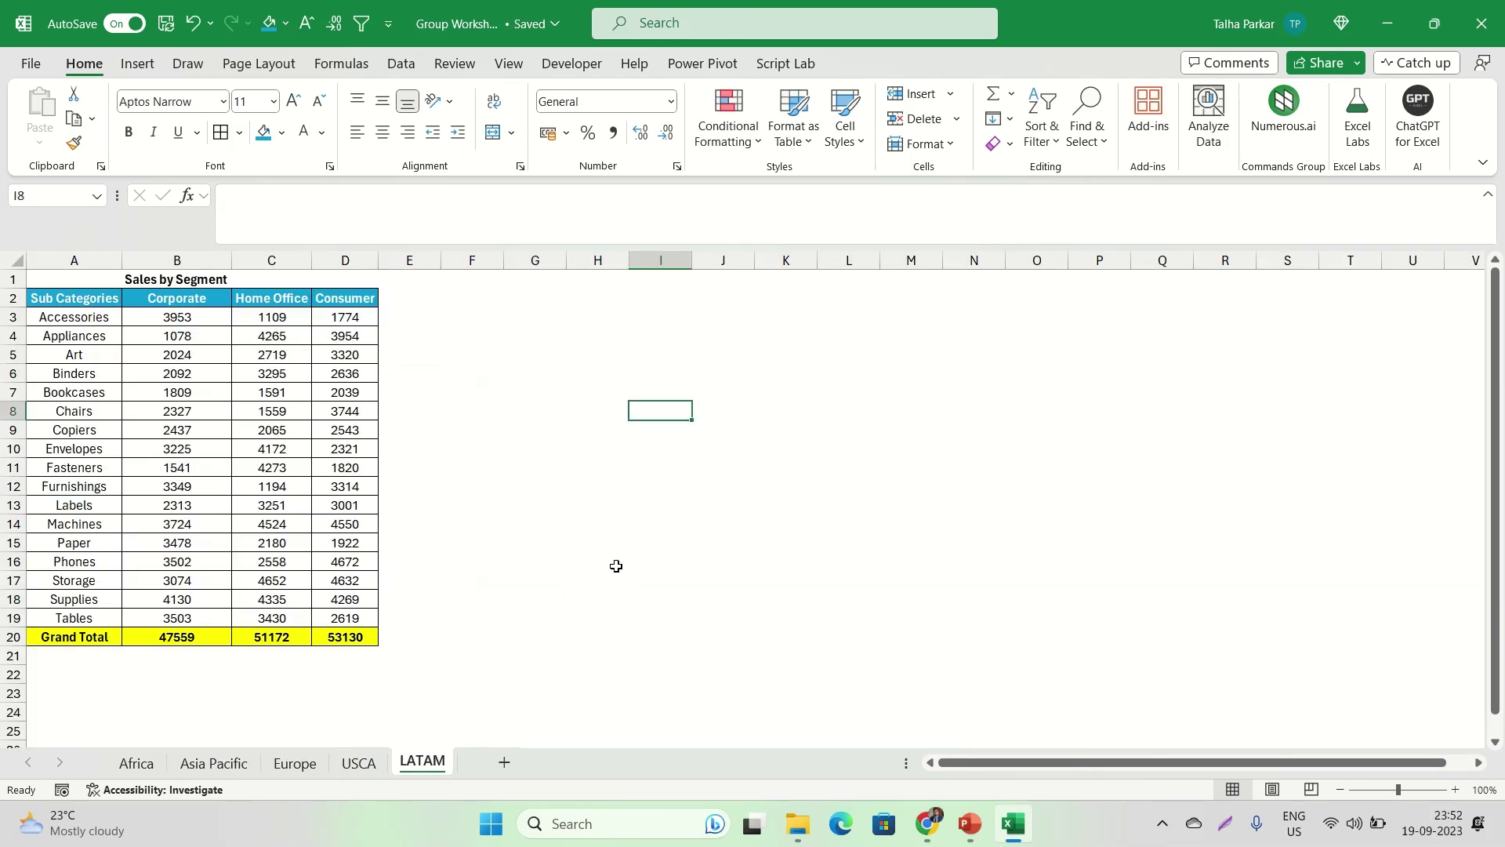
# Check the table formatting on the USCA, Europe and Asia Pacific sheets
pyautogui.click(355, 763)
pyautogui.click(294, 763)
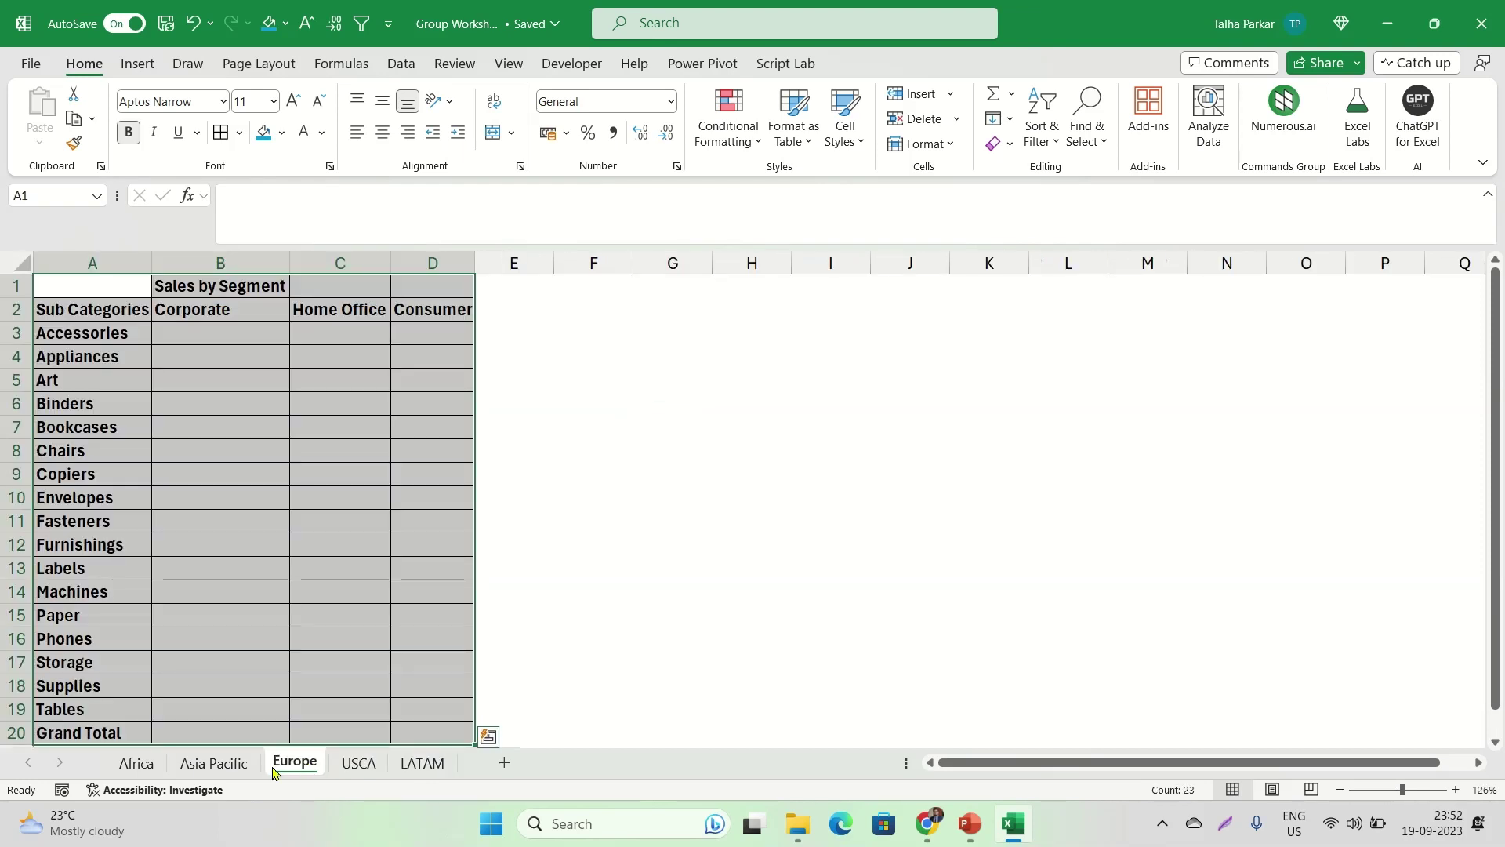
pyautogui.click(213, 763)
pyautogui.rightClick(229, 772)
pyautogui.press('Escape')
pyautogui.click(295, 764)
pyautogui.click(358, 763)
# Select A1:B3 on USCA and compare it with the Asia Pacific and Europe tables
pyautogui.moveTo(132, 293); pyautogui.dragTo(279, 335)
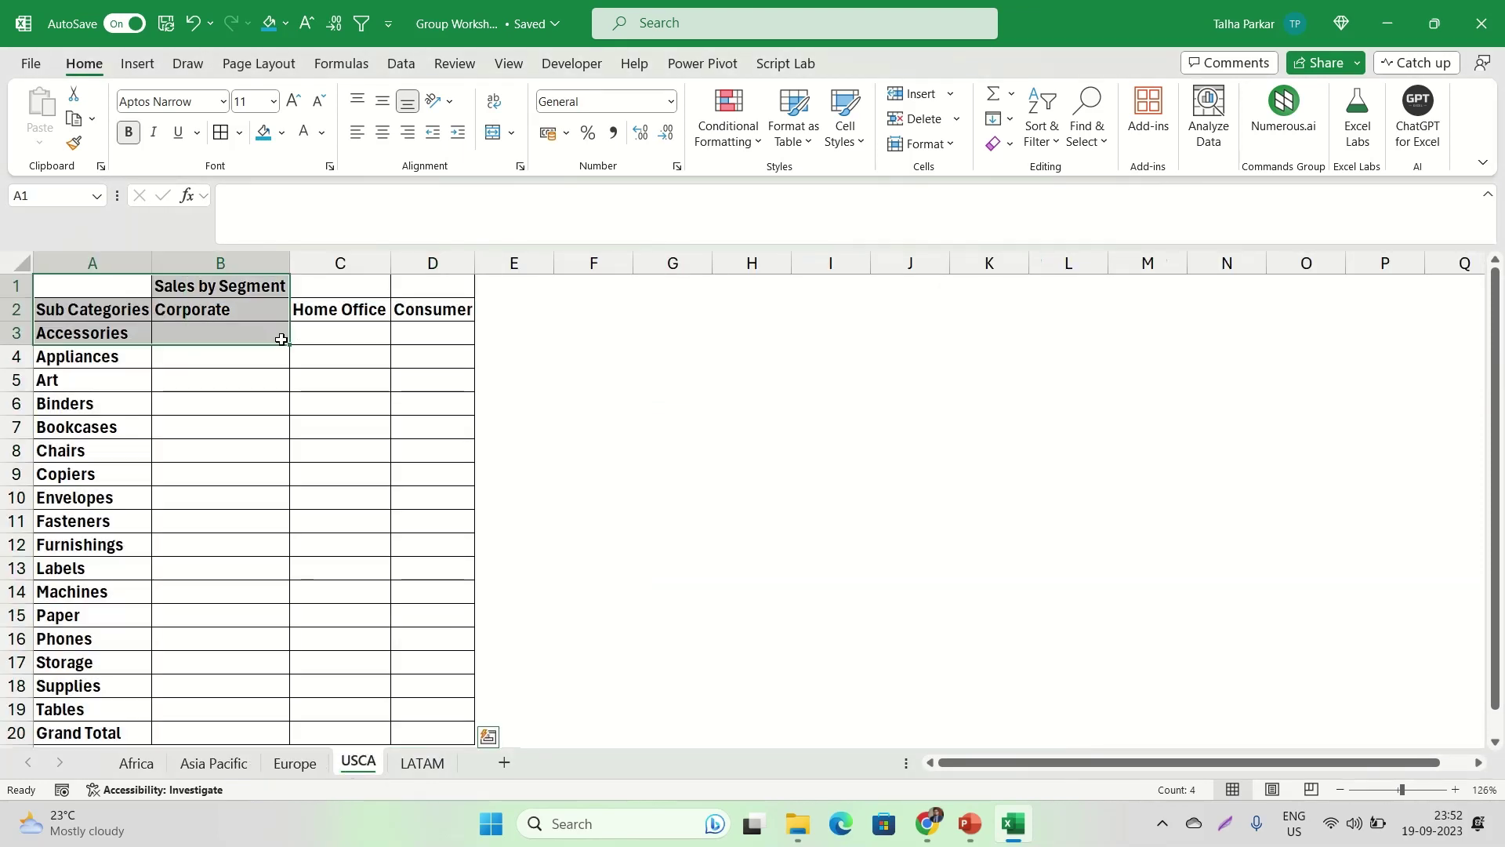
pyautogui.click(240, 764)
pyautogui.click(294, 763)
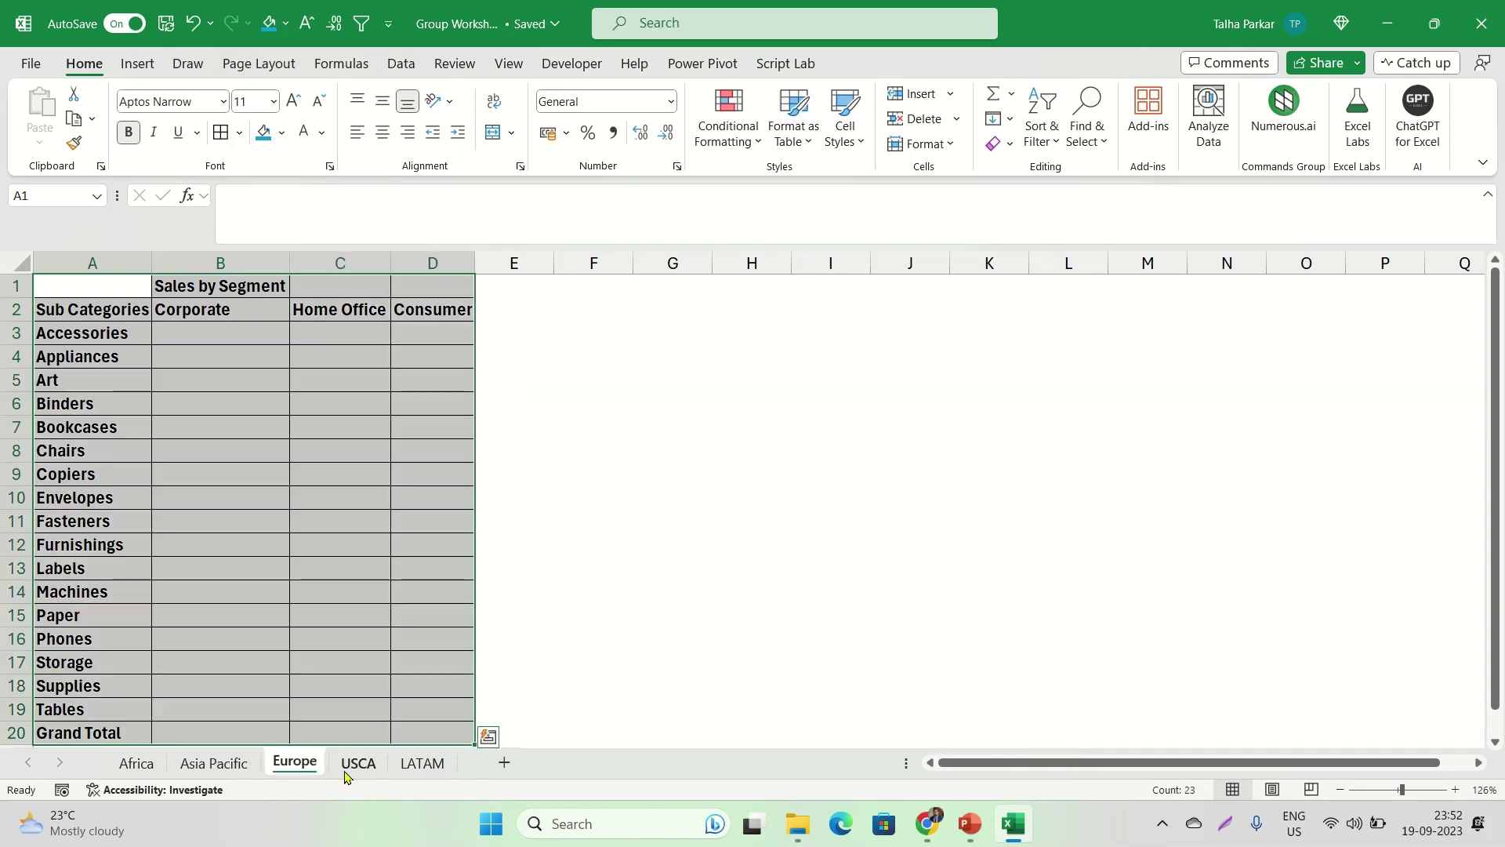
pyautogui.click(358, 762)
pyautogui.click(295, 763)
pyautogui.click(235, 763)
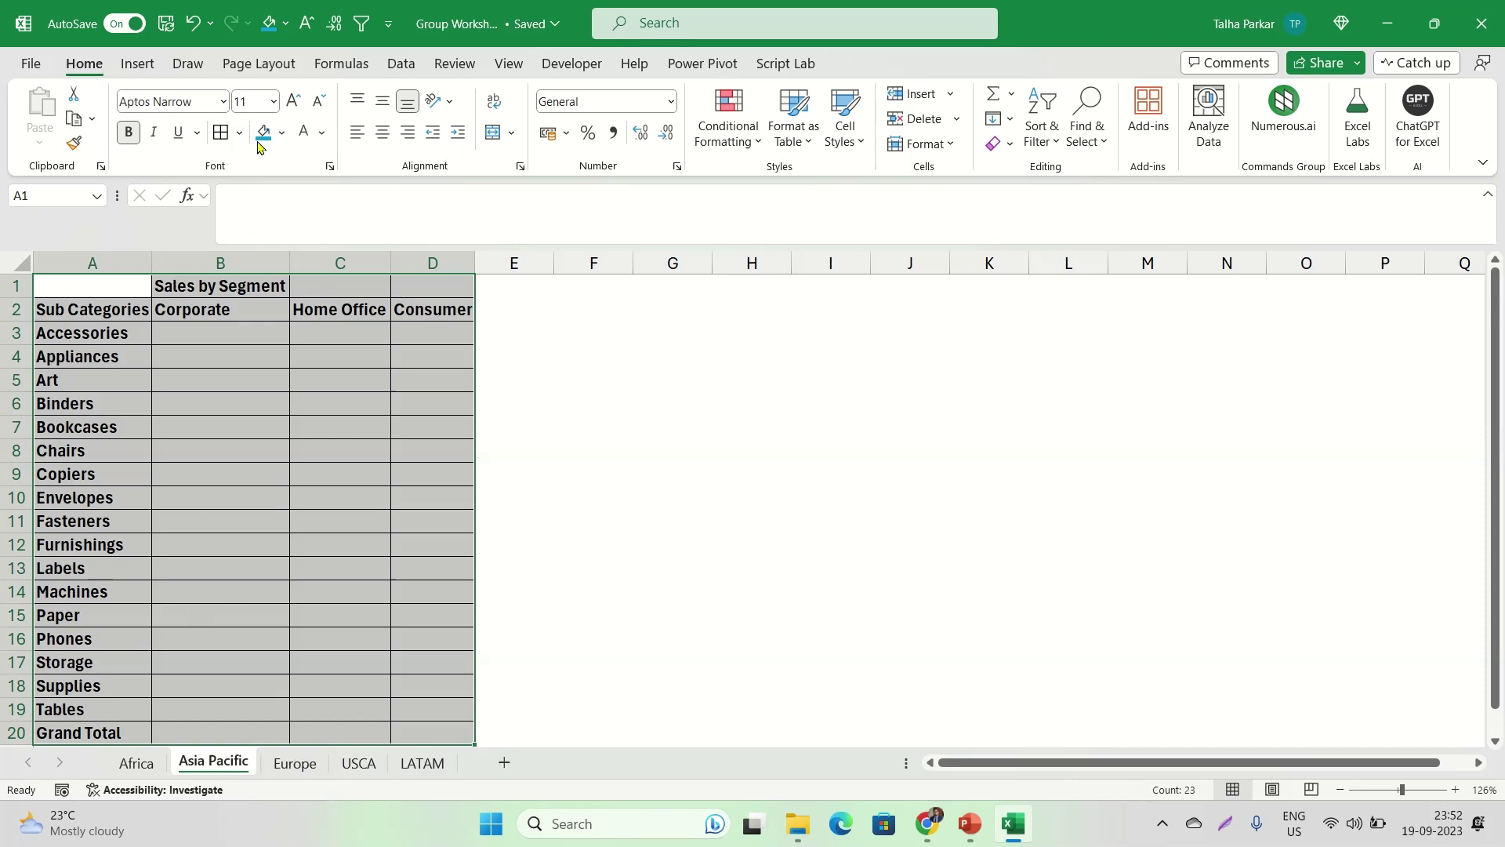
# Fill the Asia Pacific table A1:D20 dark grey and check that Europe and USCA are unchanged
pyautogui.click(281, 132)
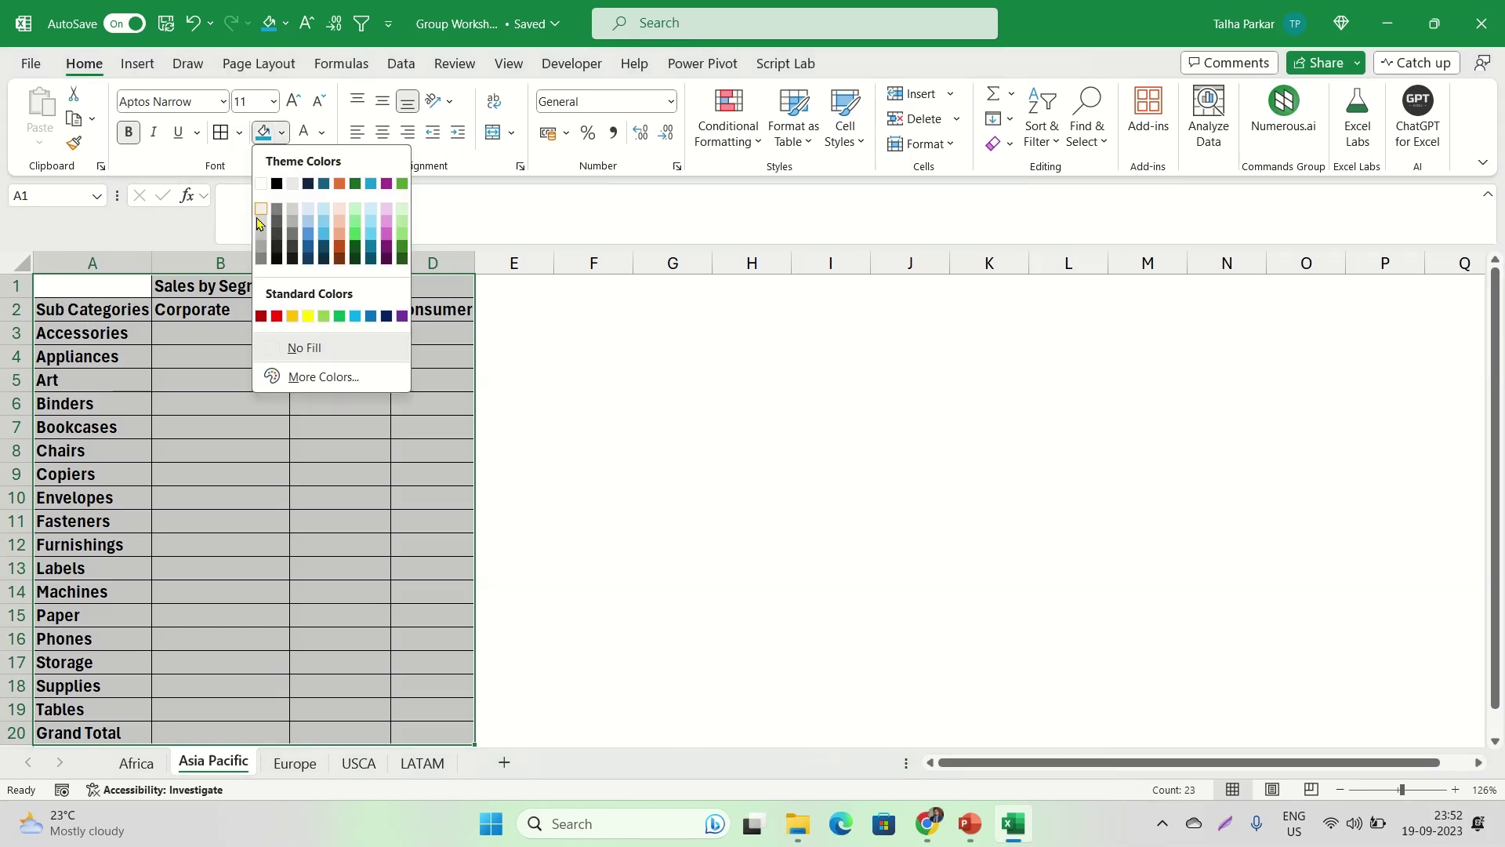
pyautogui.click(261, 244)
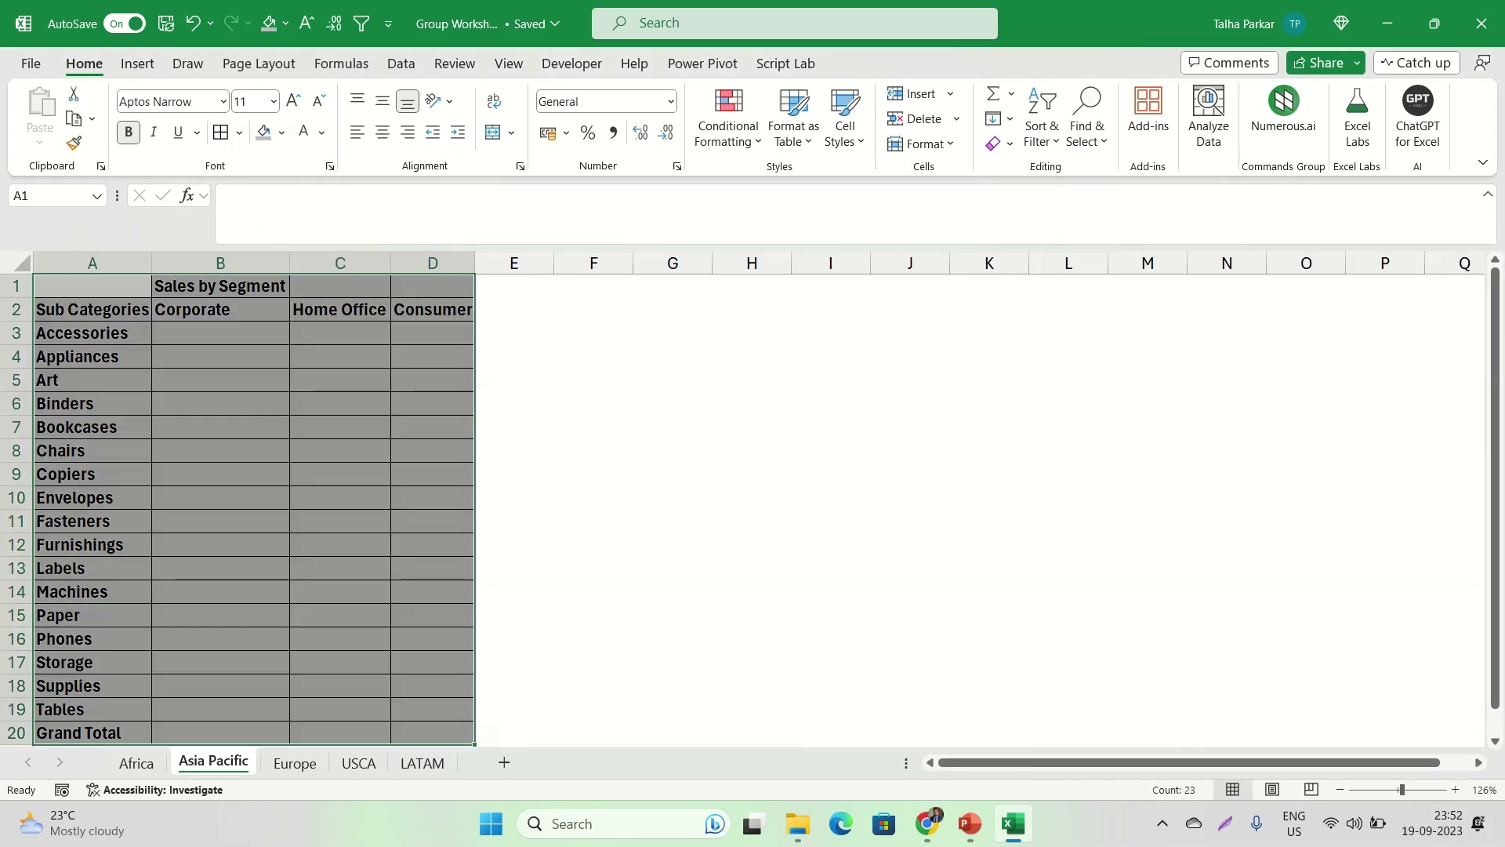
pyautogui.click(295, 762)
pyautogui.click(358, 762)
pyautogui.click(313, 609)
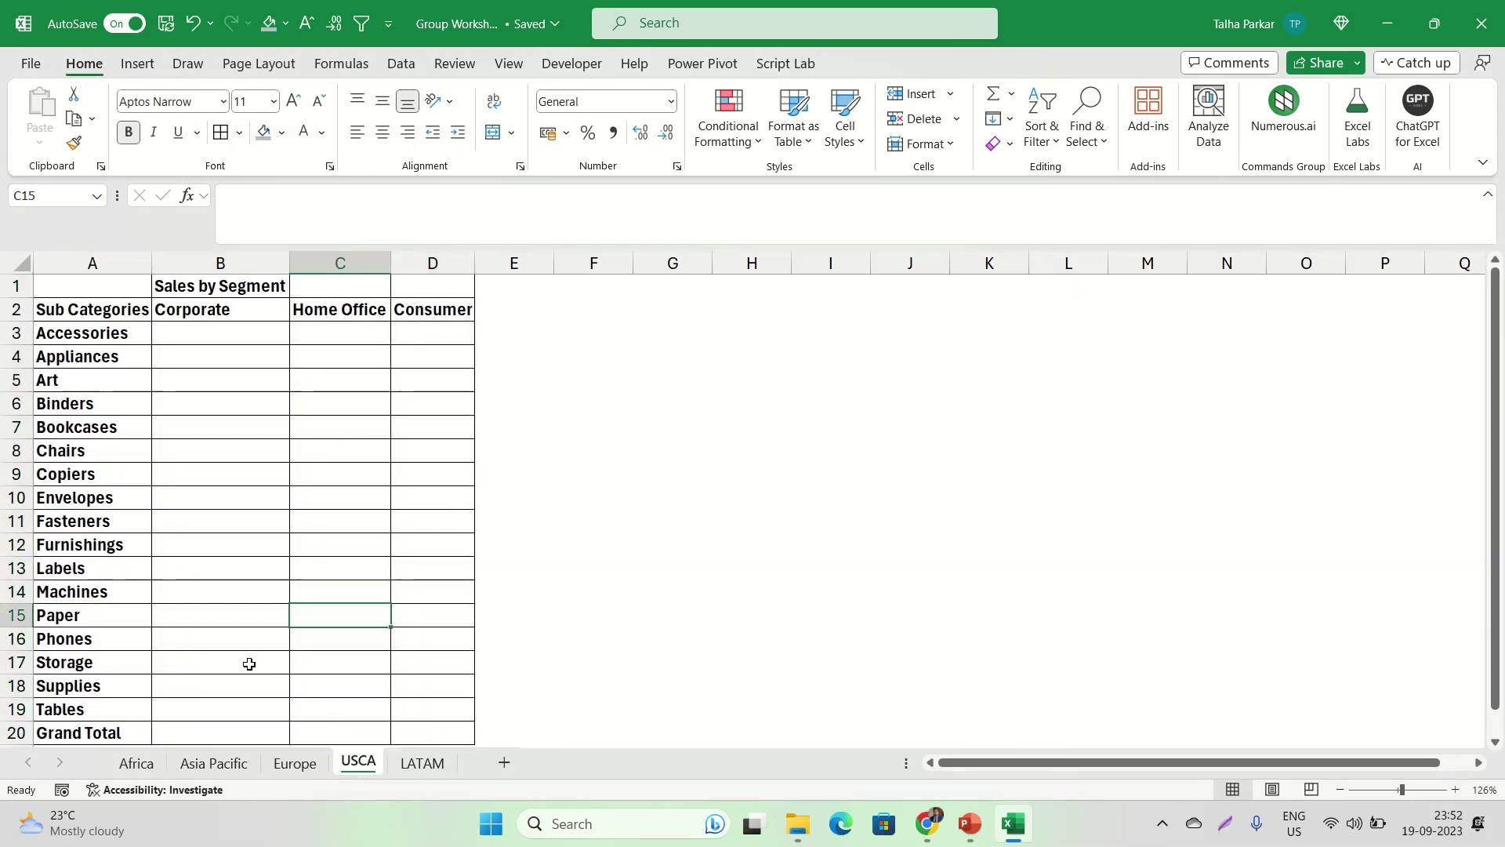
# Compare the Europe, USCA and Asia Pacific tables, ending on Asia Pacific
pyautogui.click(295, 762)
pyautogui.click(220, 663)
pyautogui.click(358, 762)
pyautogui.click(214, 762)
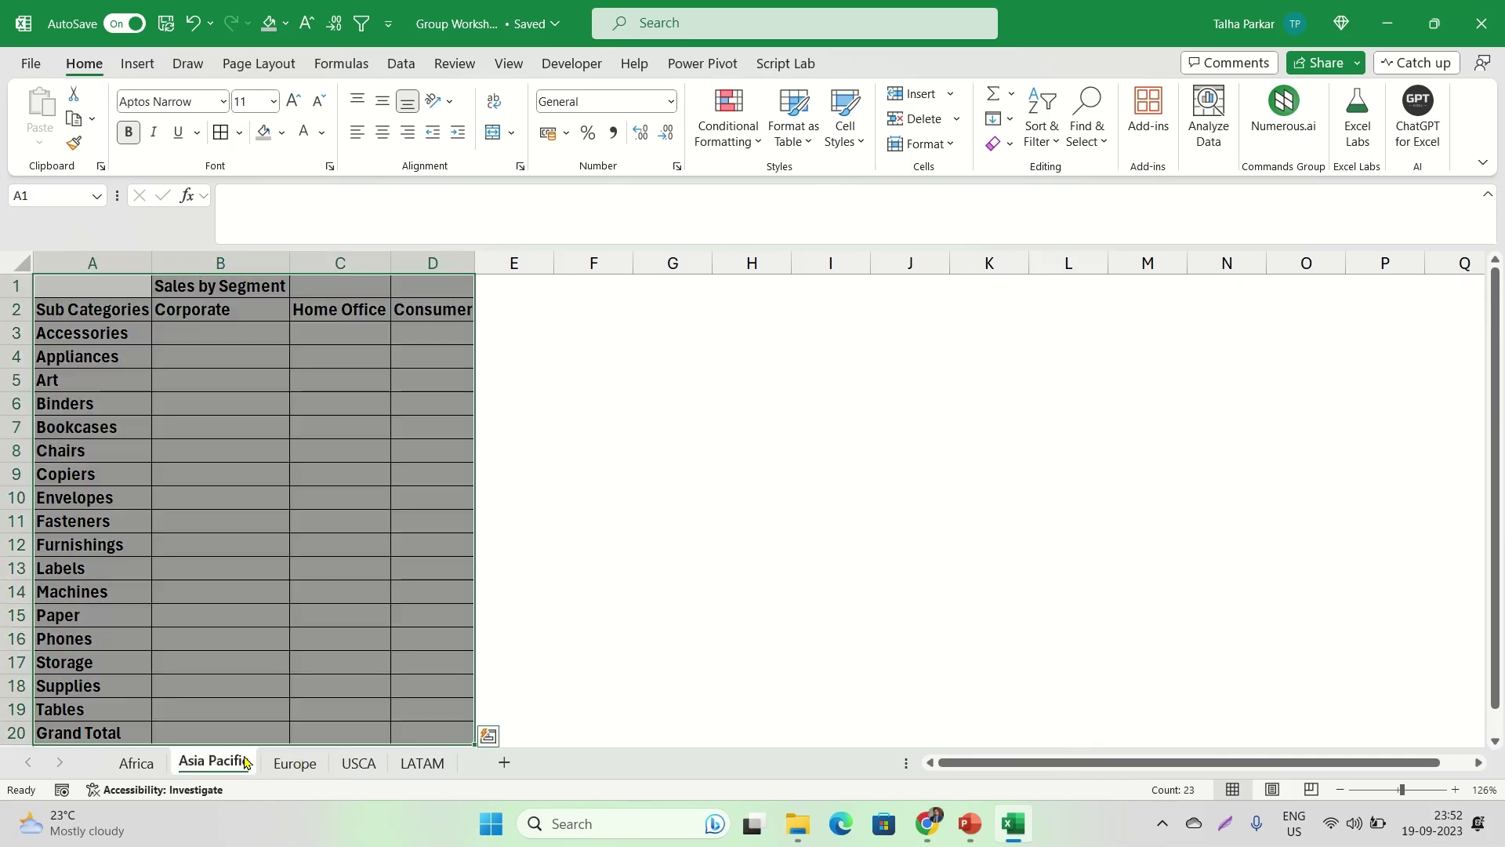
pyautogui.click(295, 762)
pyautogui.click(214, 762)
pyautogui.click(295, 762)
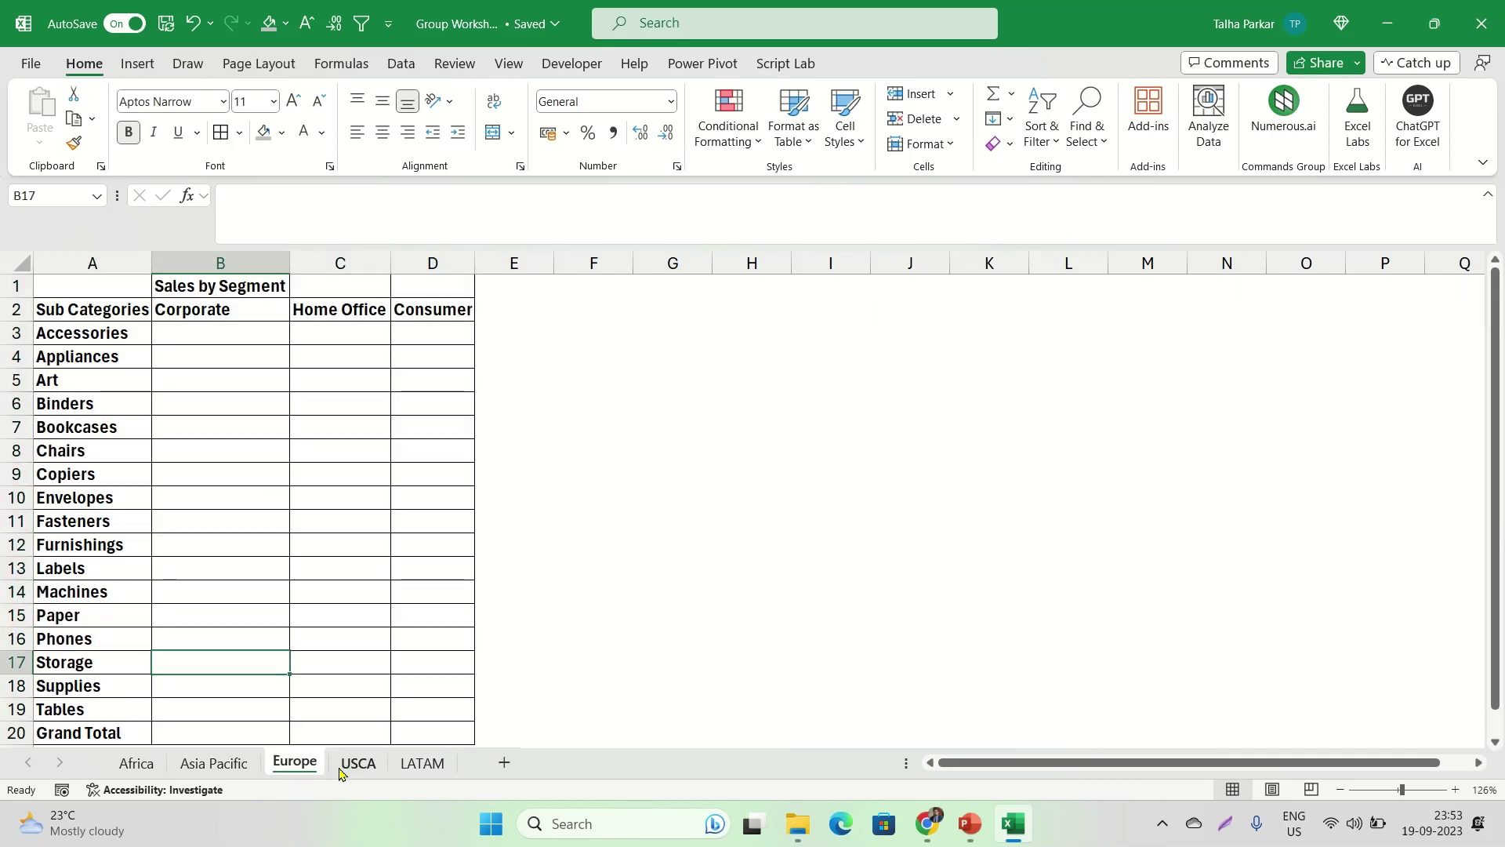
pyautogui.click(358, 762)
pyautogui.click(214, 762)
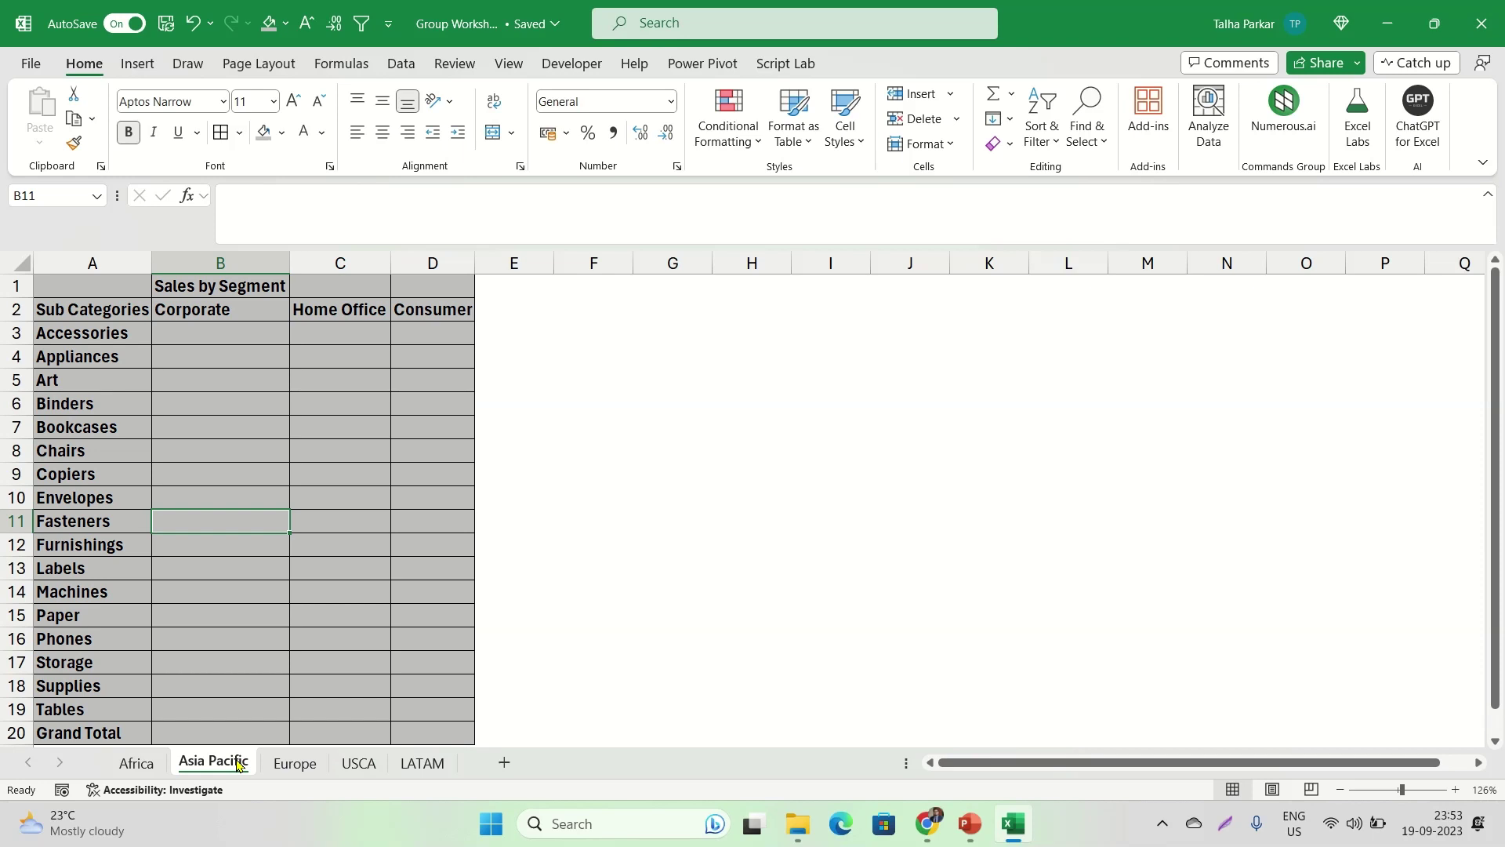
# Regroup Europe and USCA with the Asia Pacific sheet
pyautogui.keyDown('ctrl'); pyautogui.click(275, 772); pyautogui.keyUp('ctrl')
pyautogui.keyDown('ctrl'); pyautogui.click(355, 764); pyautogui.keyUp('ctrl')
pyautogui.rightClick(354, 767)
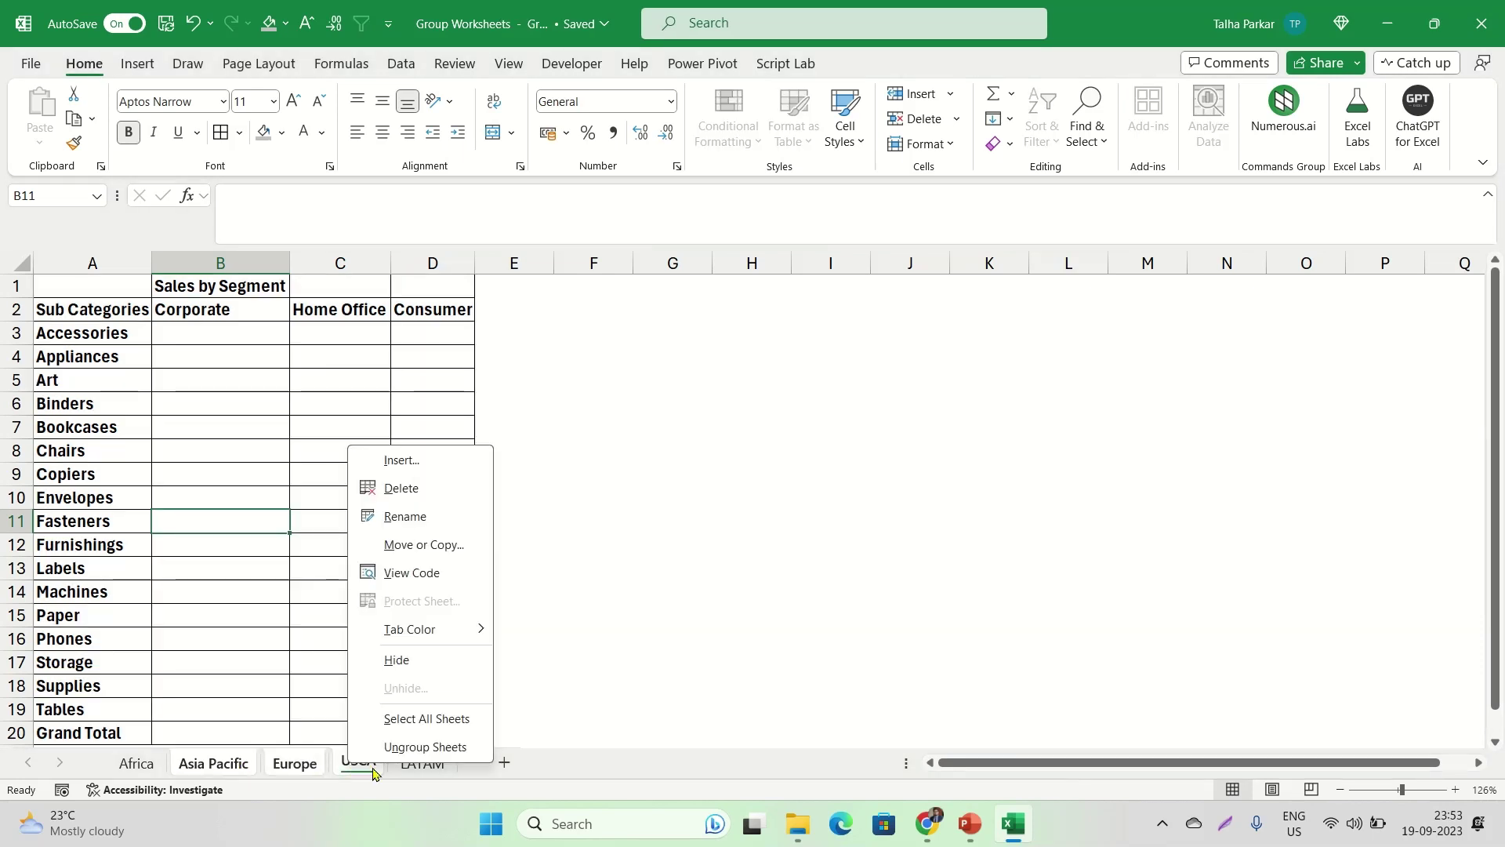
# Dismiss the sheet menu and compare the grouped Europe and Asia Pacific sheets
pyautogui.press('Escape')
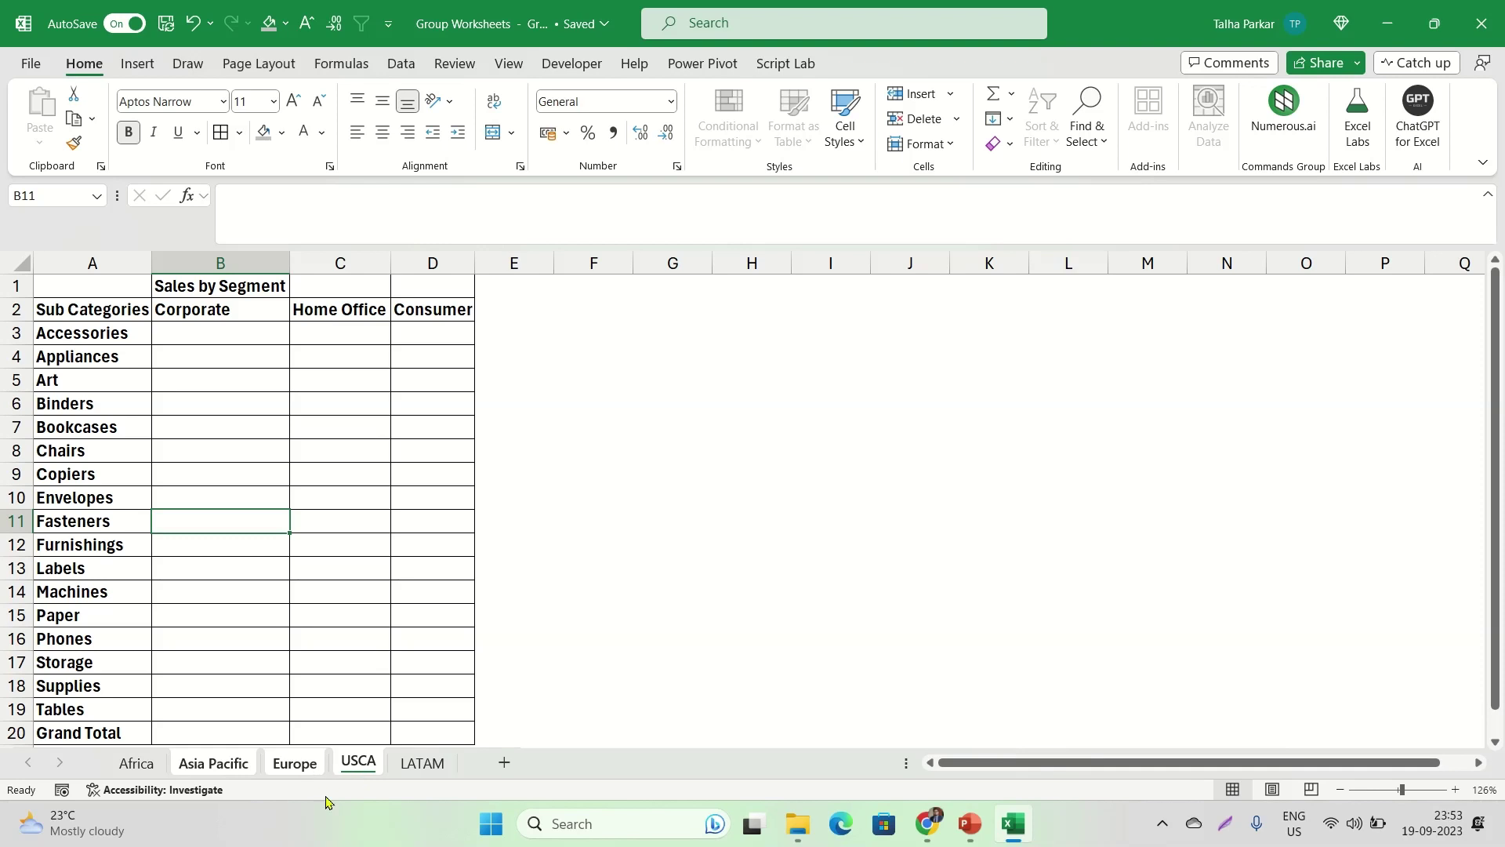
pyautogui.click(295, 764)
pyautogui.click(235, 763)
pyautogui.click(282, 764)
pyautogui.click(239, 760)
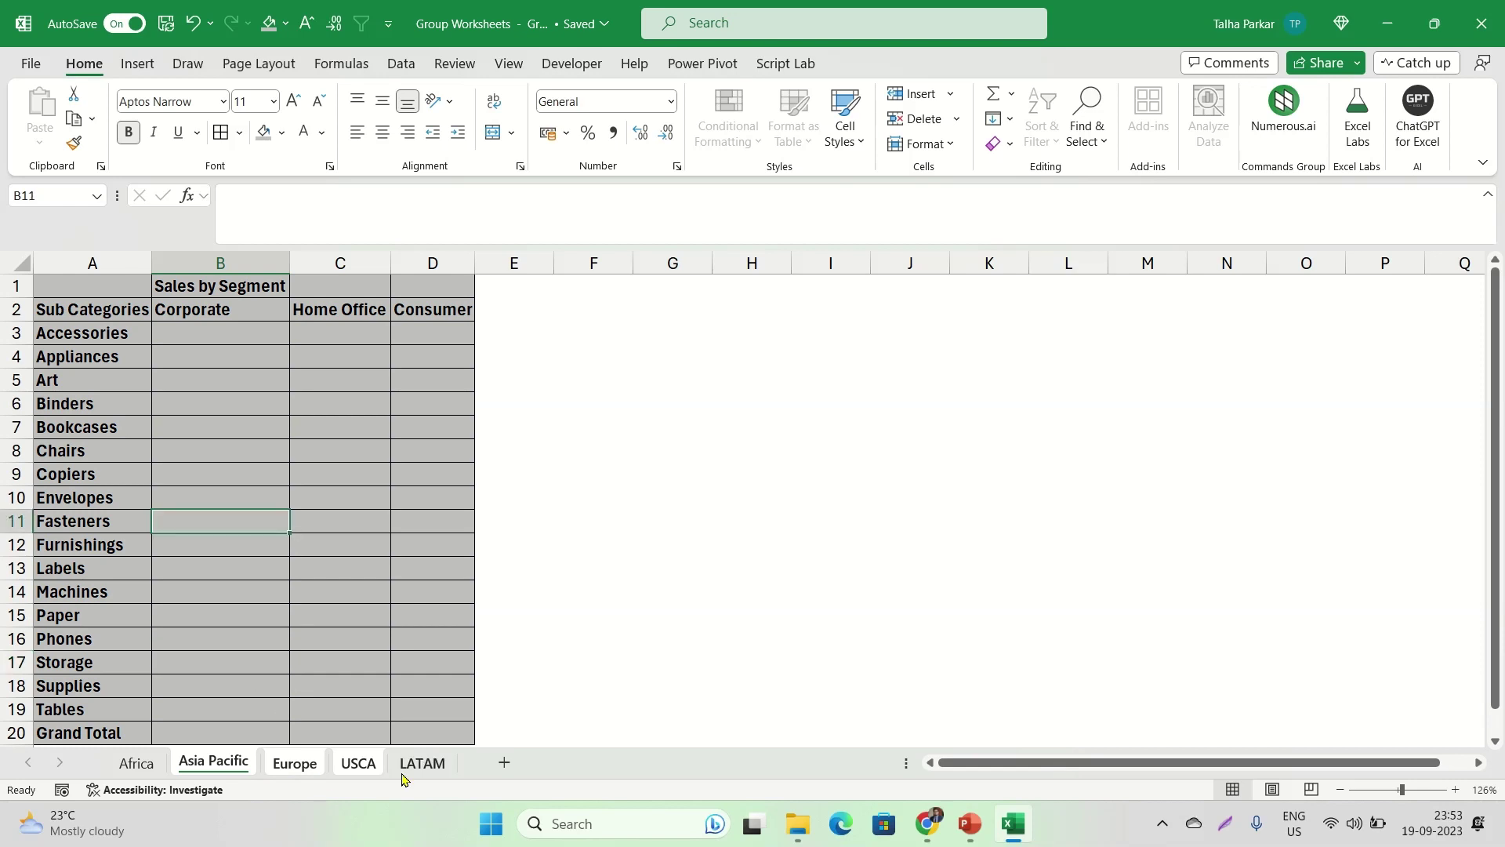
# Ungroup the region sheets and move LATAM to sit right after Africa
pyautogui.rightClick(349, 767)
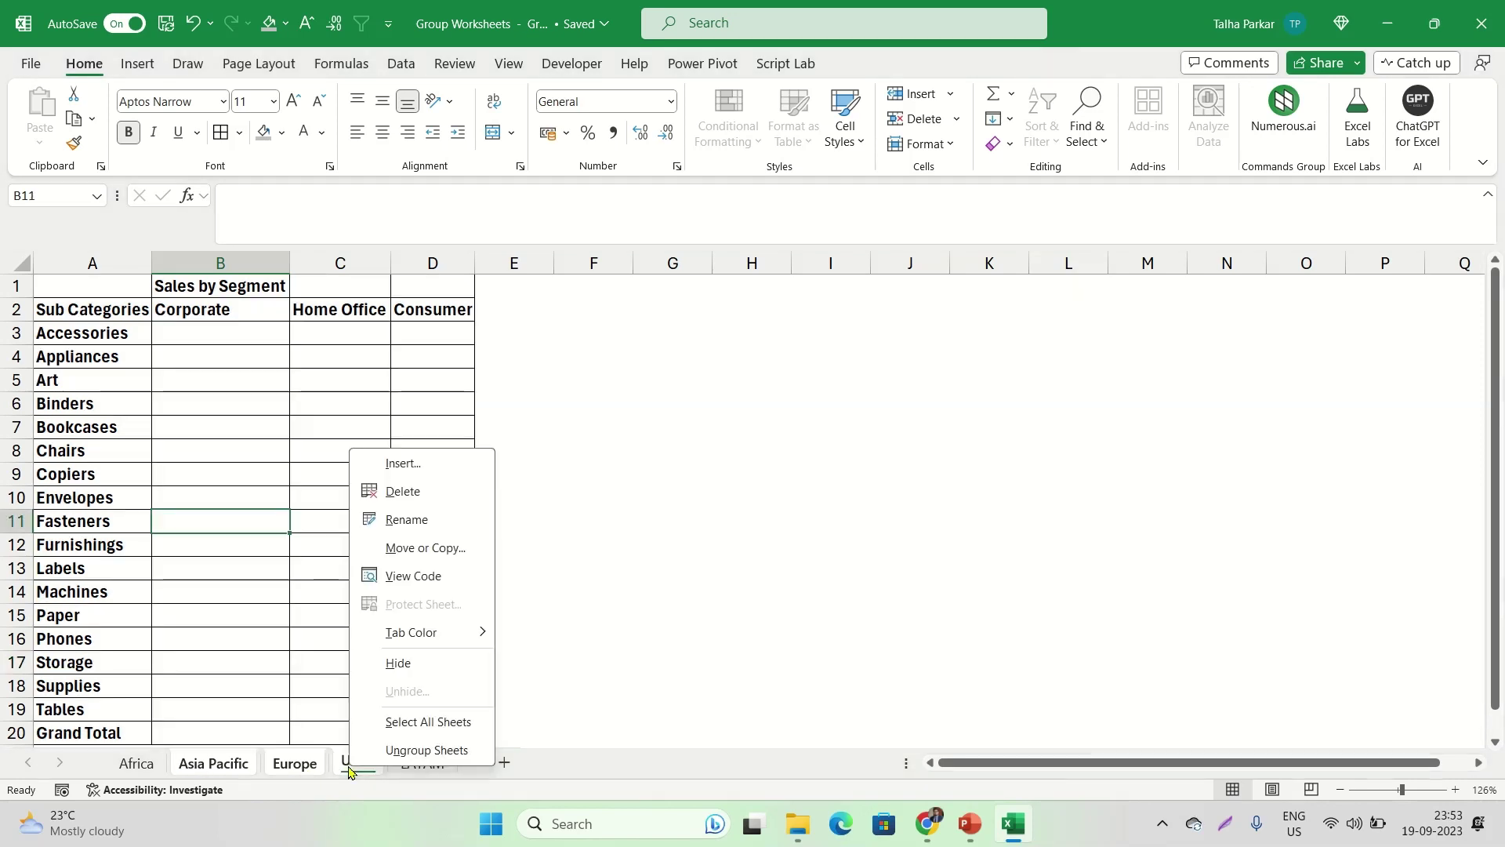
pyautogui.click(417, 751)
pyautogui.click(423, 762)
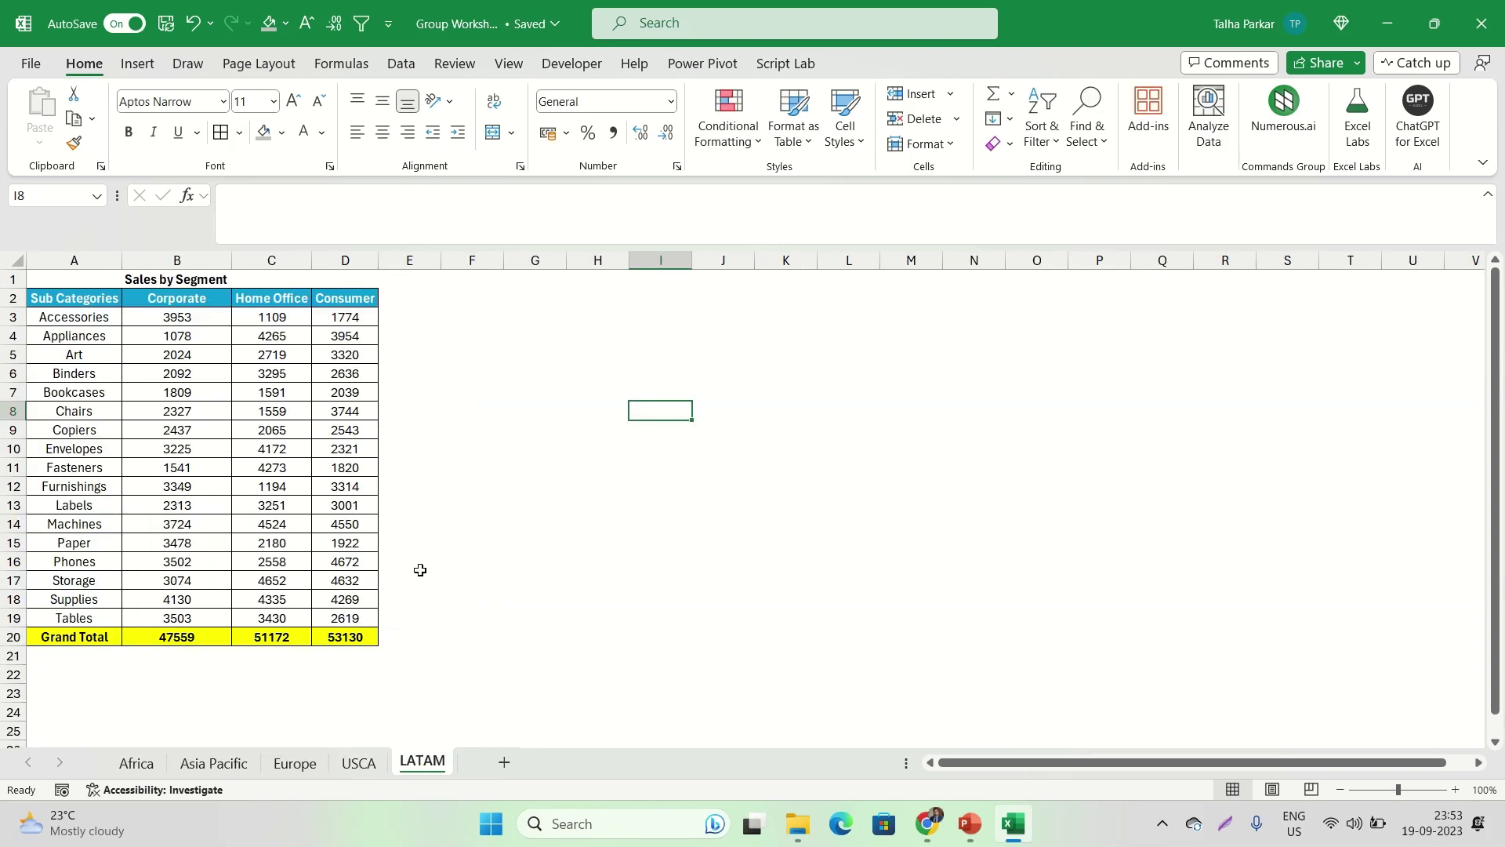
pyautogui.click(412, 543)
pyautogui.click(306, 558)
pyautogui.click(213, 762)
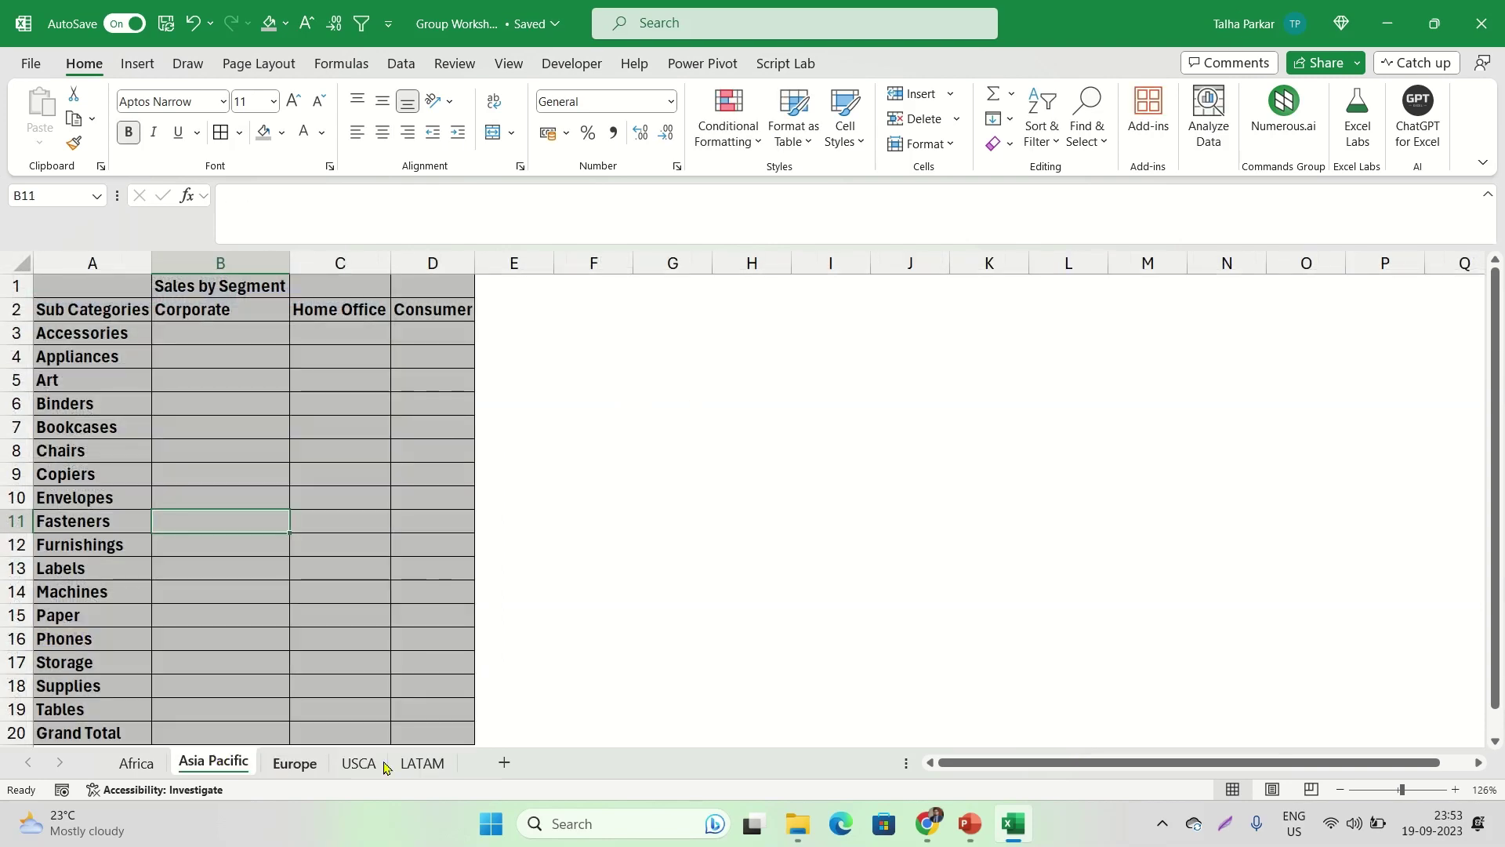
pyautogui.moveTo(422, 763); pyautogui.dragTo(188, 764)
# Check each region's table, selecting C19, D20 and C20 on Asia Pacific
pyautogui.click(149, 764)
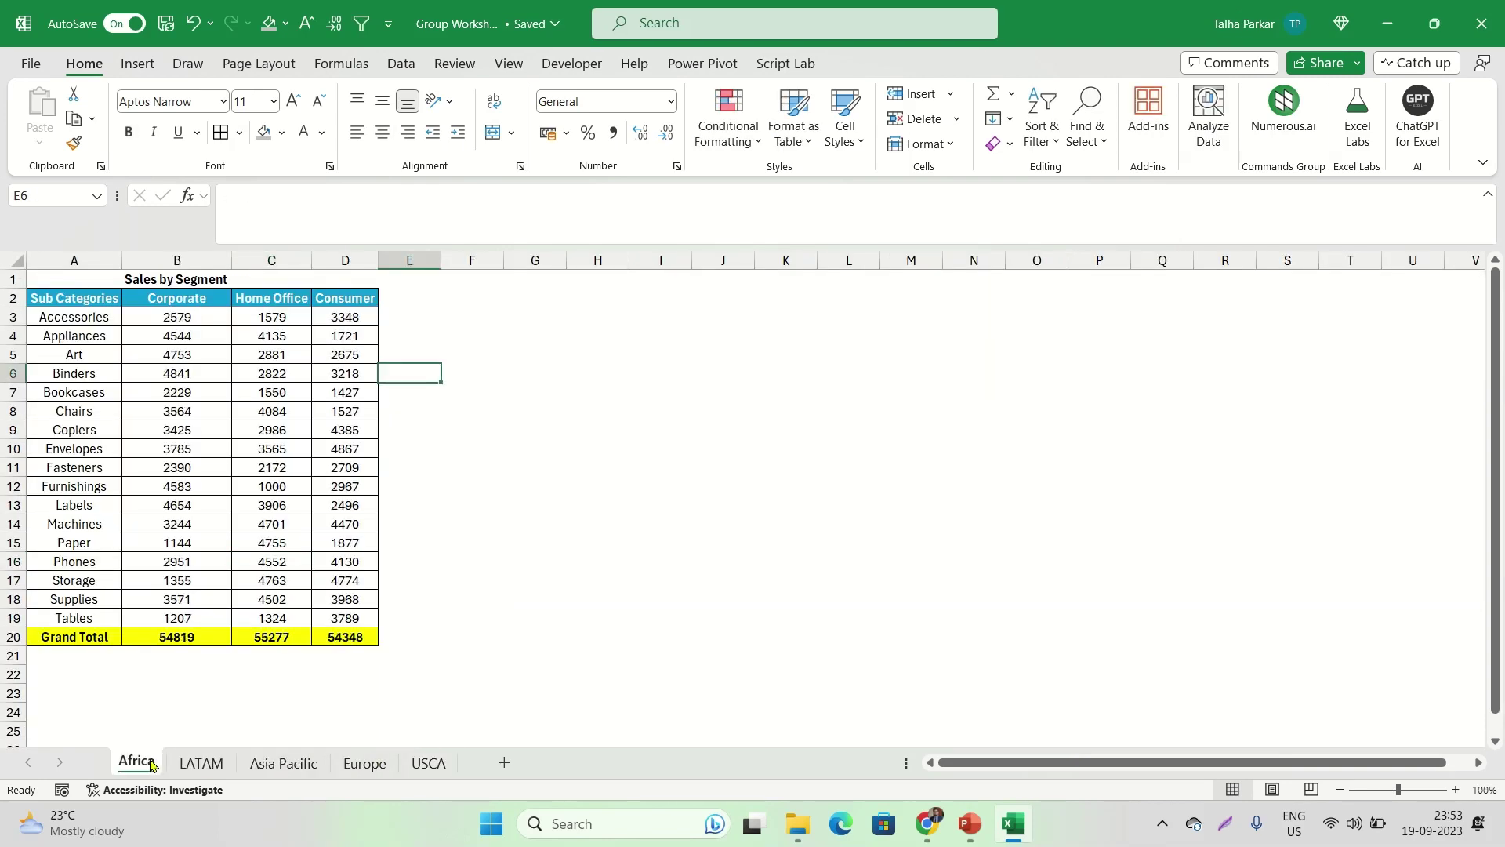
pyautogui.click(201, 763)
pyautogui.click(284, 762)
pyautogui.click(364, 763)
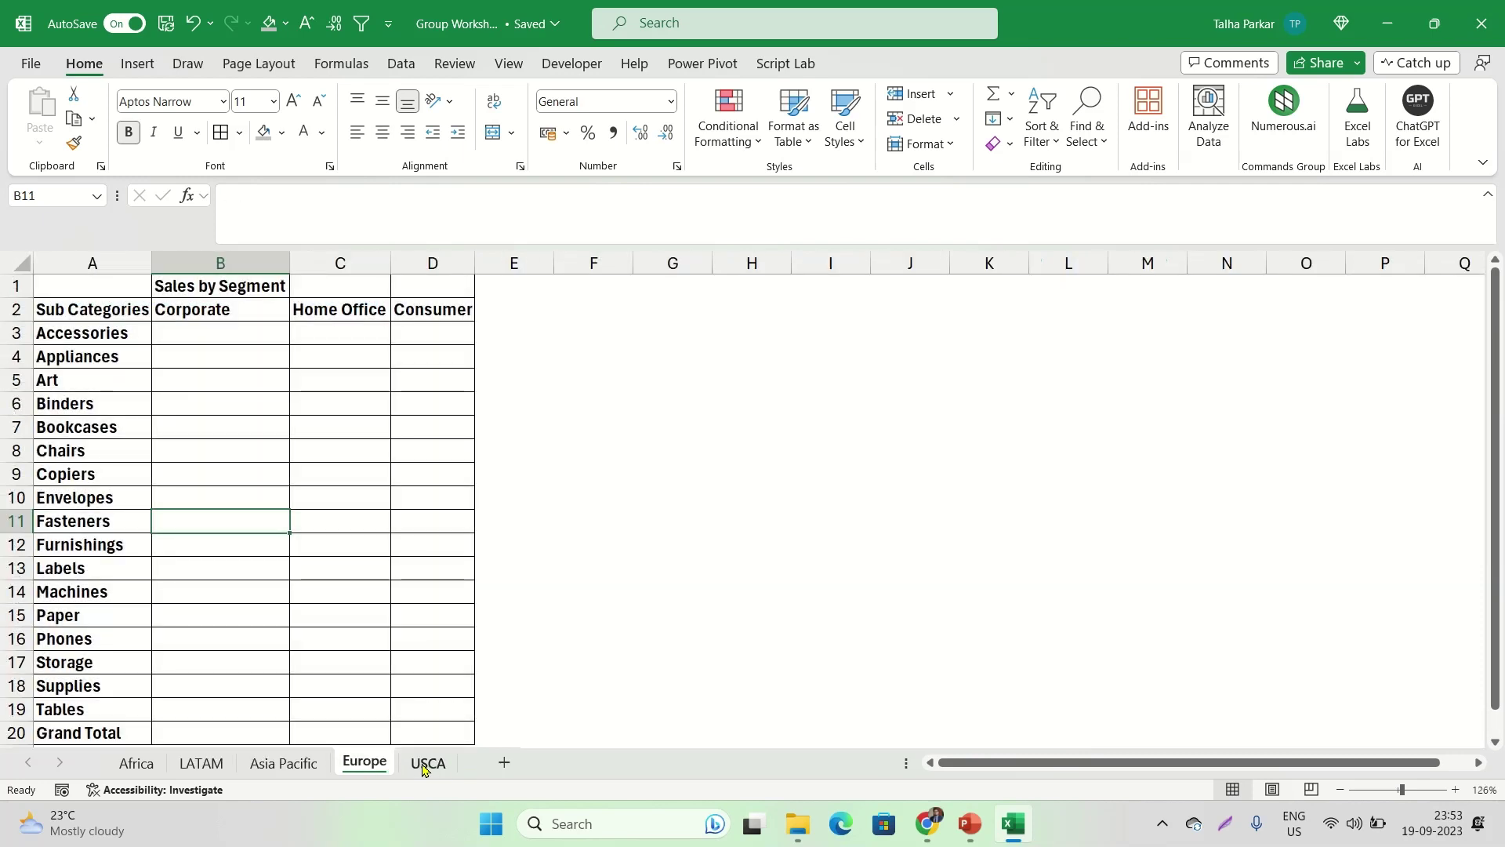
pyautogui.click(423, 763)
pyautogui.click(290, 763)
pyautogui.click(349, 710)
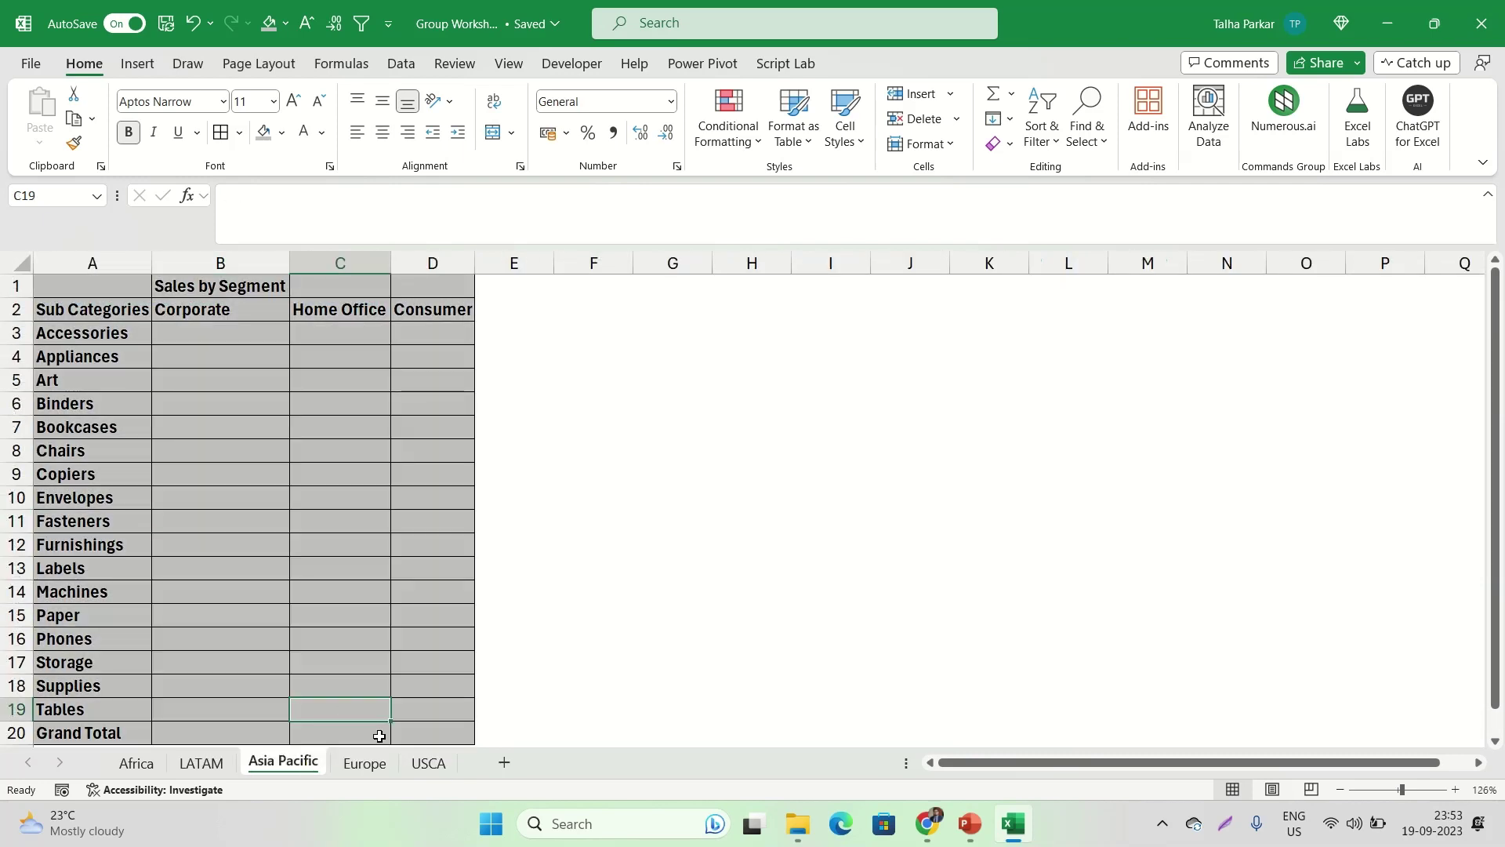
pyautogui.click(442, 732)
pyautogui.click(367, 730)
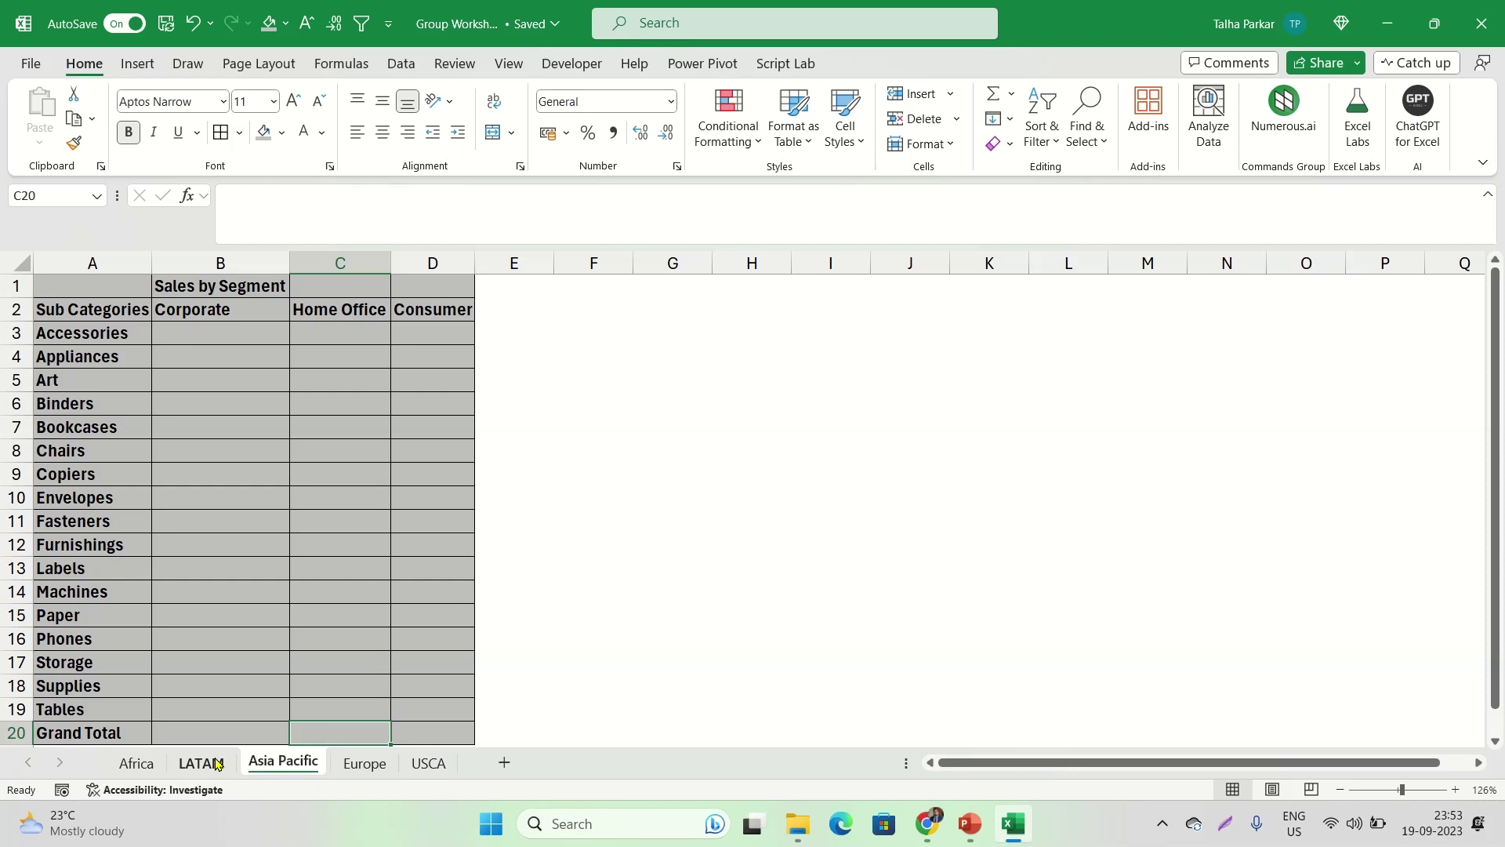
# Compare Africa with Asia Pacific, selecting B19, and cycle through the region tabs
pyautogui.keyDown('shift'); pyautogui.click(163, 764); pyautogui.keyUp('shift')
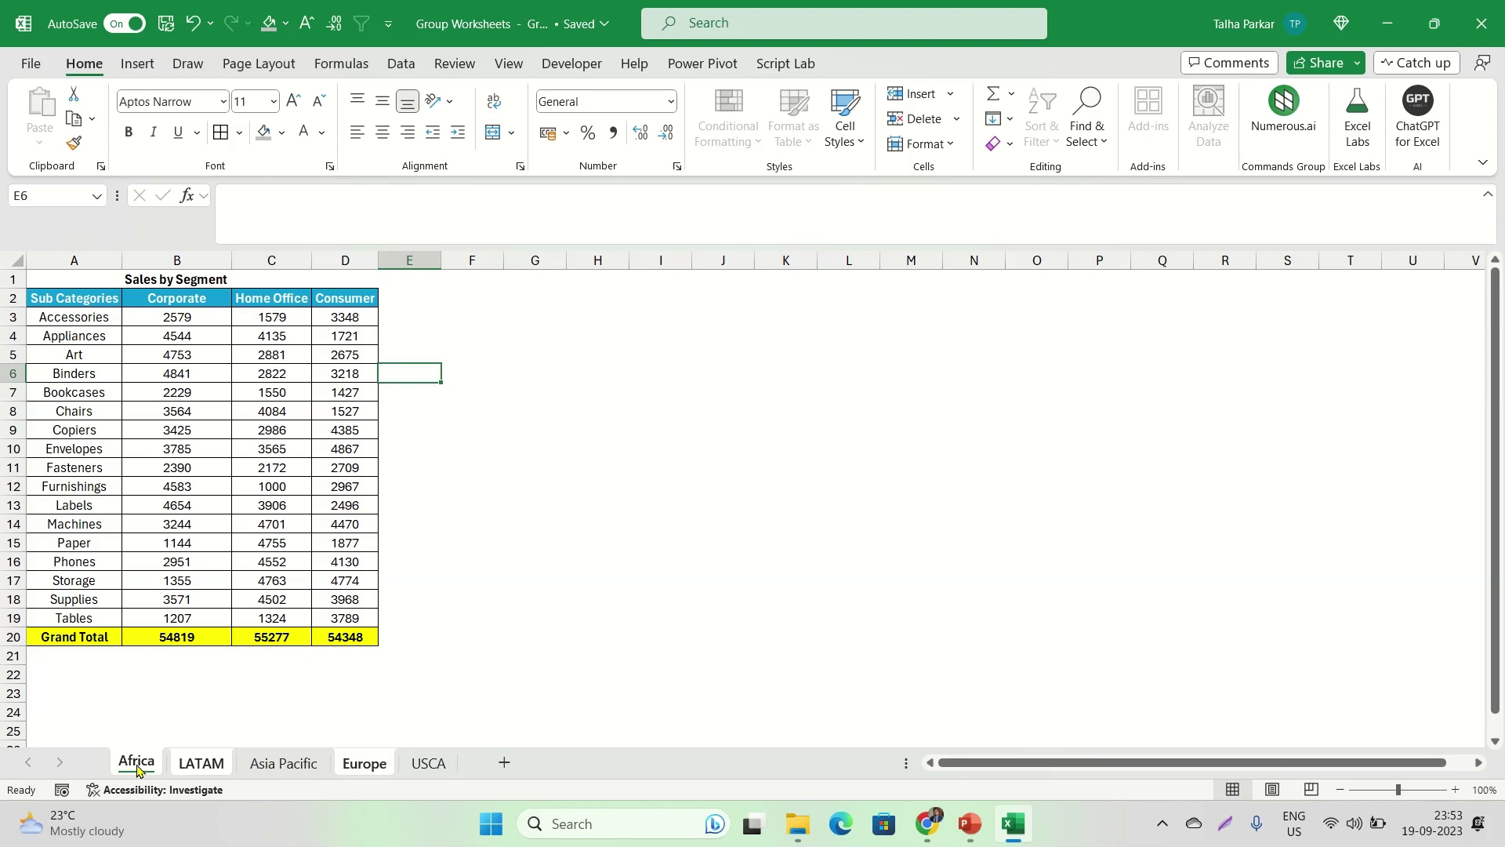
pyautogui.click(245, 767)
pyautogui.click(205, 713)
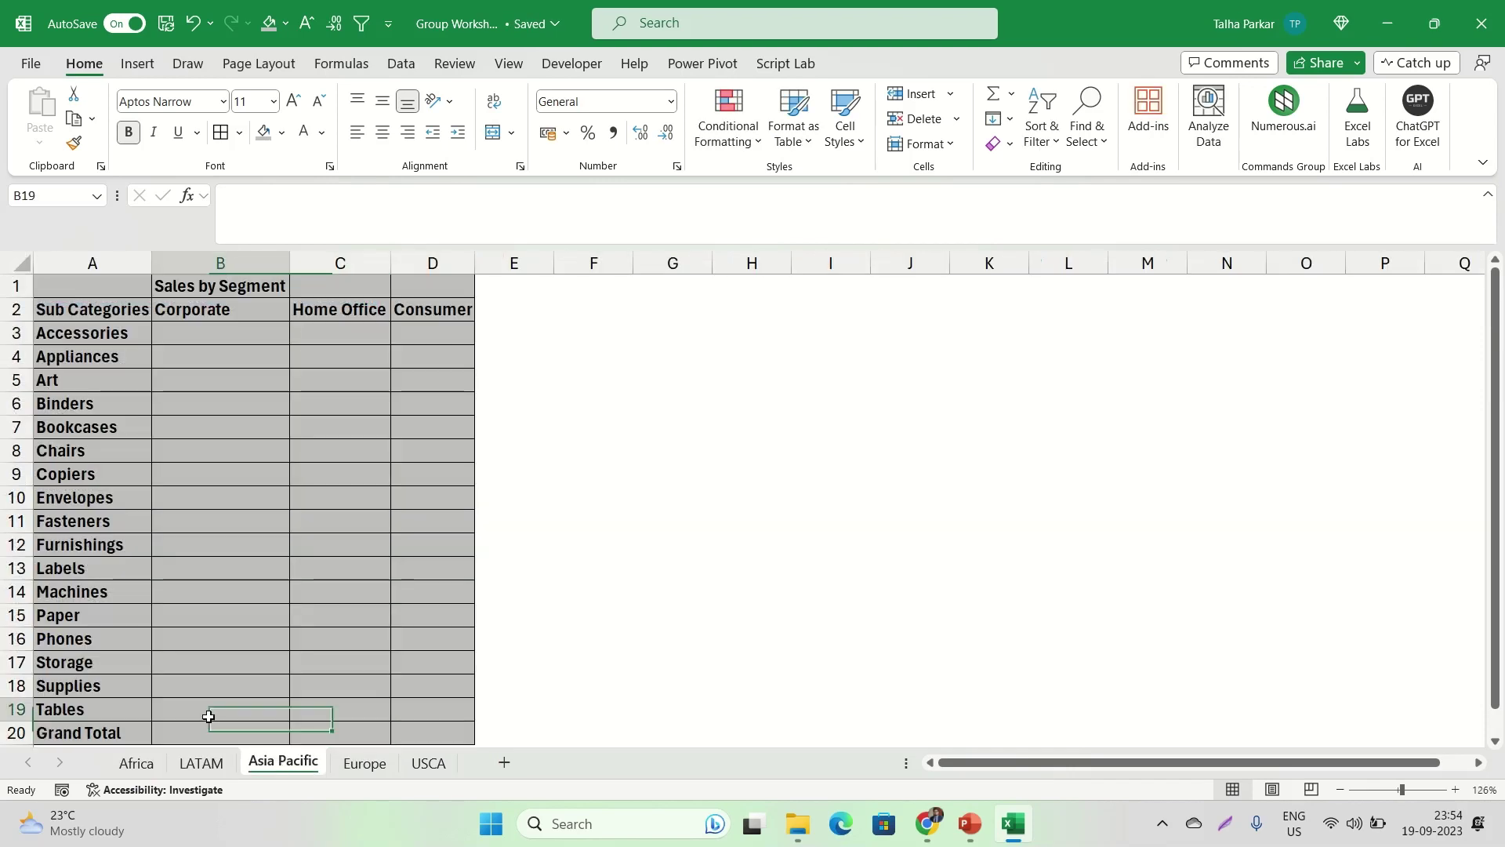
pyautogui.click(136, 763)
pyautogui.click(202, 763)
pyautogui.click(283, 763)
pyautogui.click(365, 763)
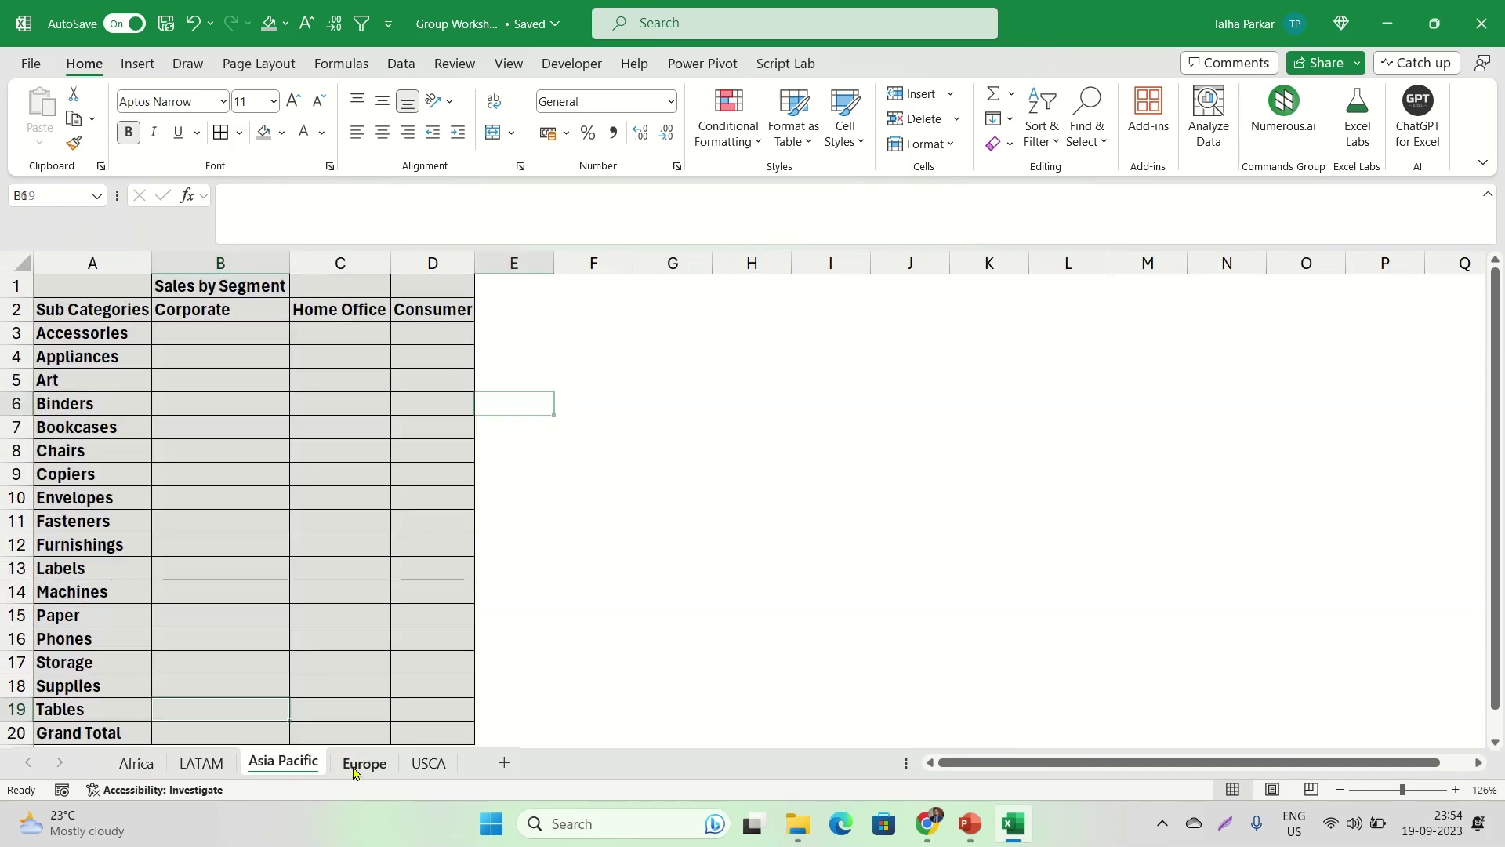
# Open the Group Worksheets in Excel PDF from its folder
pyautogui.click(970, 823)
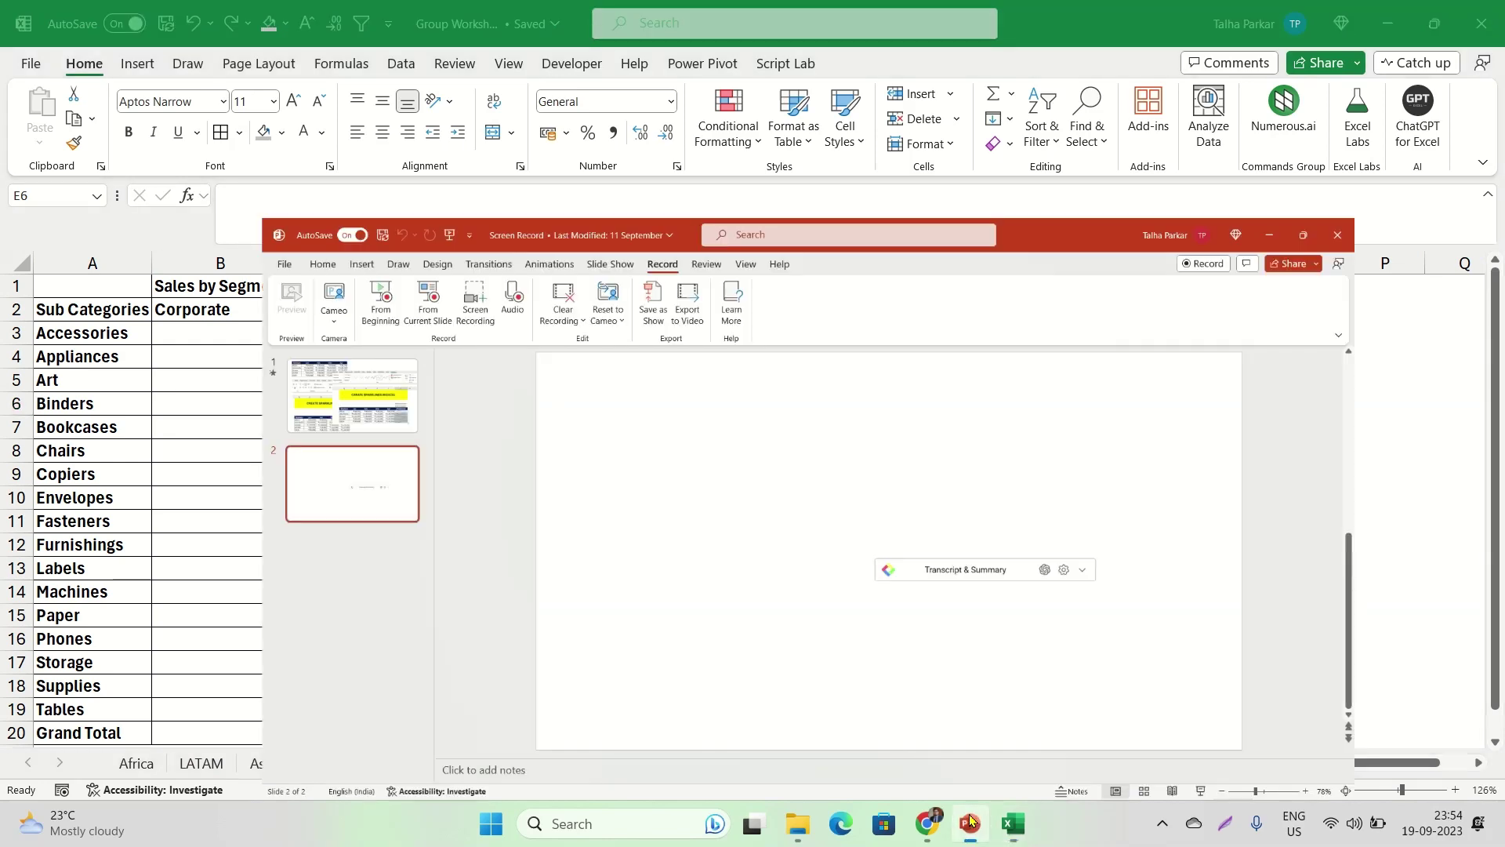
pyautogui.click(969, 823)
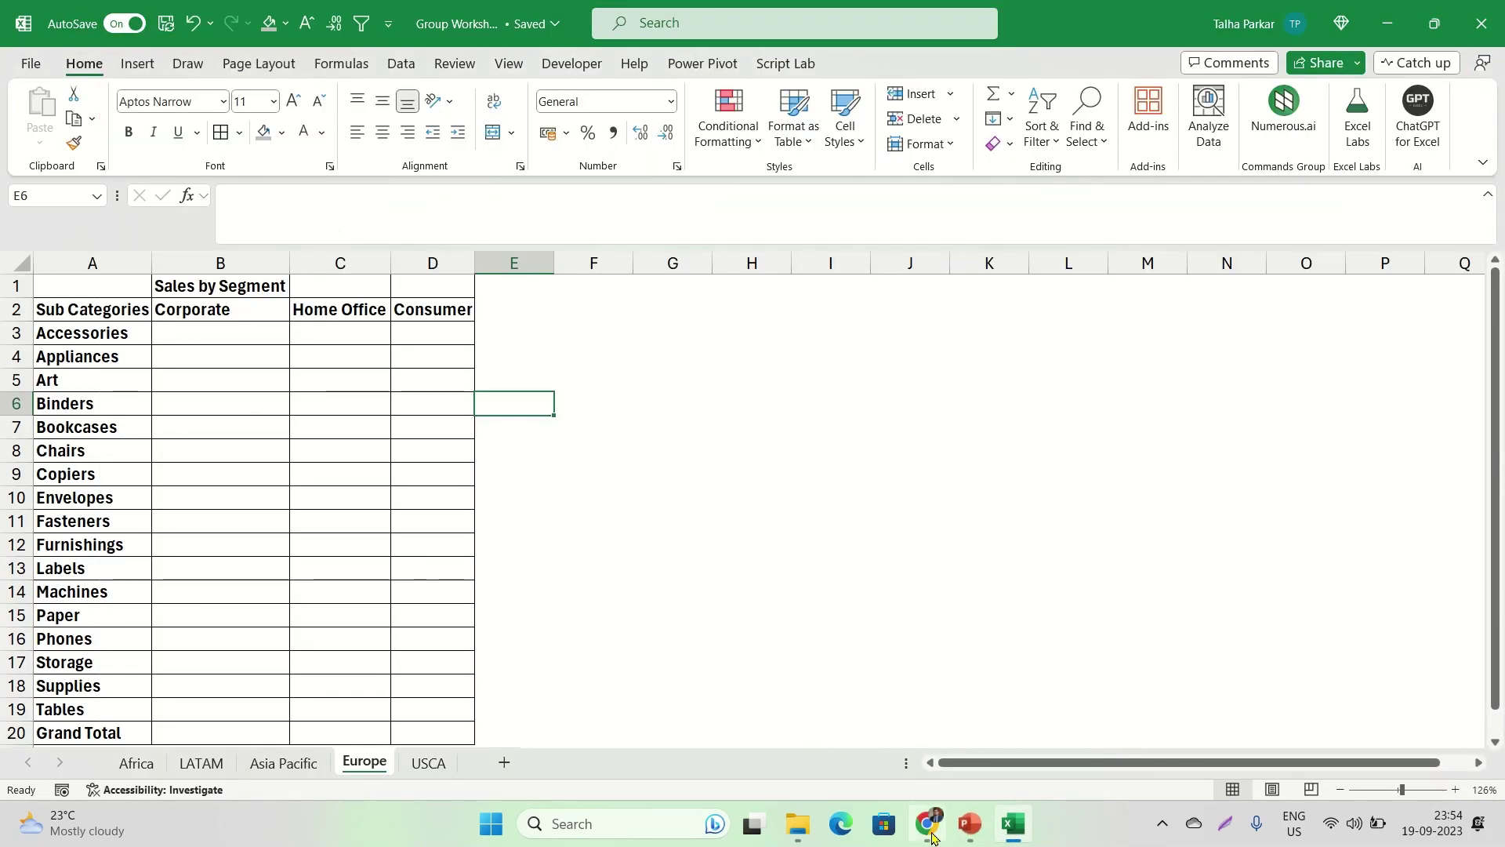
pyautogui.moveTo(937, 827)
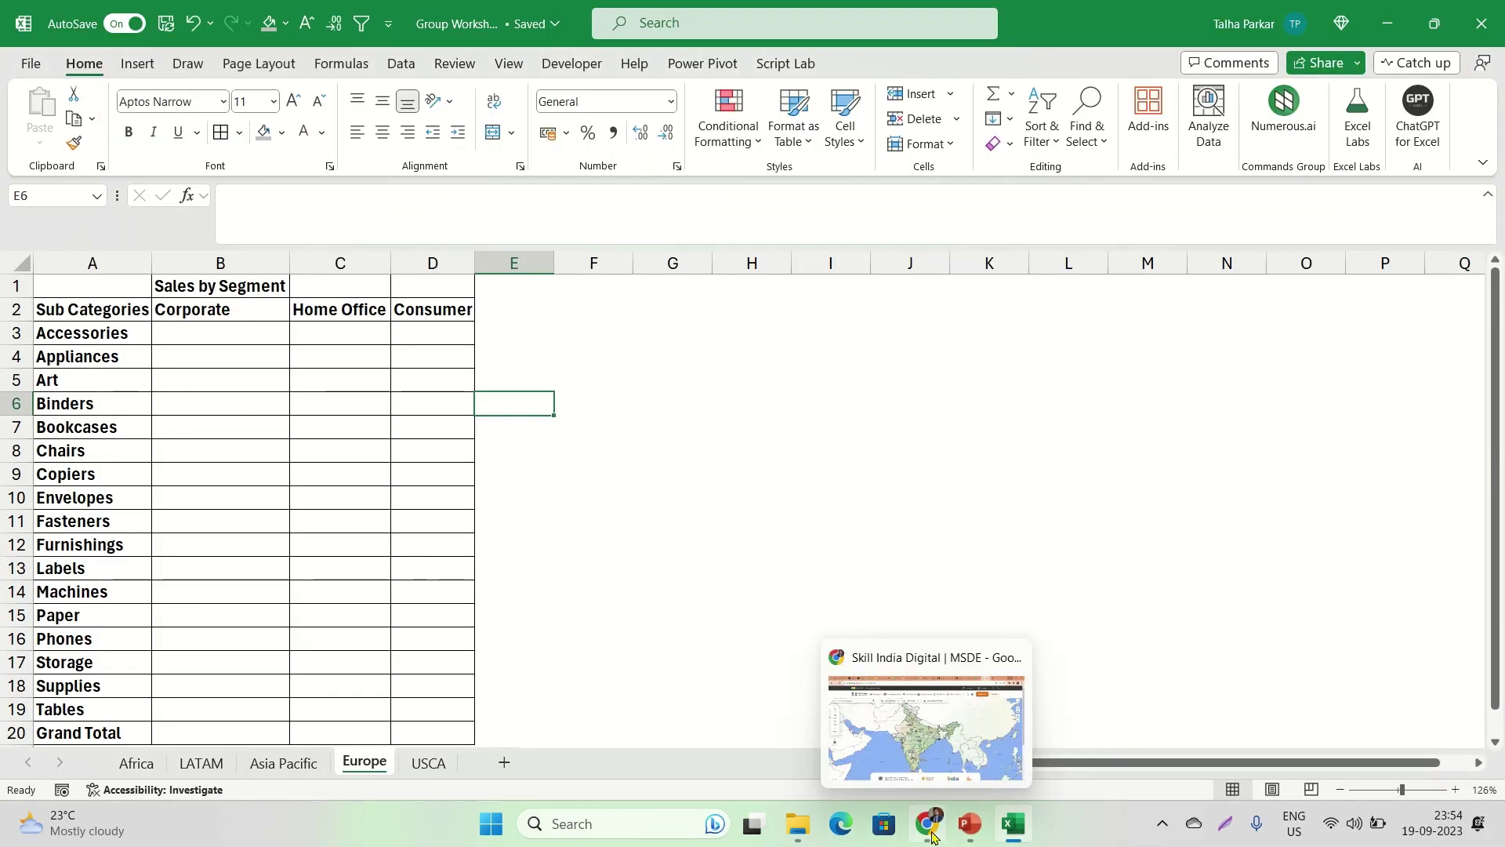
pyautogui.click(798, 823)
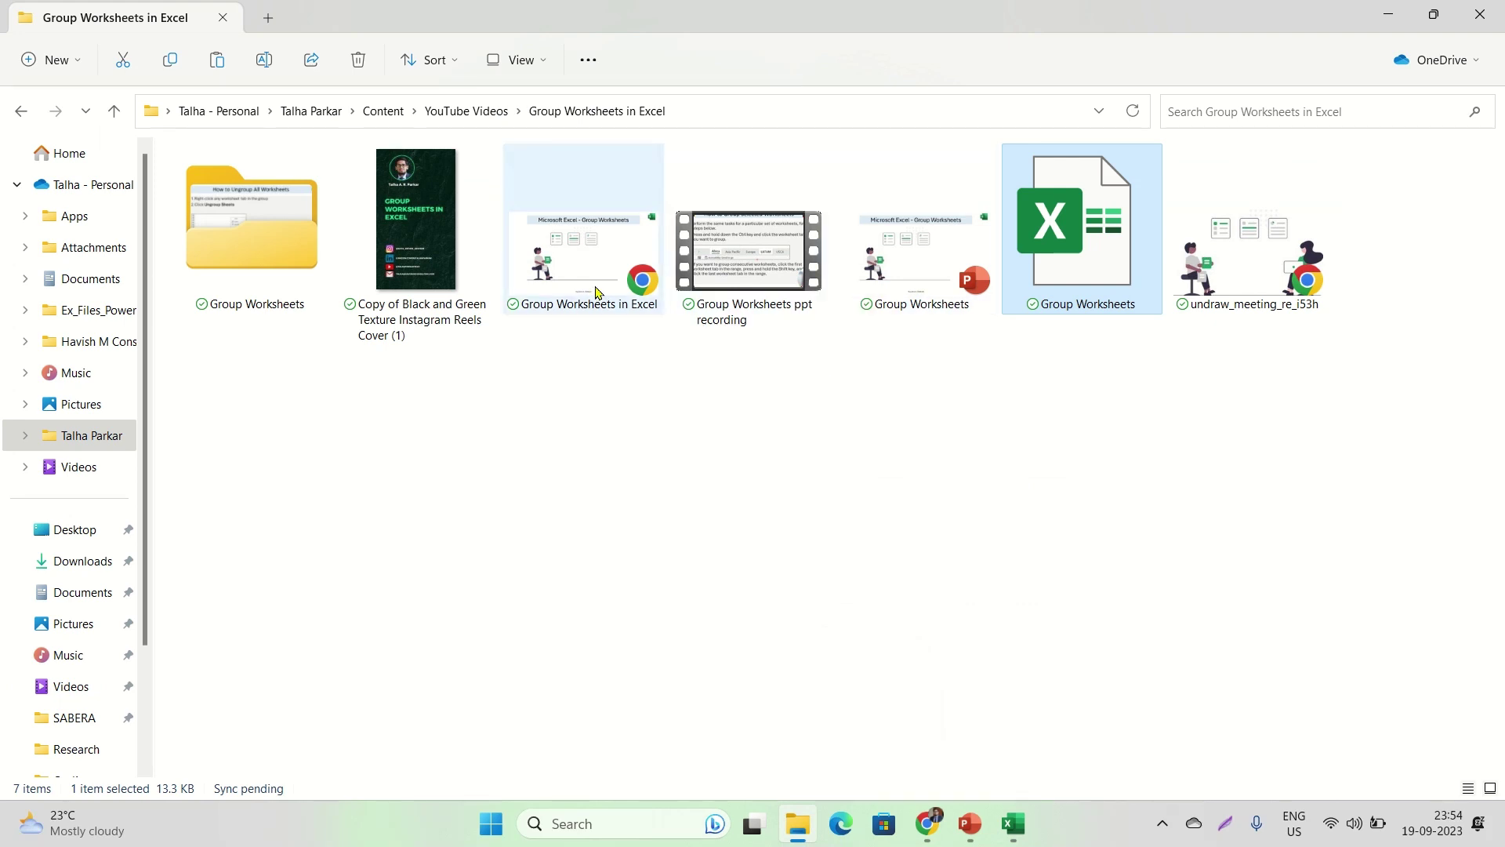
pyautogui.doubleClick(532, 272)
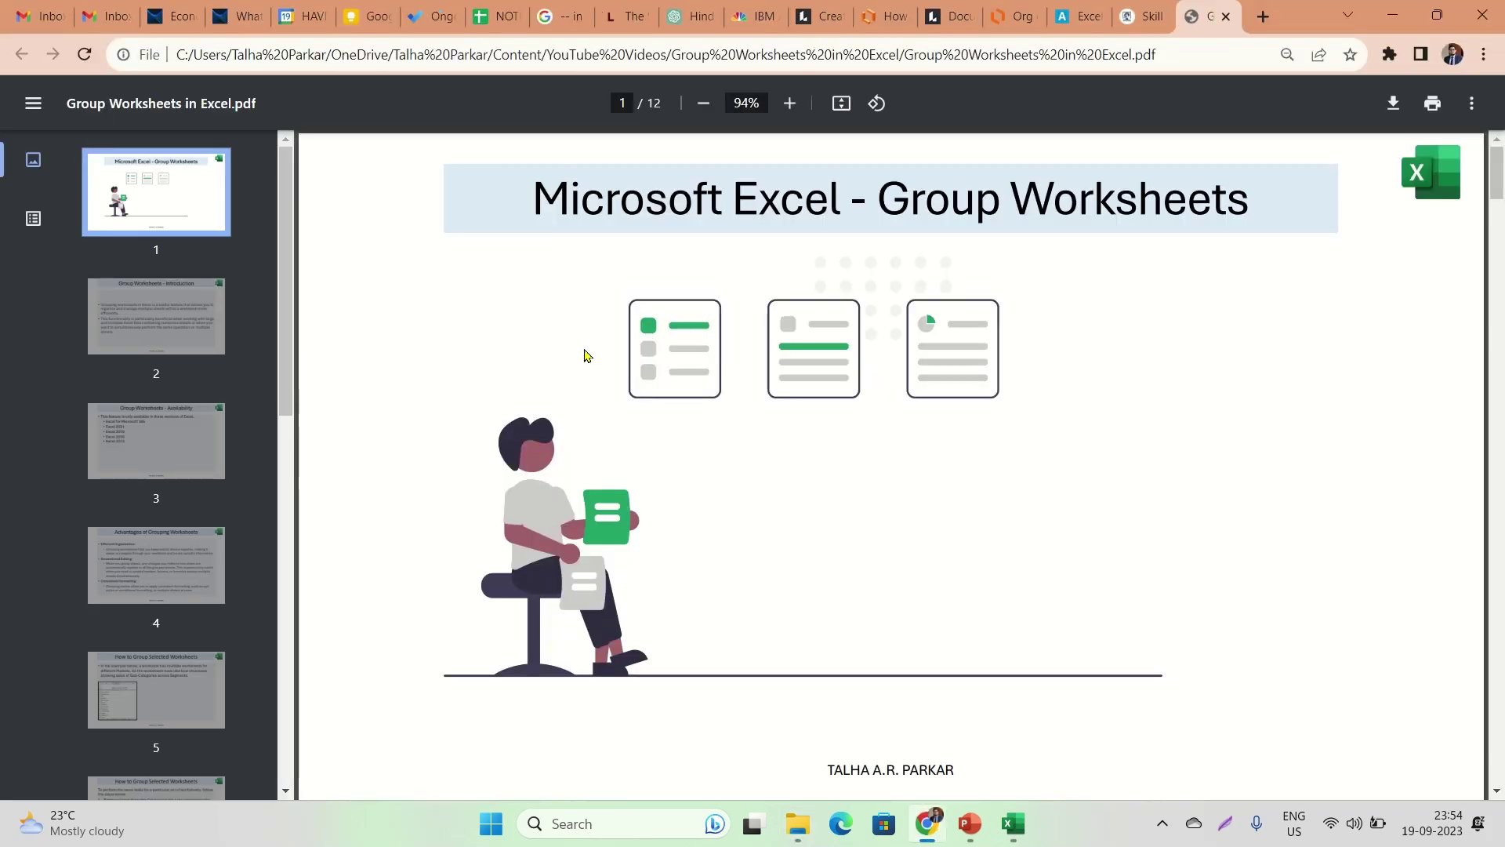
# Page through slides 2 to 6, including Availability and Advantages of Grouping Worksheets
pyautogui.click(152, 369)
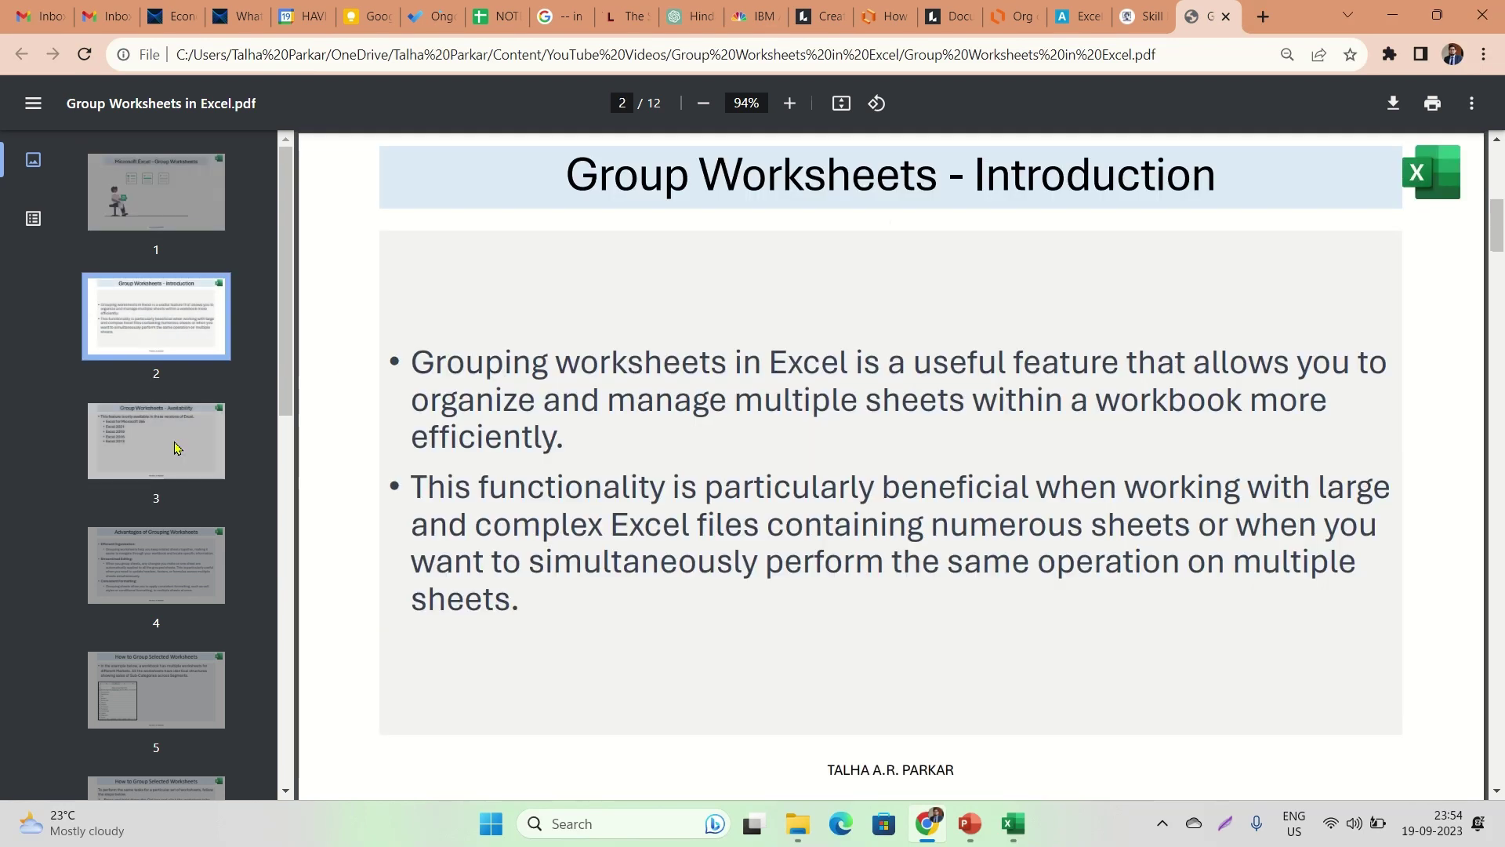
pyautogui.click(166, 467)
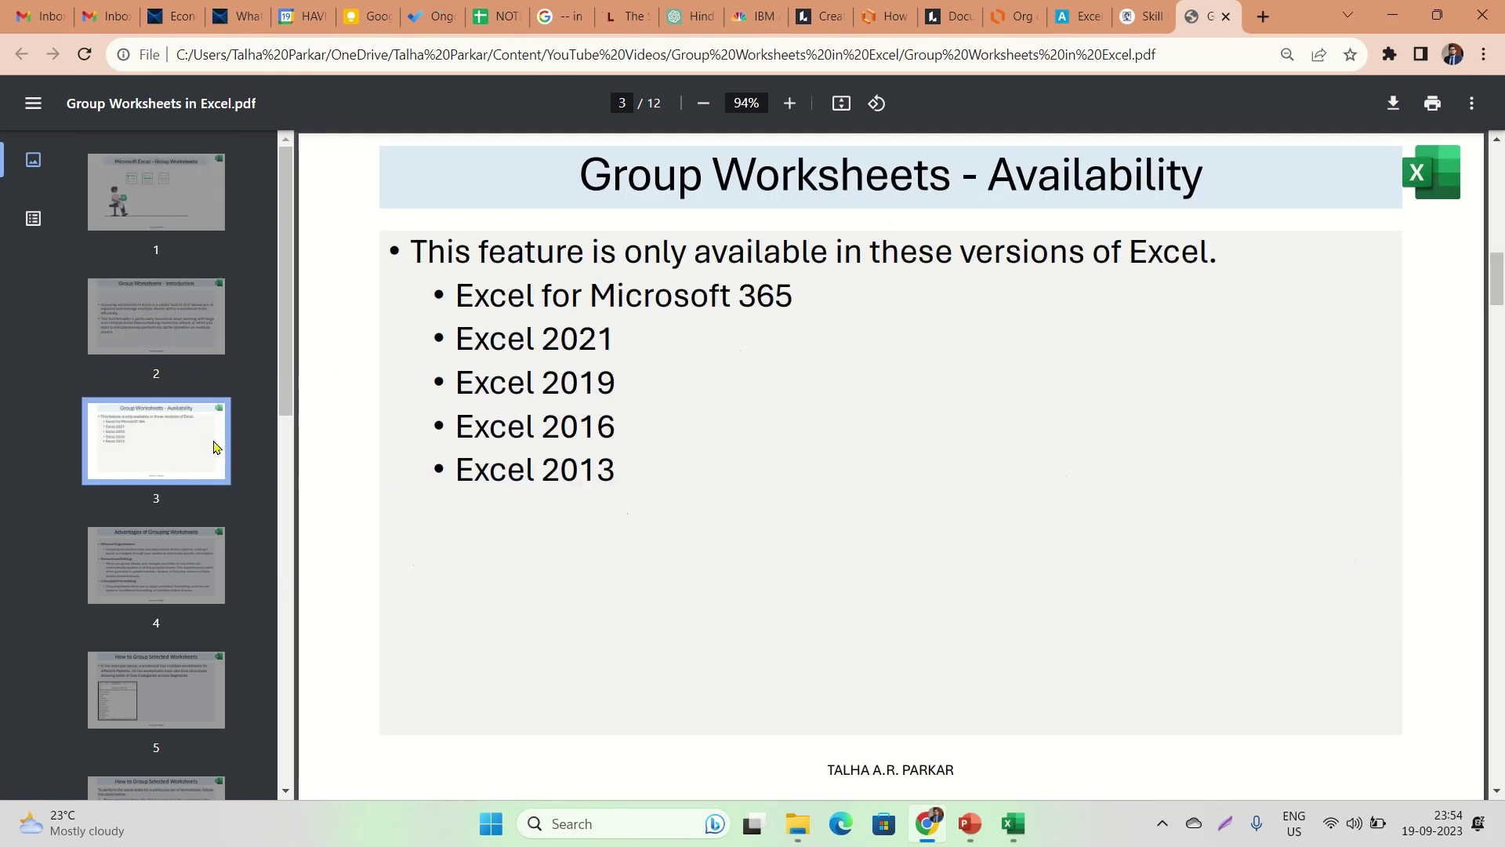
pyautogui.click(192, 559)
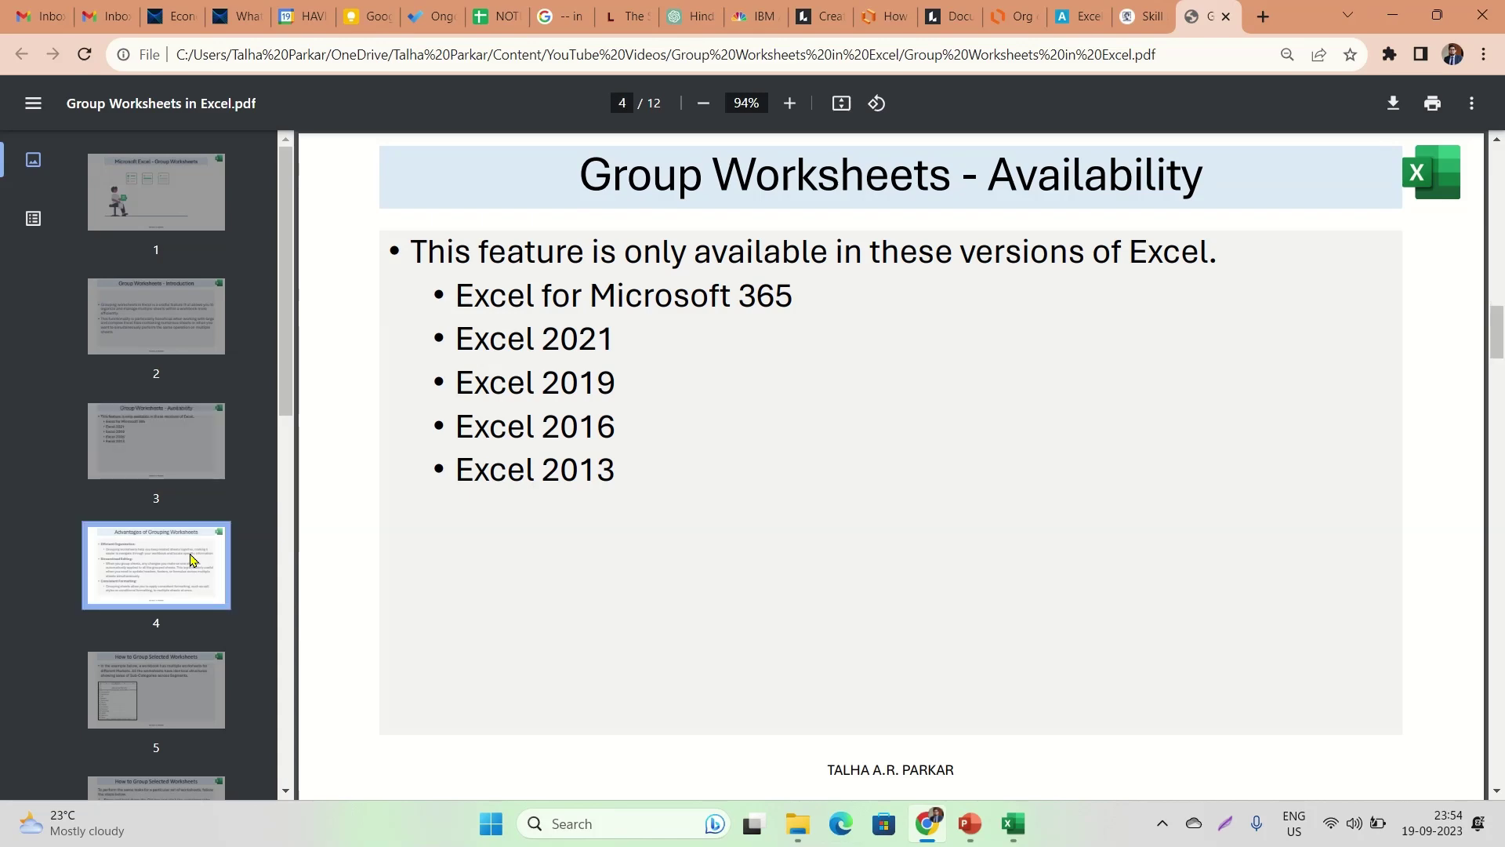
pyautogui.click(179, 668)
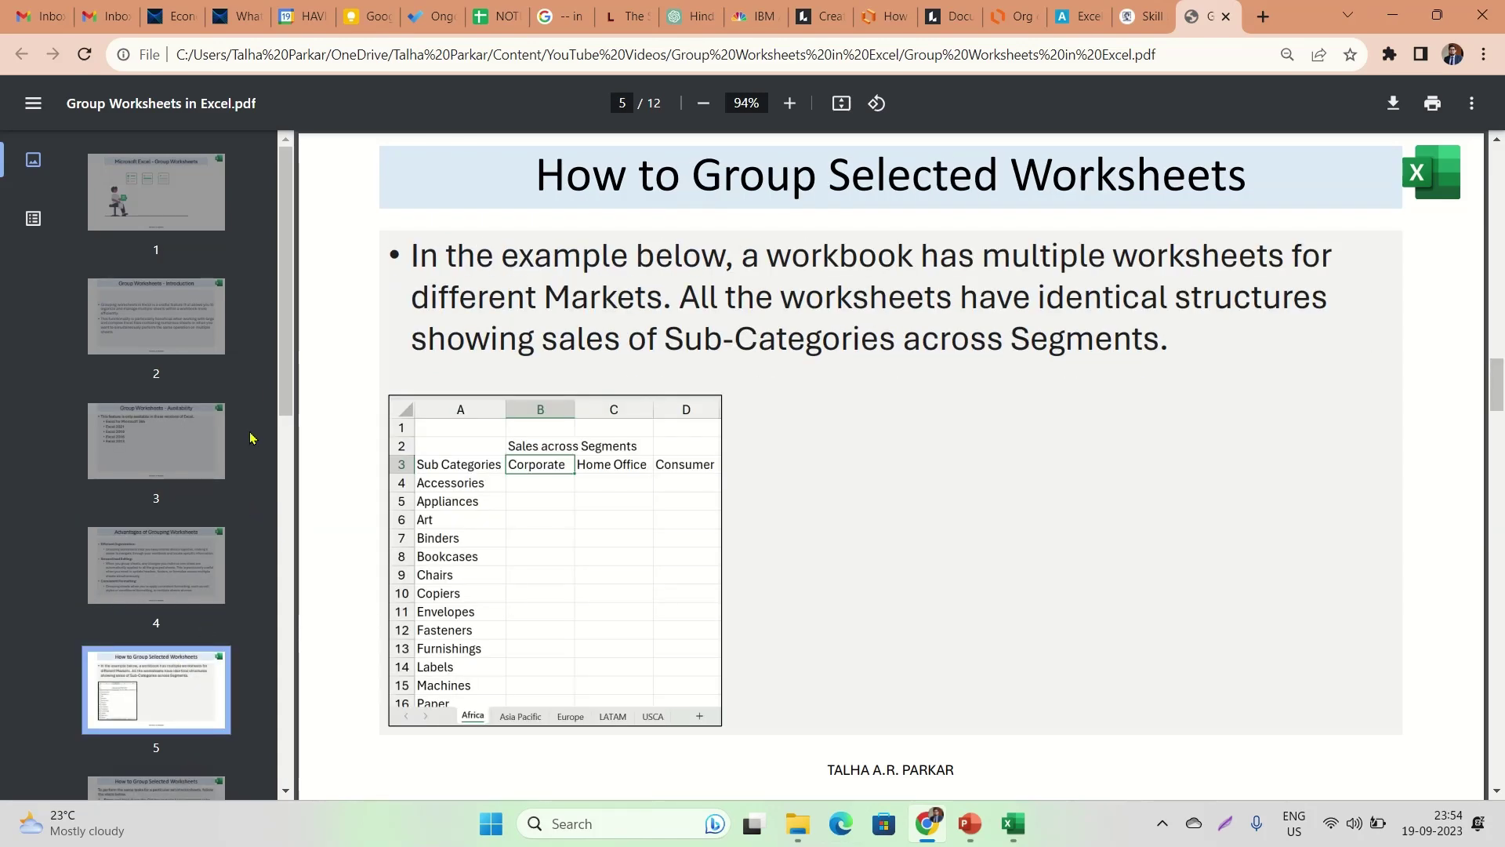
pyautogui.moveTo(285, 384); pyautogui.dragTo(285, 541)
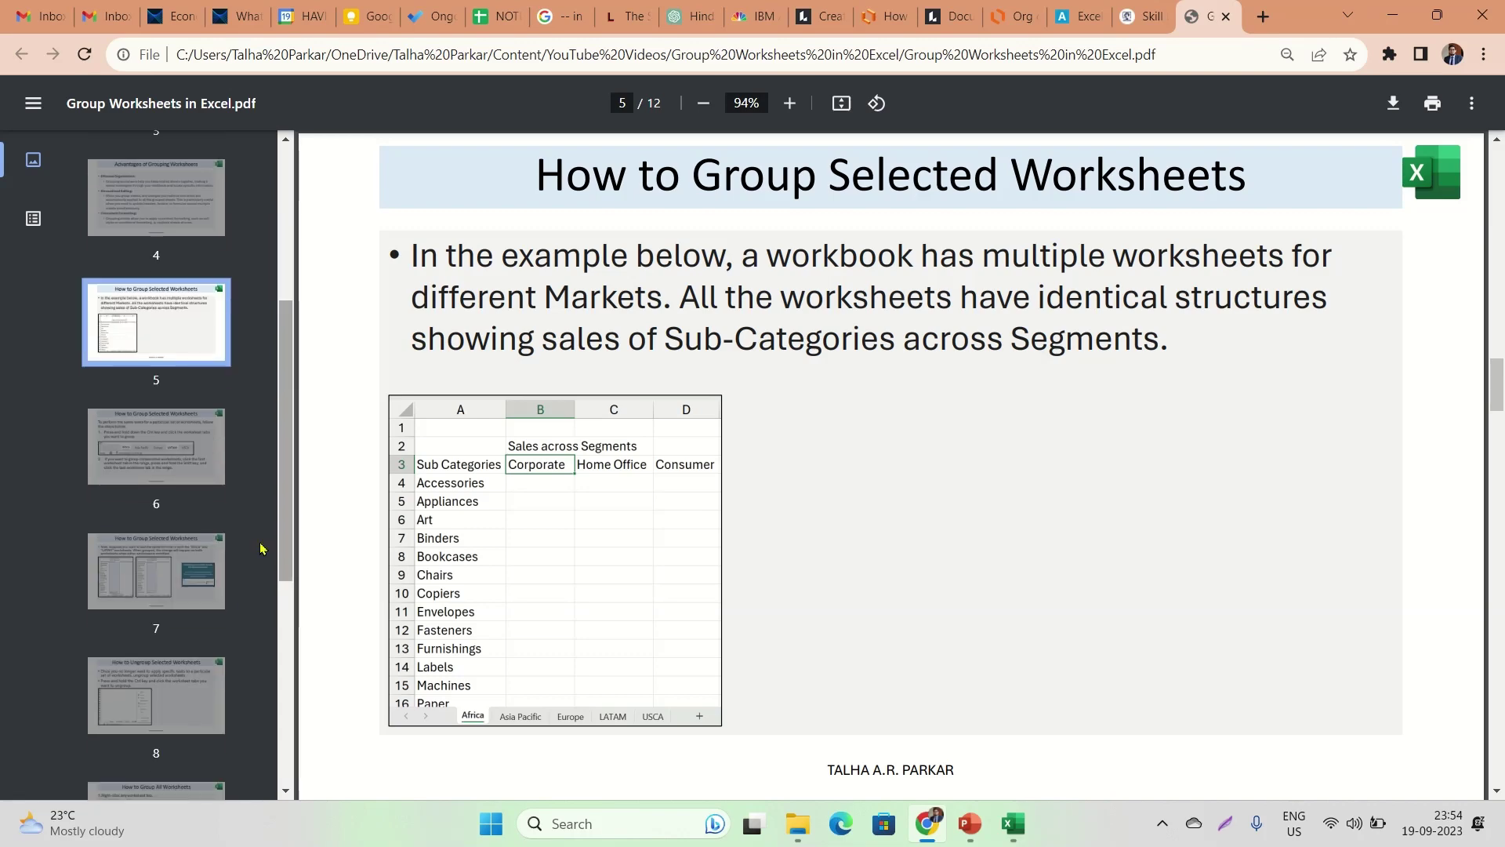
pyautogui.click(188, 464)
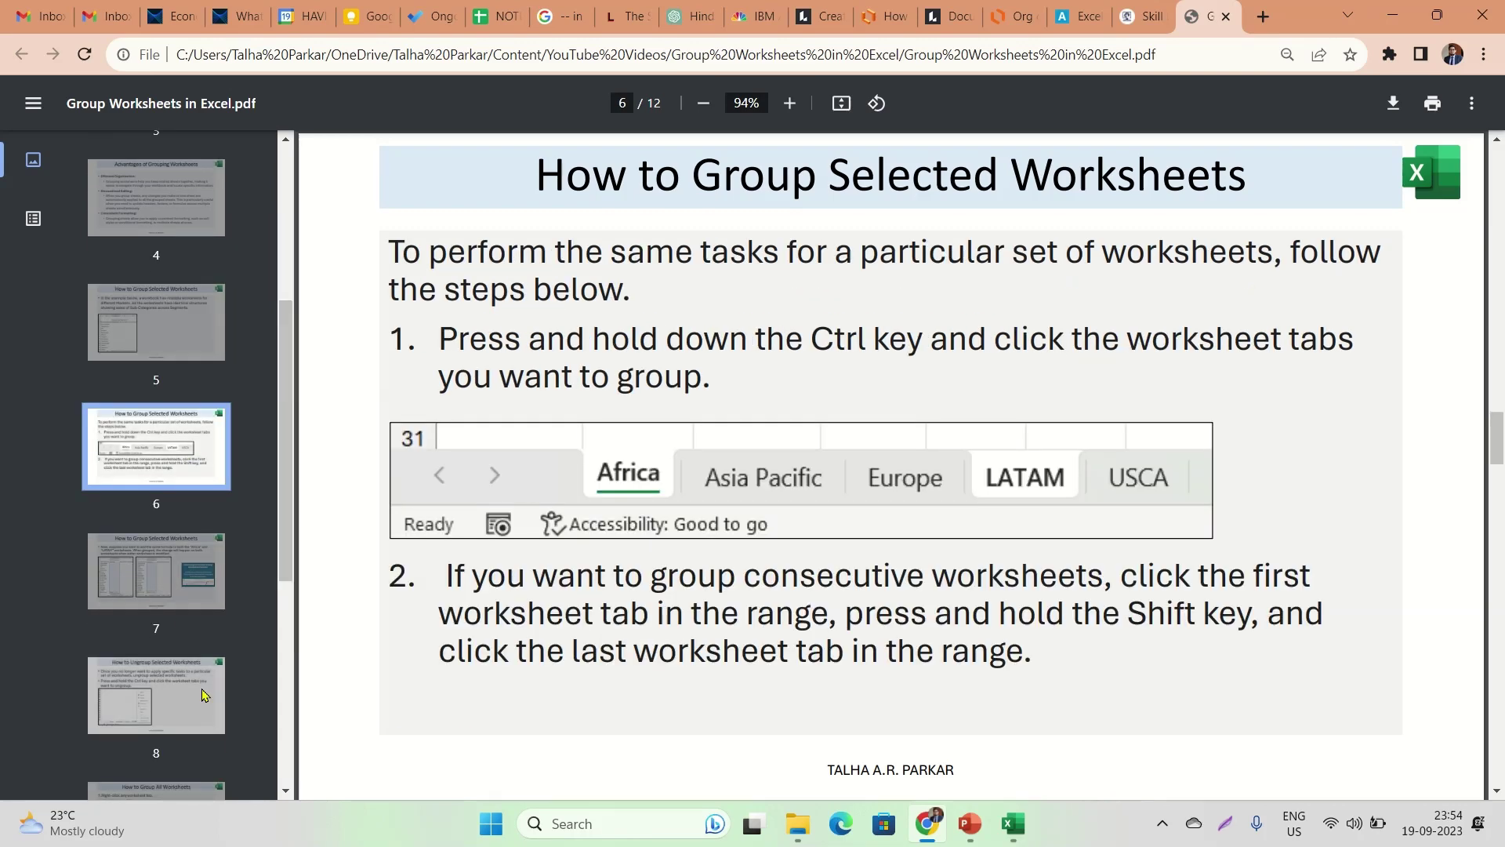
# Continue to slide 9, How to Group All Worksheets, then switch windows with Alt+Tab
pyautogui.click(162, 578)
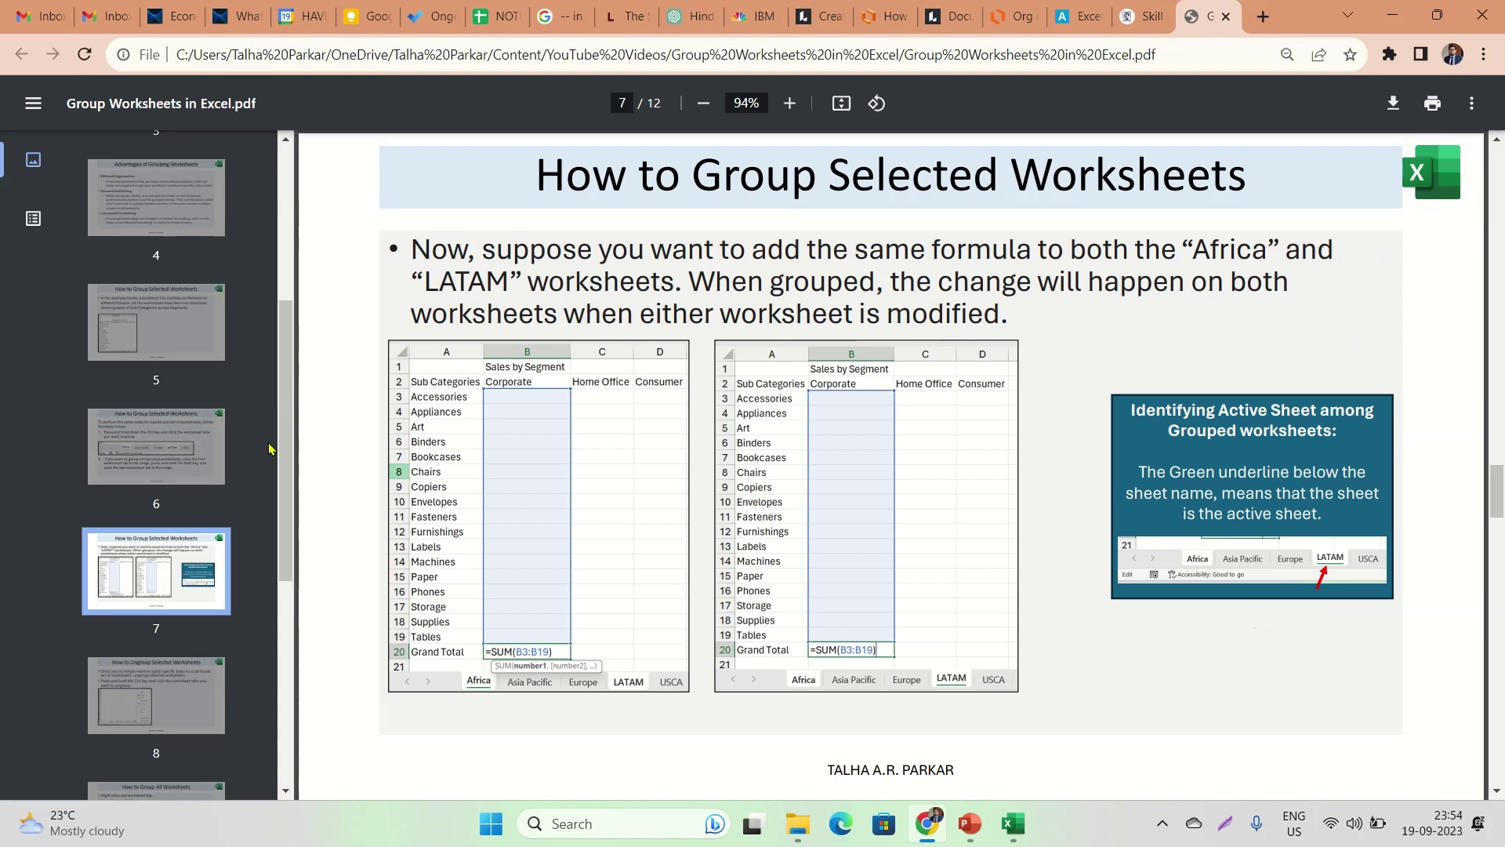
pyautogui.scroll(-2, 152, 561)
pyautogui.click(152, 562)
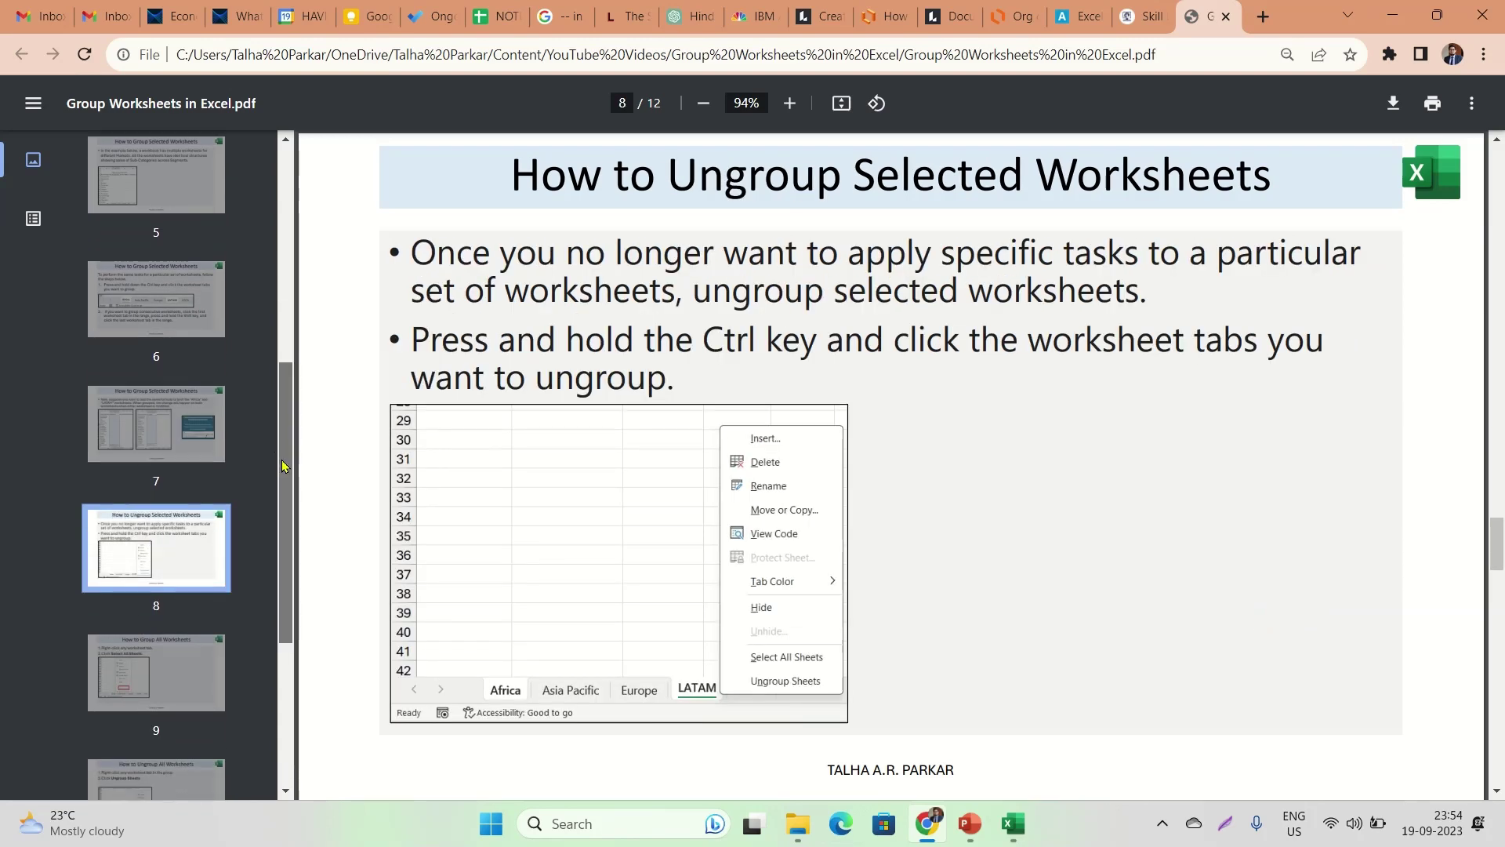
pyautogui.scroll(-2, 283, 447)
pyautogui.press('Right')
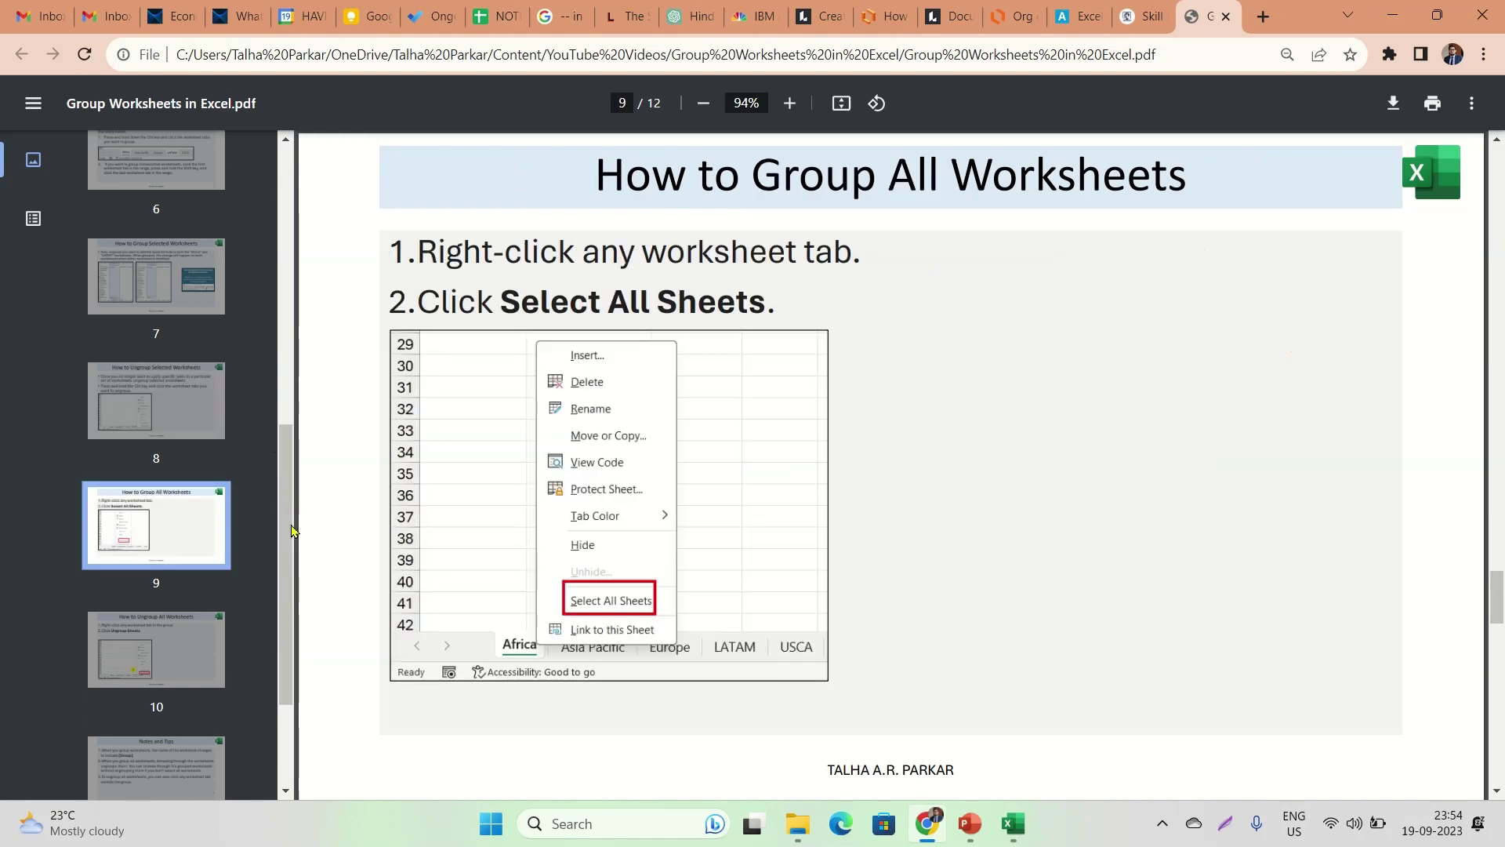
pyautogui.scroll(-2, 287, 504)
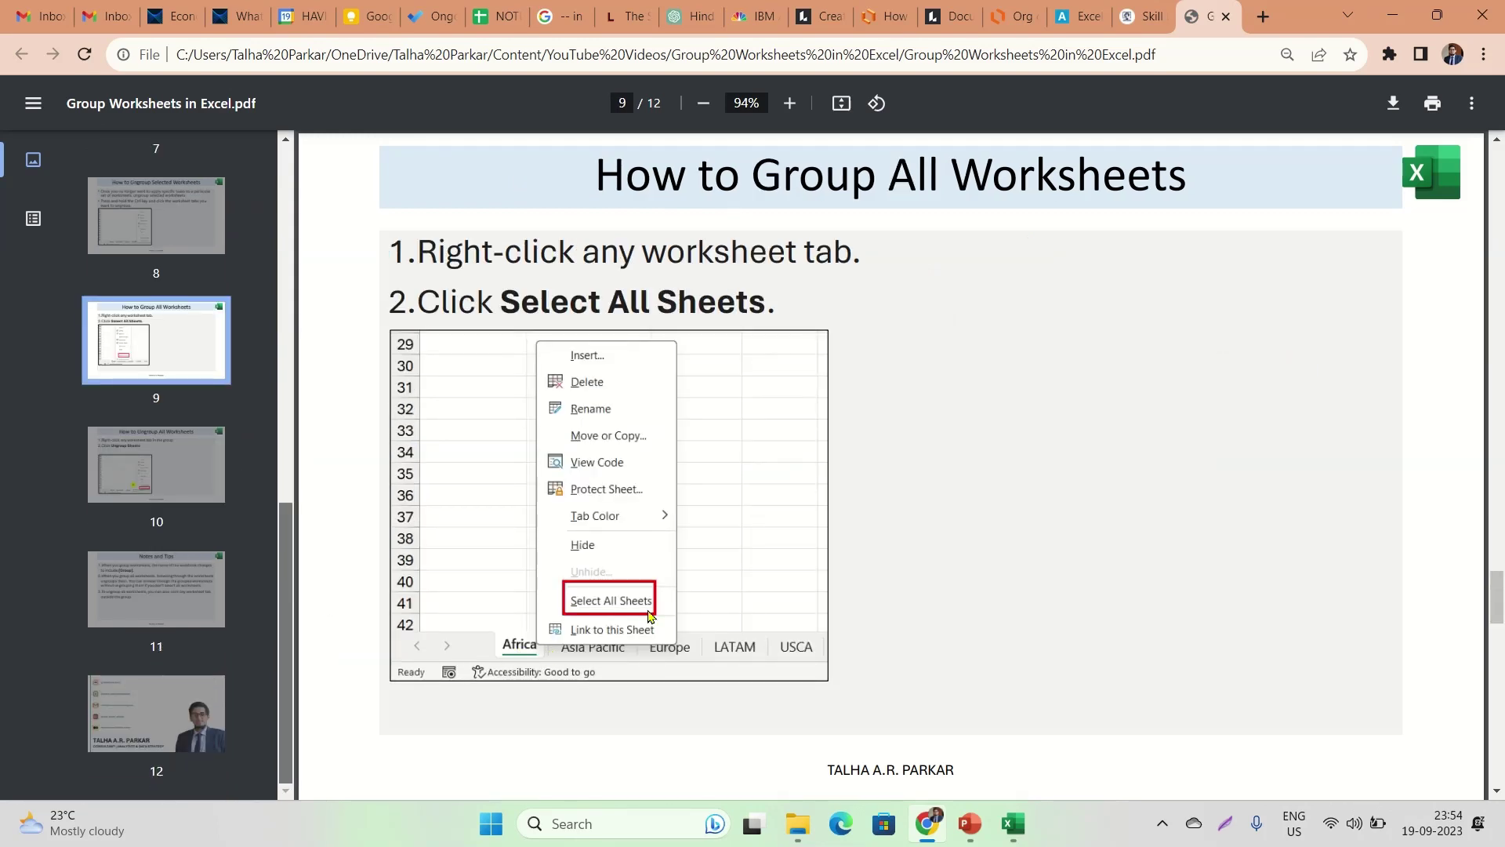
pyautogui.hotkey('alt', 'Tab')
pyautogui.hotkey('alt', 'Tab')
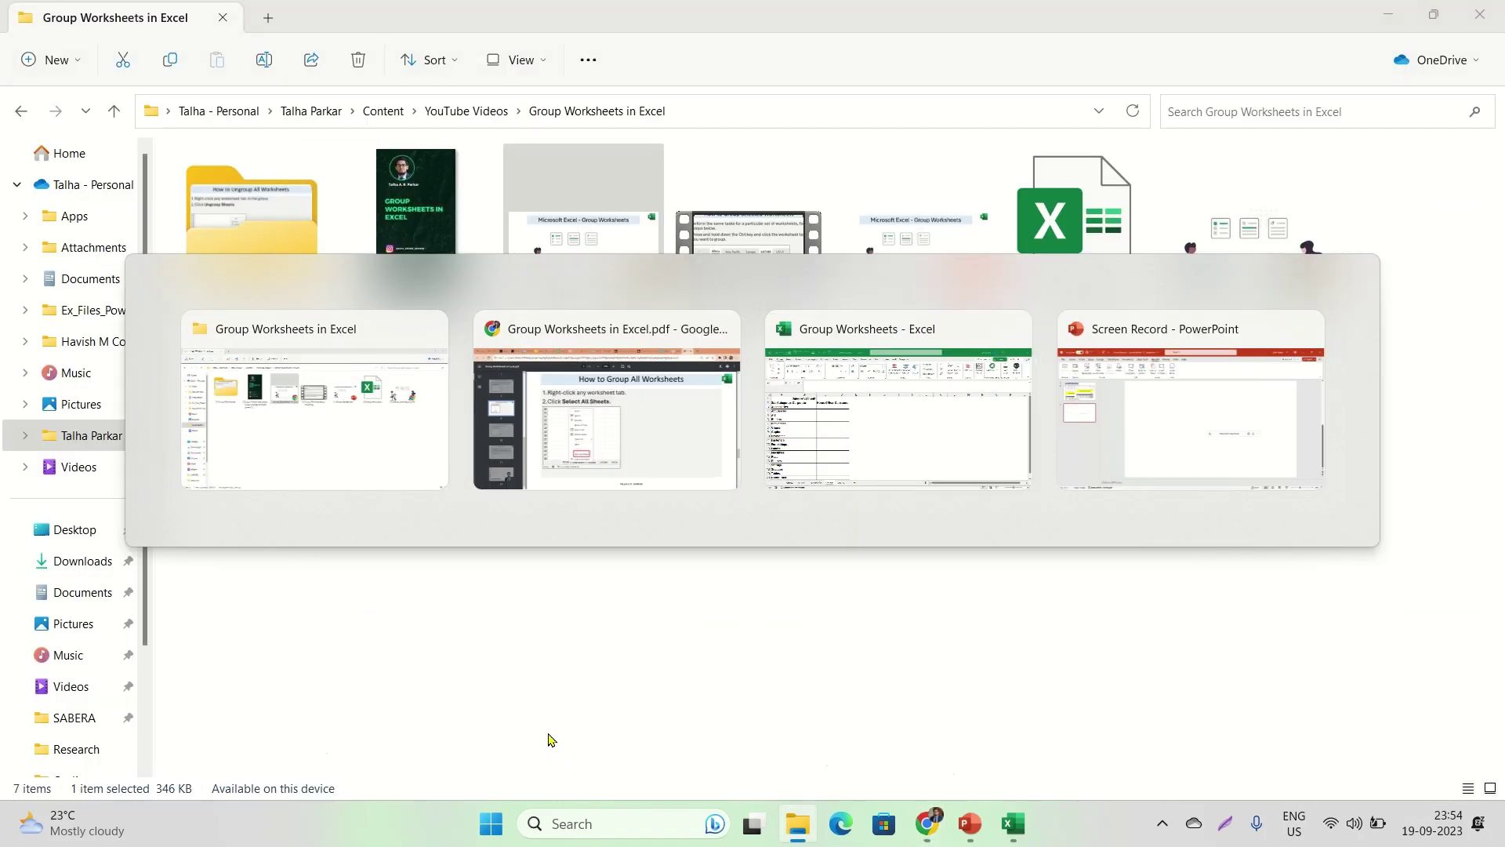
pyautogui.hotkey('alt', 'Tab')
# From the USCA tab, group all five region sheets with Select All Sheets
pyautogui.click(431, 762)
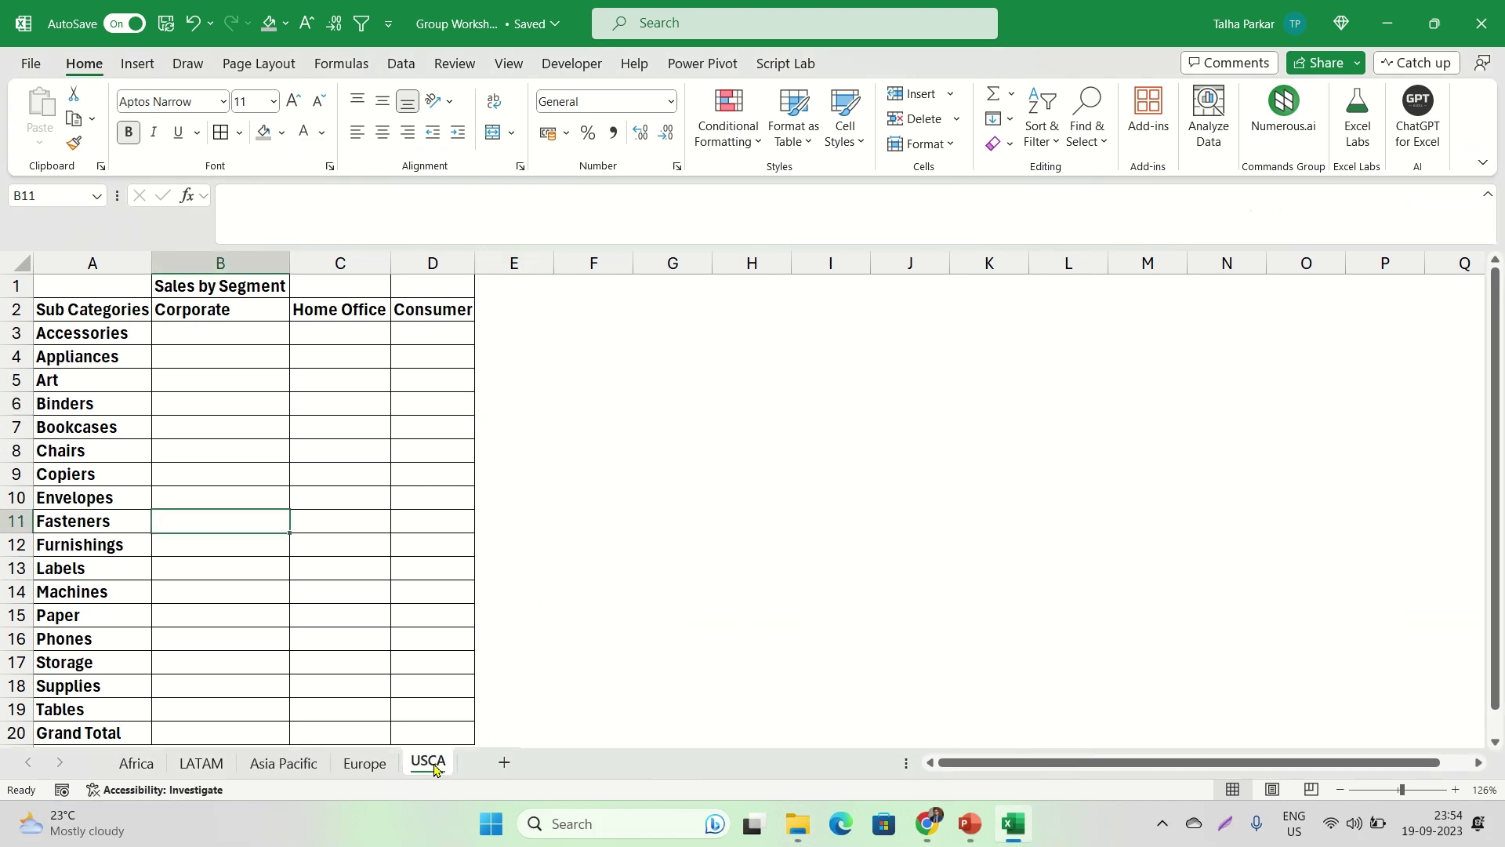
pyautogui.rightClick(434, 765)
pyautogui.click(580, 690)
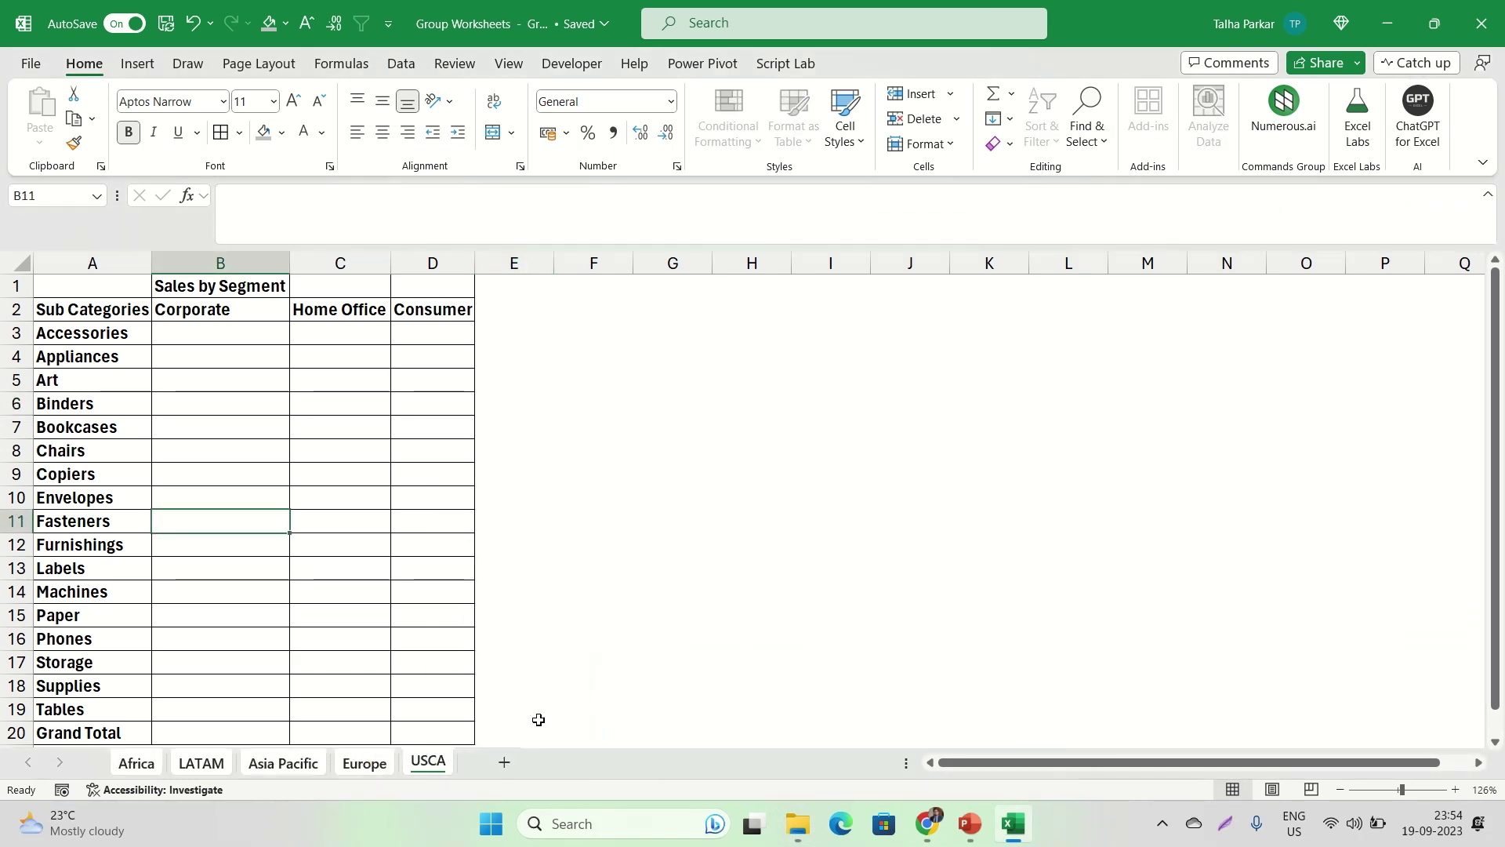
# Ungroup the sheets, then regroup USCA with Africa, LATAM, Asia Pacific and Europe one by one
pyautogui.rightClick(418, 764)
pyautogui.click(451, 740)
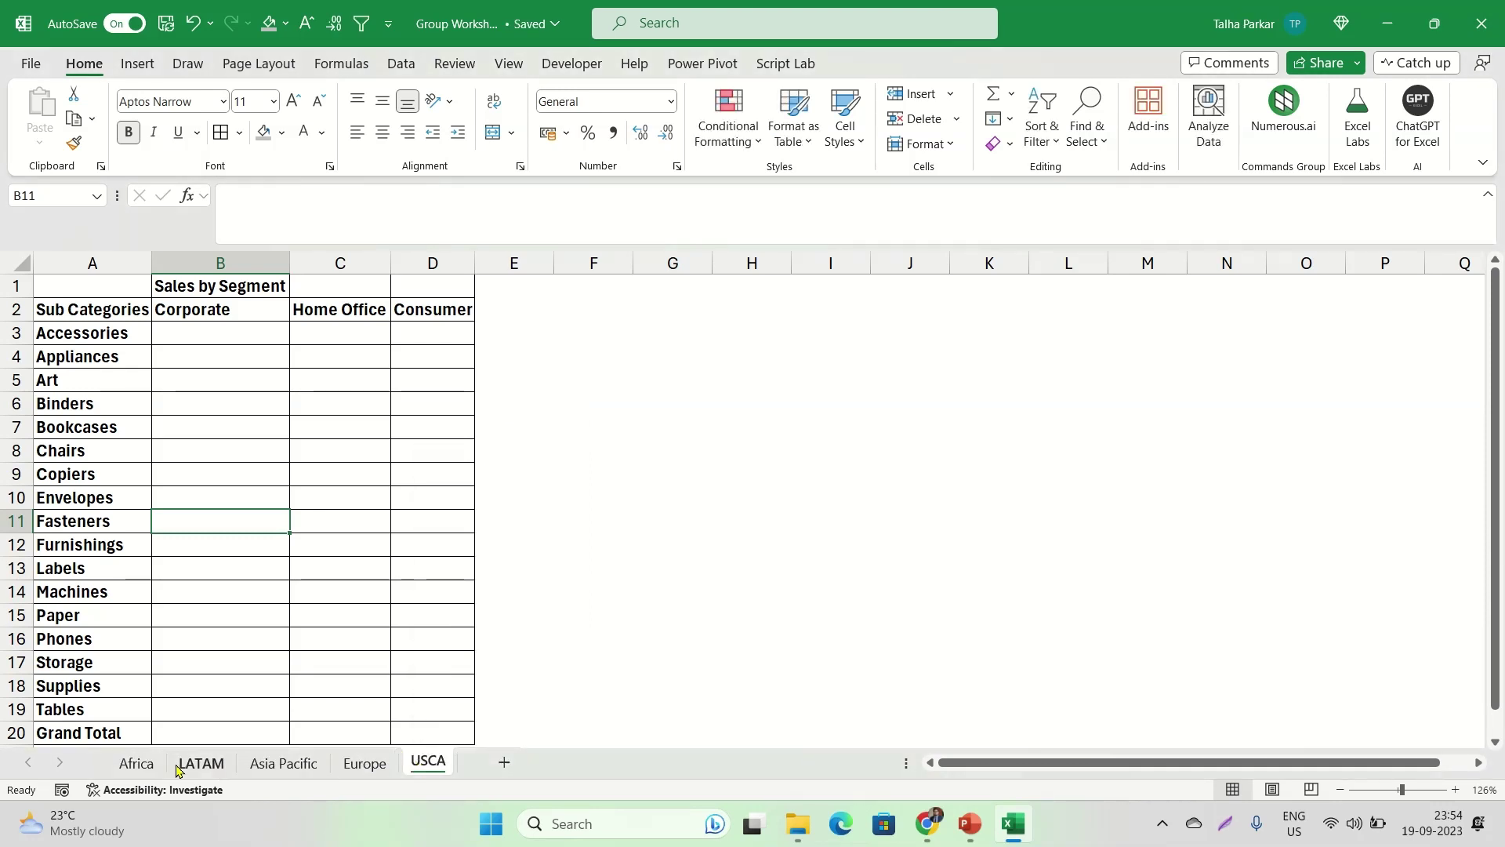
pyautogui.keyDown('ctrl'); pyautogui.click(136, 764); pyautogui.keyUp('ctrl')
pyautogui.keyDown('ctrl'); pyautogui.click(200, 765); pyautogui.keyUp('ctrl')
pyautogui.keyDown('ctrl'); pyautogui.click(244, 765); pyautogui.keyUp('ctrl')
pyautogui.keyDown('ctrl'); pyautogui.click(362, 766); pyautogui.keyUp('ctrl')
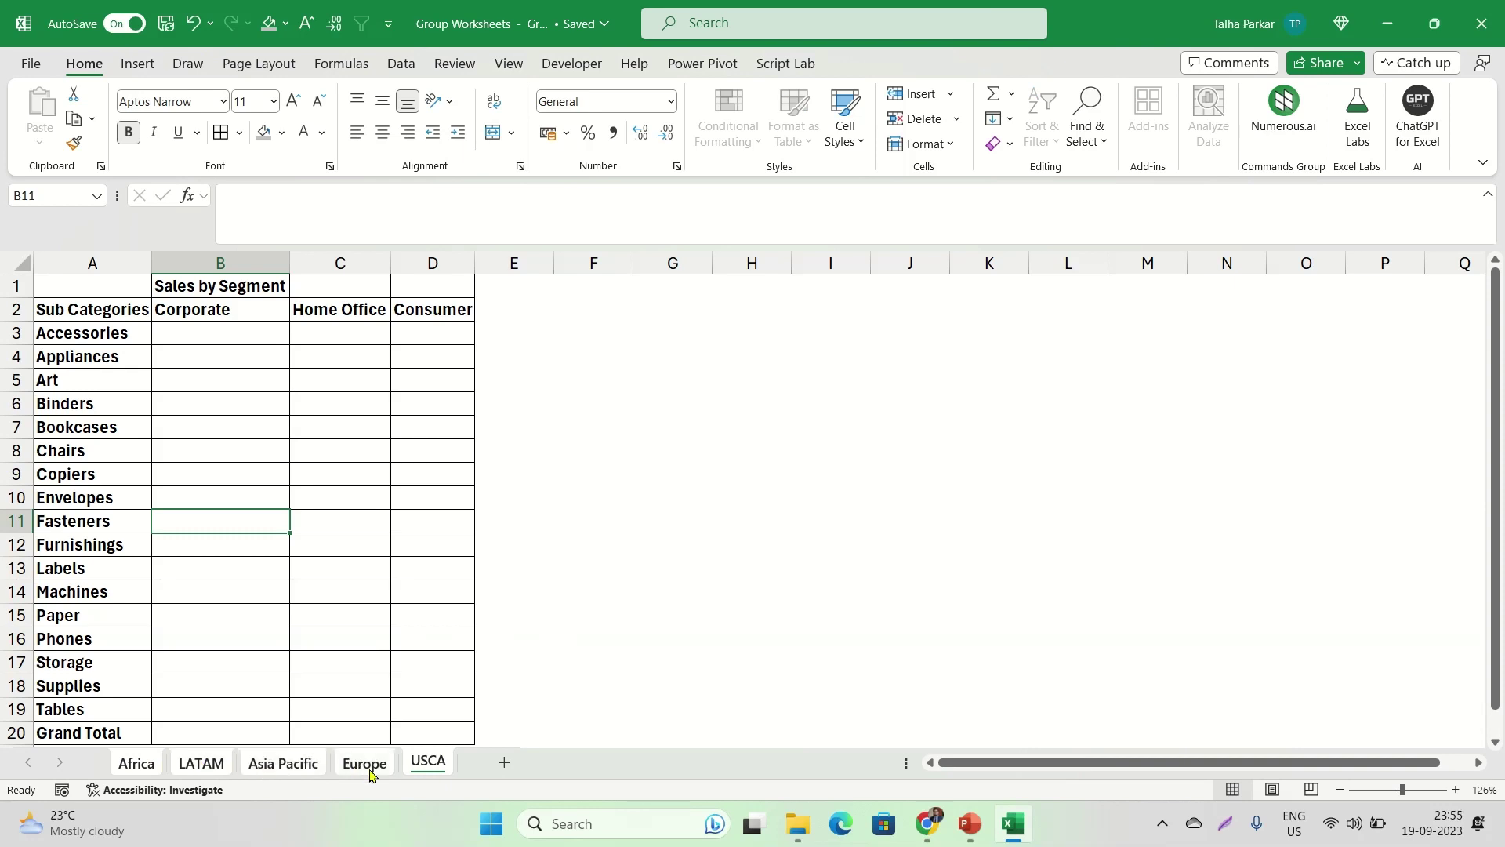
# Ungroup all the region sheets again and Alt+Tab away from Excel
pyautogui.rightClick(431, 764)
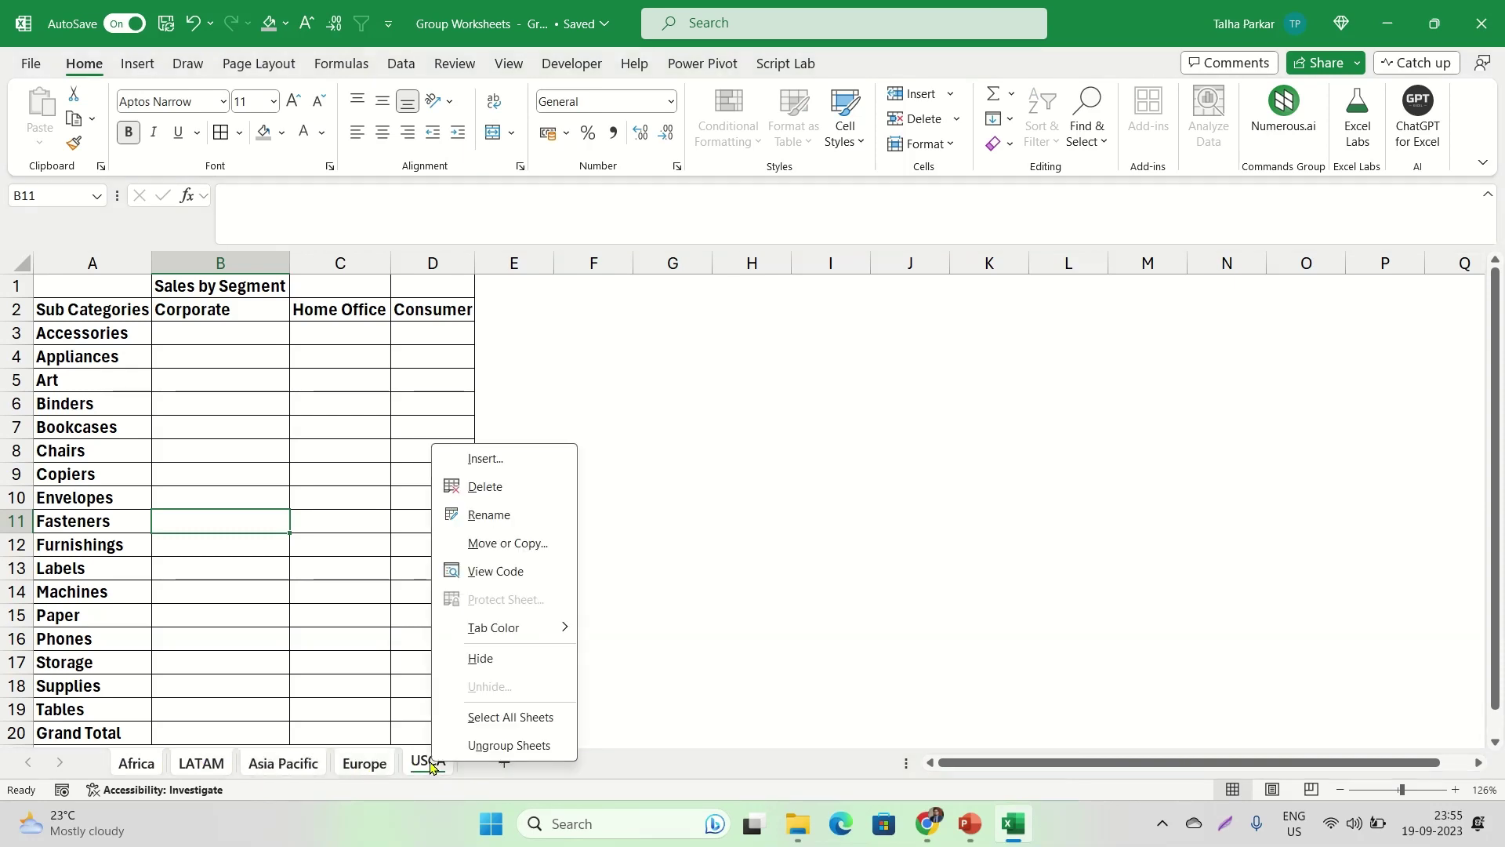
pyautogui.click(502, 746)
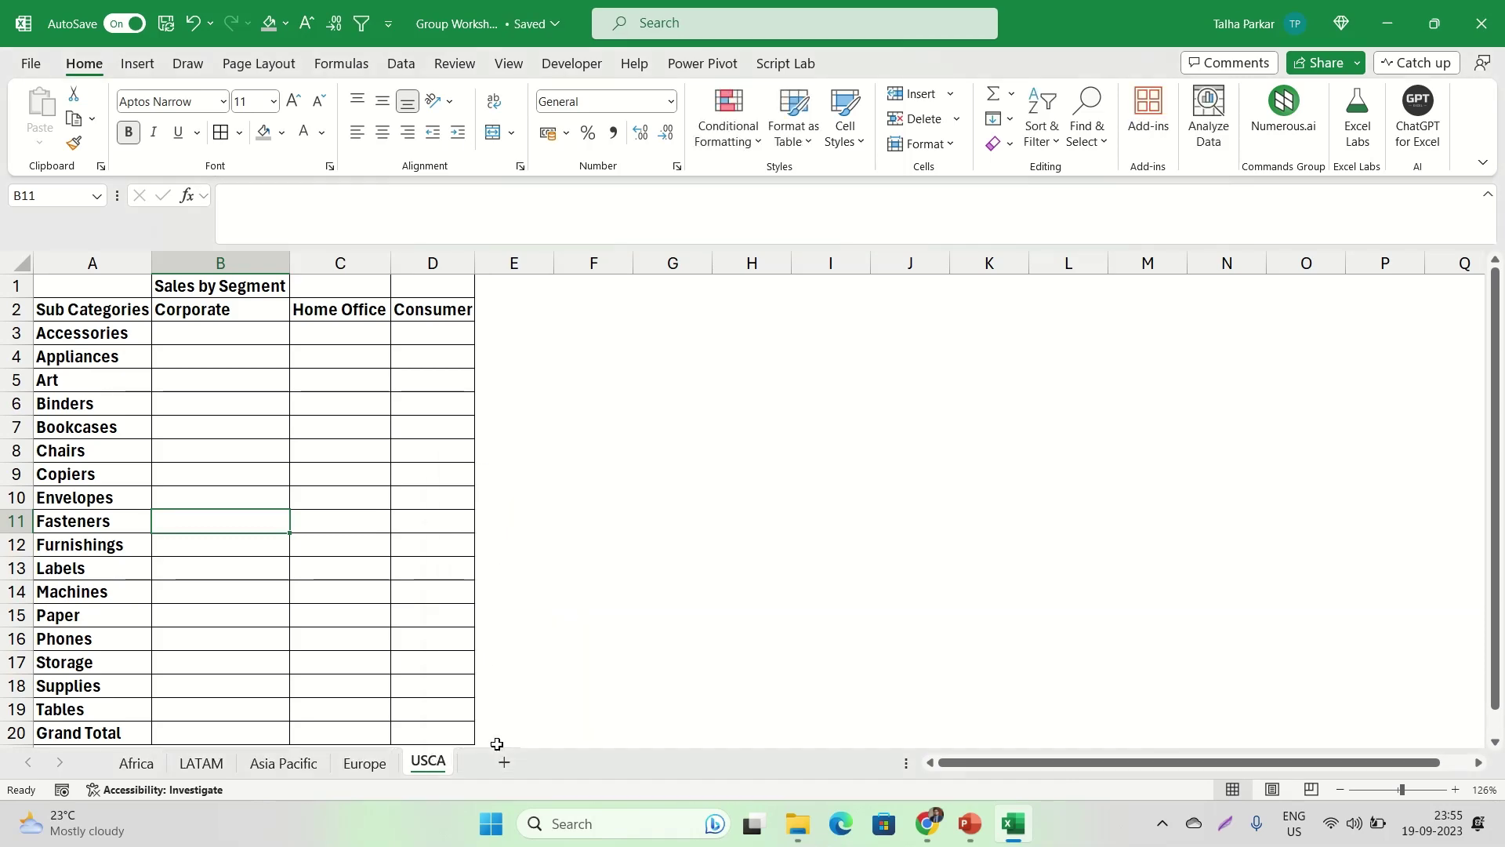
pyautogui.hotkey('alt', 'Tab')
pyautogui.hotkey('alt', 'Tab')
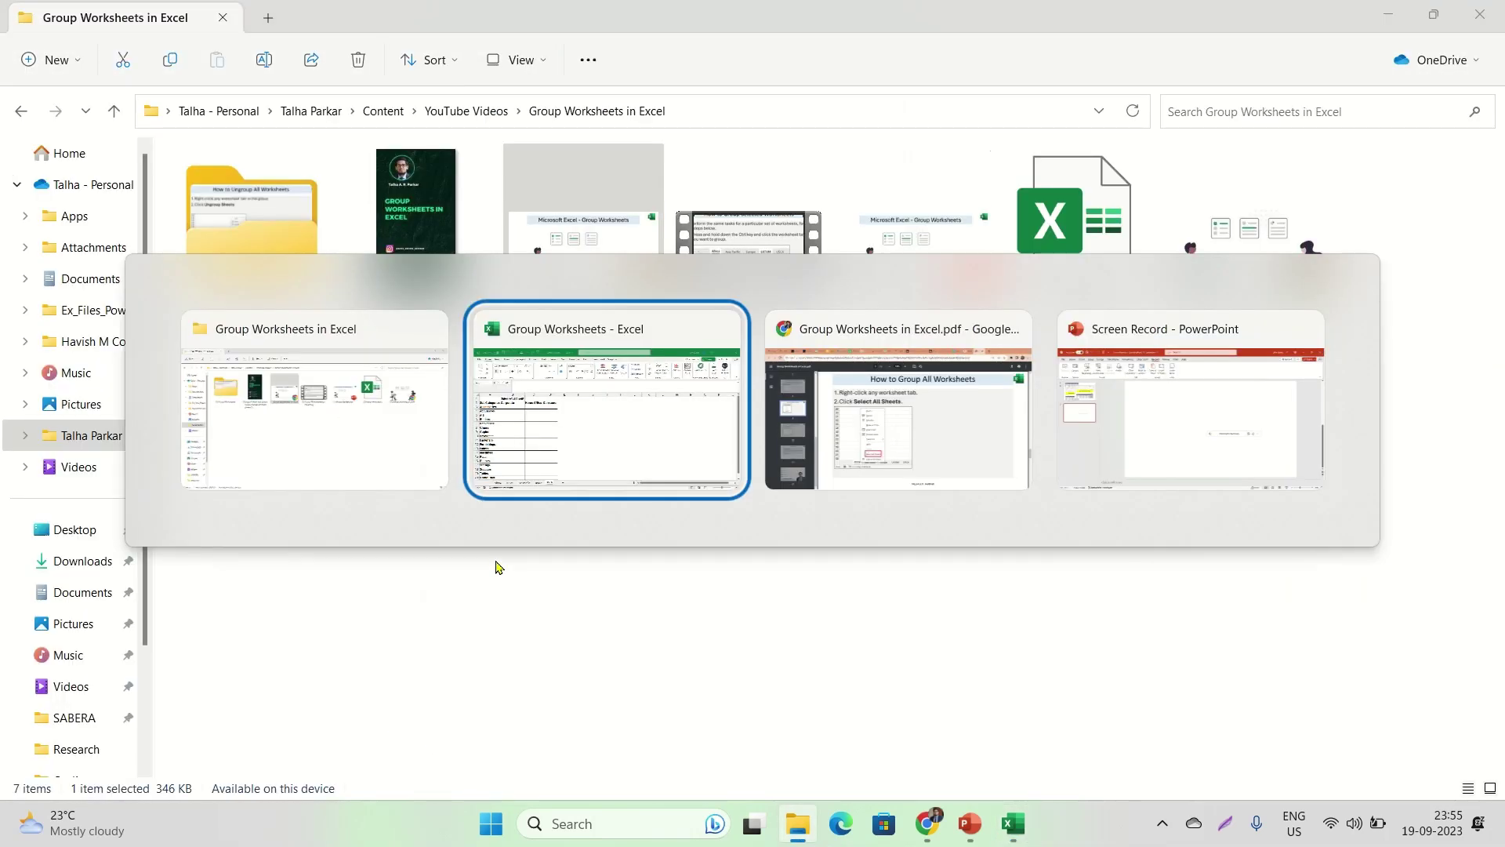